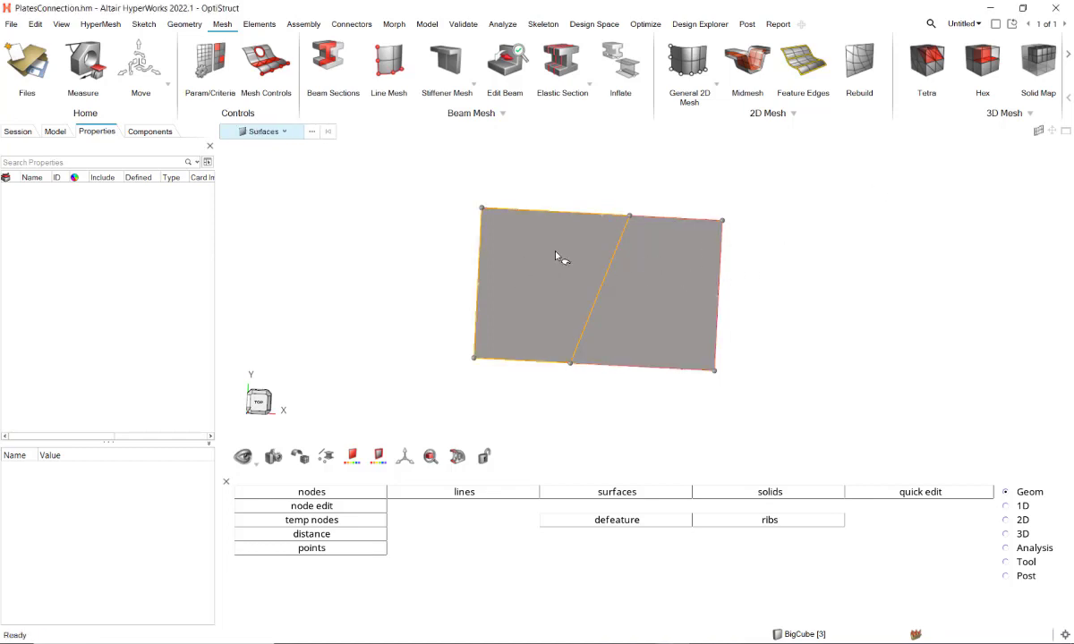
# Step: Mesh the left plate surface with an average element size of 1.0
pyautogui.click(555, 258)
pyautogui.click(666, 292)
pyautogui.click(844, 288)
pyautogui.scroll(3, 802, 300)
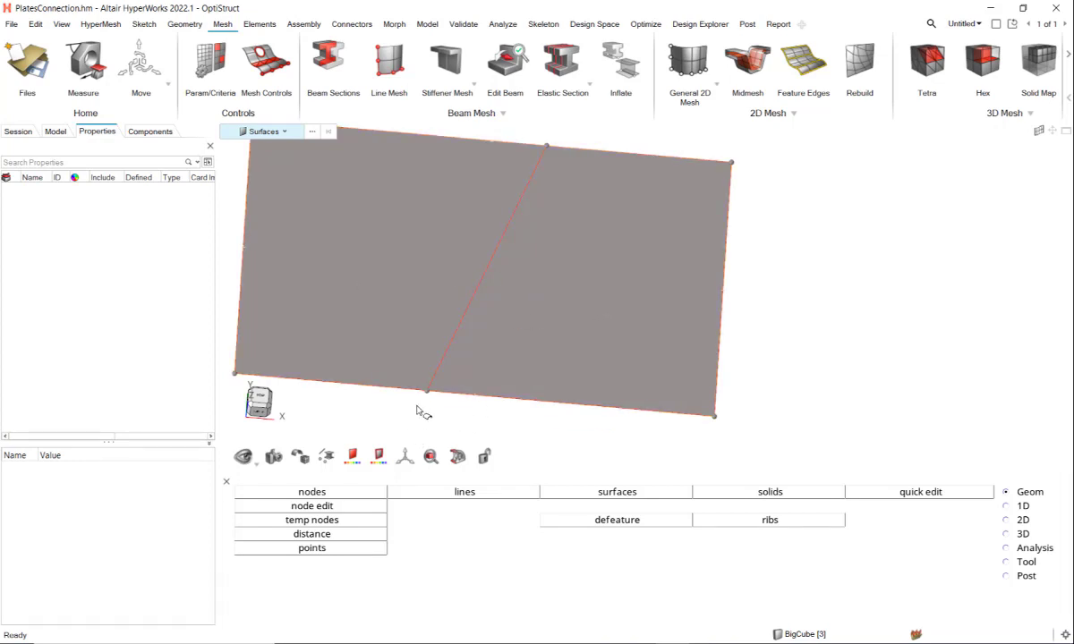
pyautogui.click(680, 79)
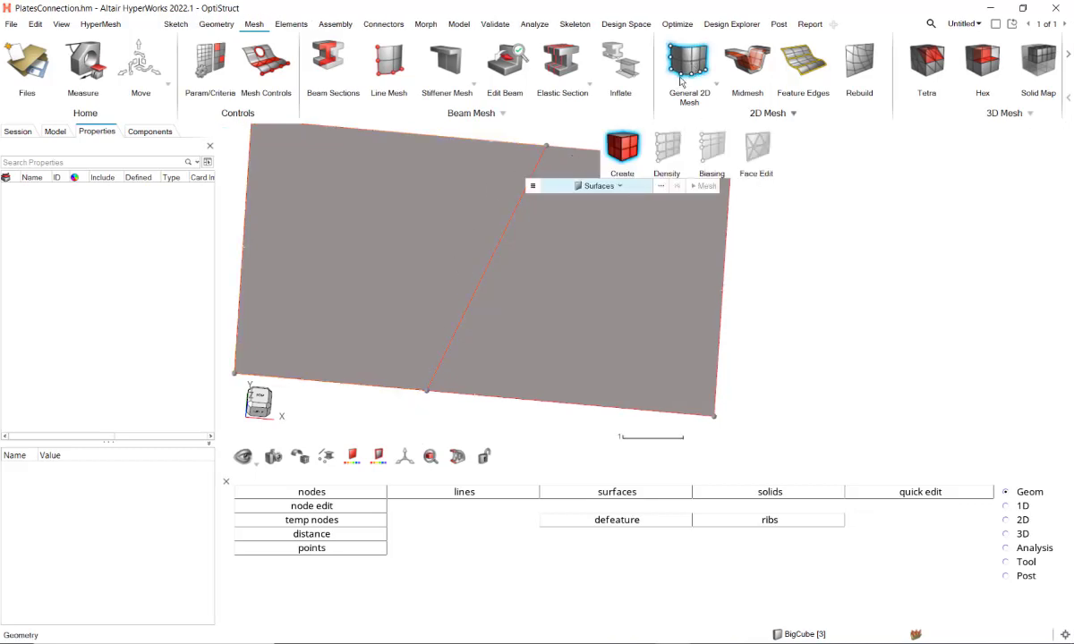
pyautogui.click(437, 210)
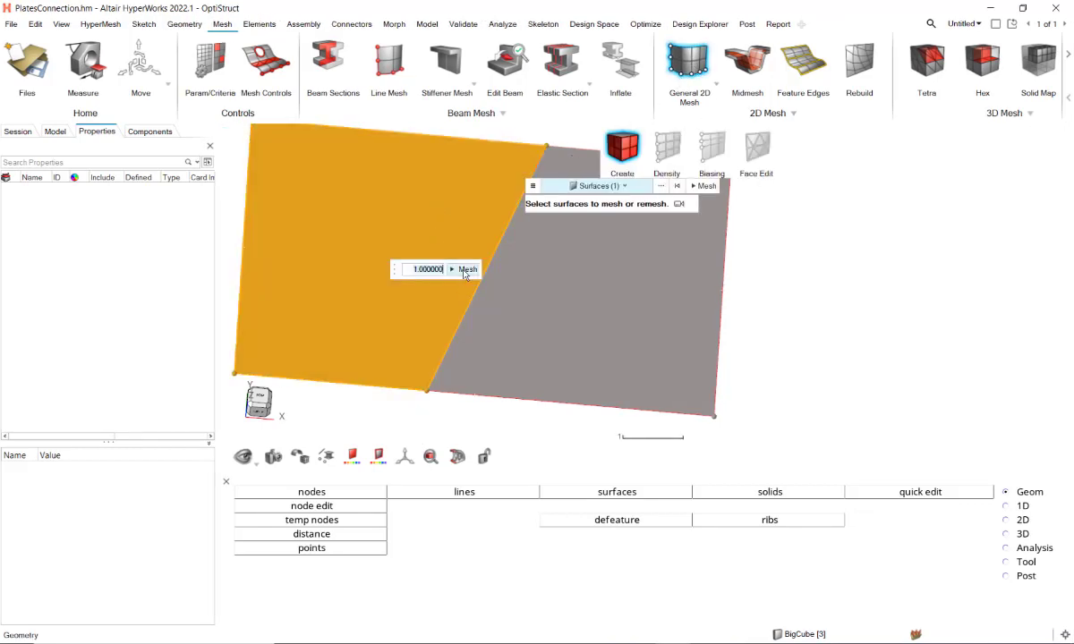
pyautogui.click(466, 269)
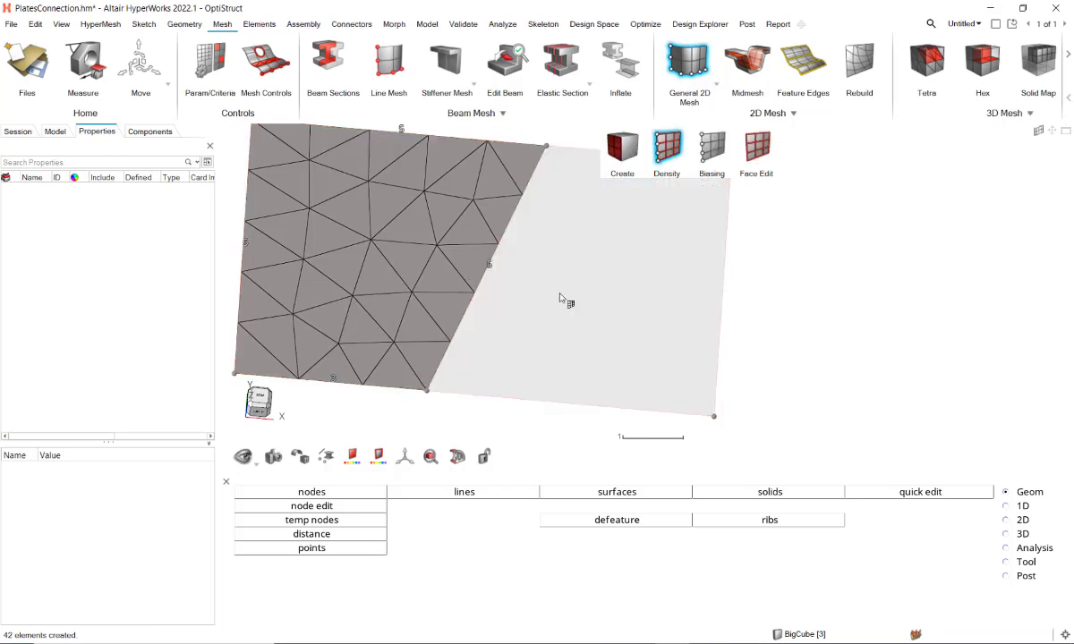
# Step: Mesh the right plate surface with an average element size of 0.8 and compare both meshes at the shared edge
pyautogui.click(578, 297)
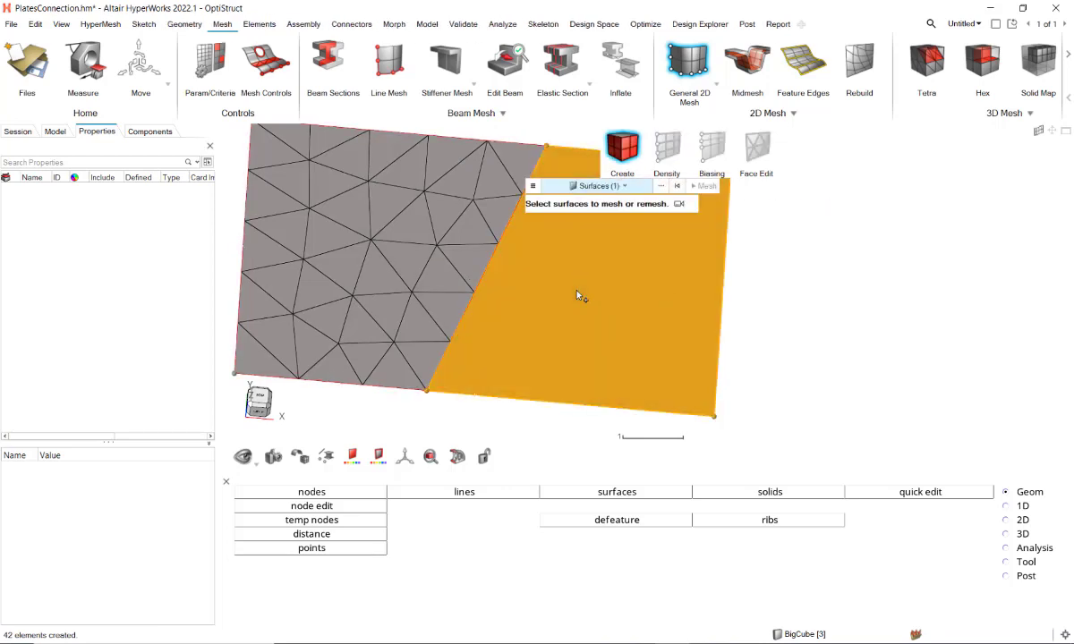
pyautogui.press('BackSpace')
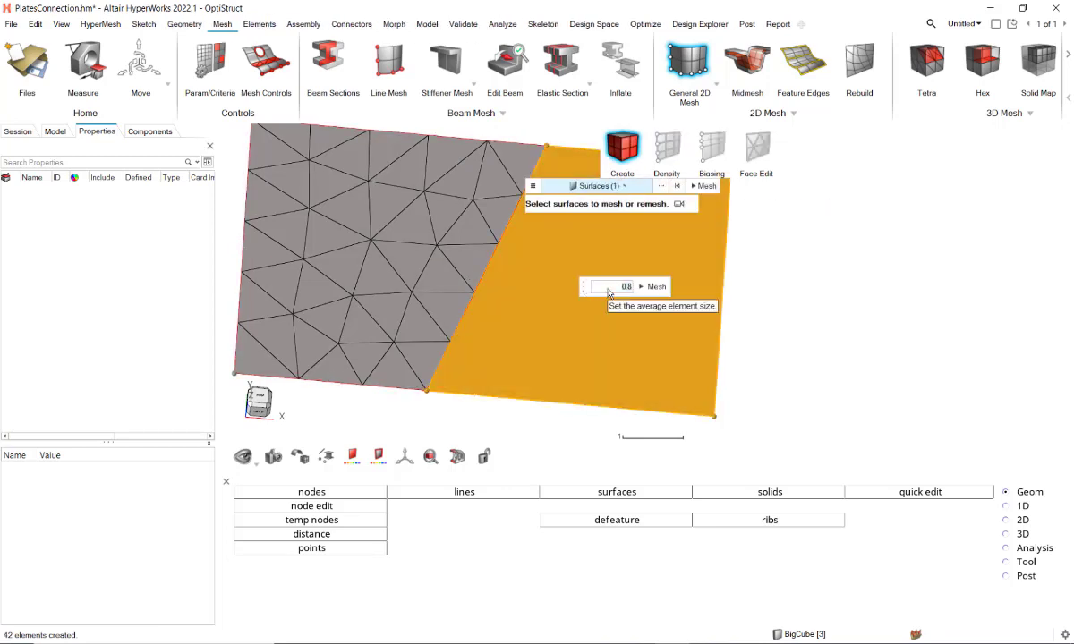
pyautogui.press('Return')
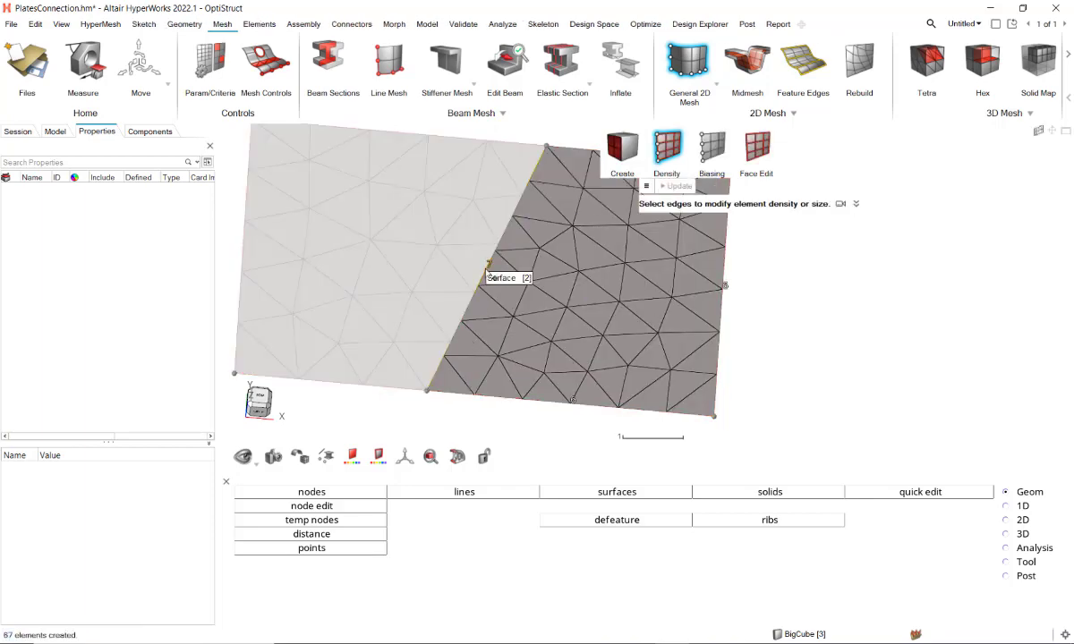
pyautogui.press('Escape')
pyautogui.press('Escape')
pyautogui.moveTo(500, 269); pyautogui.dragTo(555, 288, button='middle')
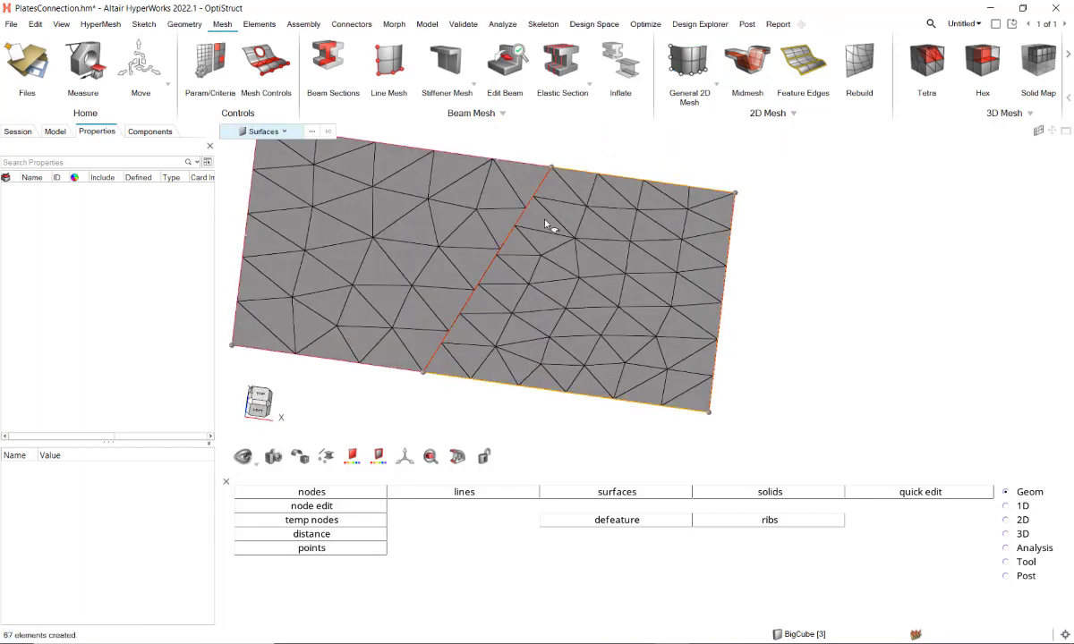
# Step: Undo both plate meshes and stitch the two surfaces along their shared diagonal edge
pyautogui.hotkey('ctrl', 'z')
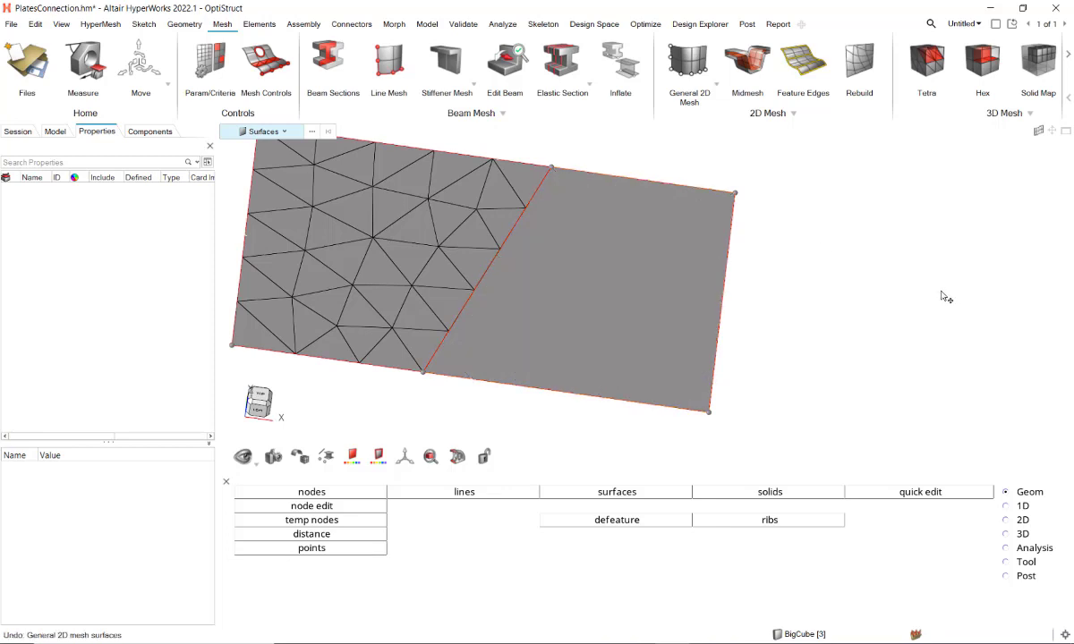
pyautogui.hotkey('ctrl', 'z')
pyautogui.click(185, 24)
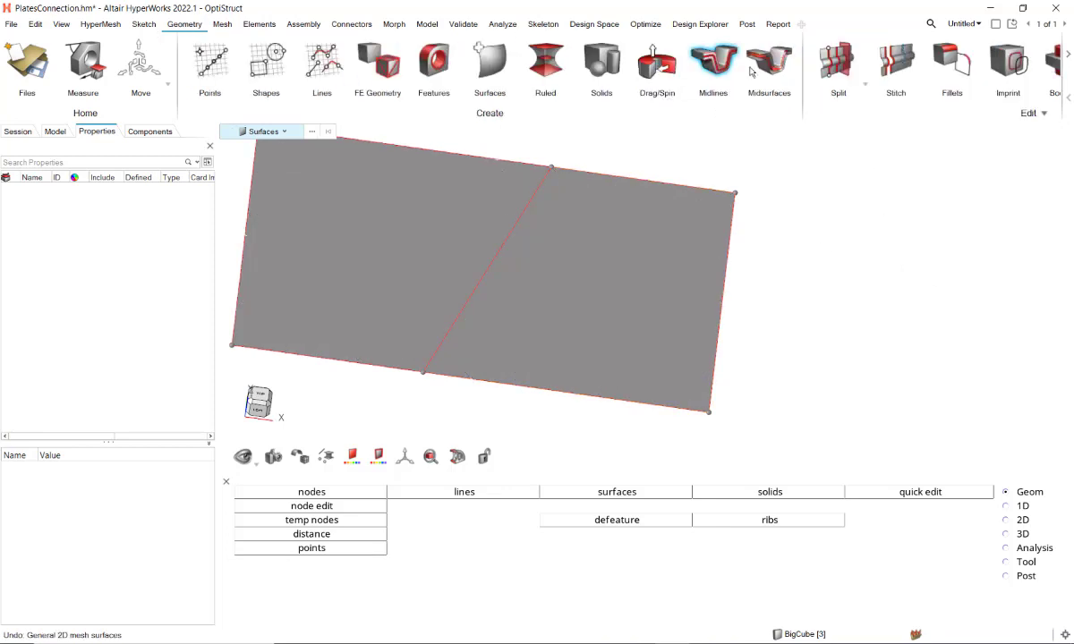
pyautogui.click(885, 68)
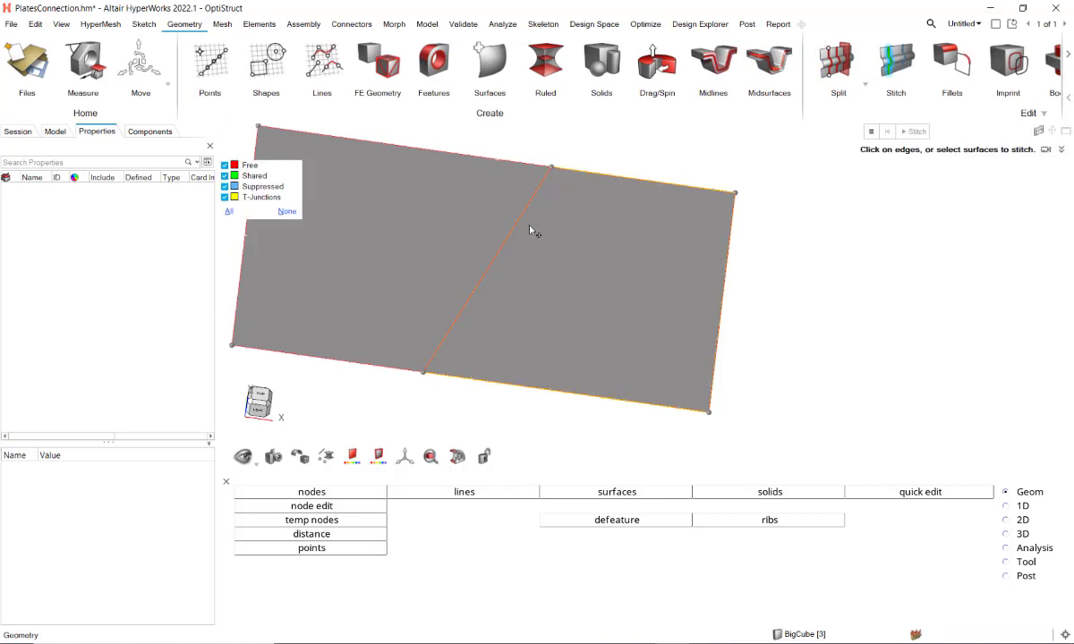
pyautogui.click(508, 248)
# Step: Mesh the left and right plate surfaces one after the other with an average element size of 0.8
pyautogui.click(222, 25)
pyautogui.click(689, 64)
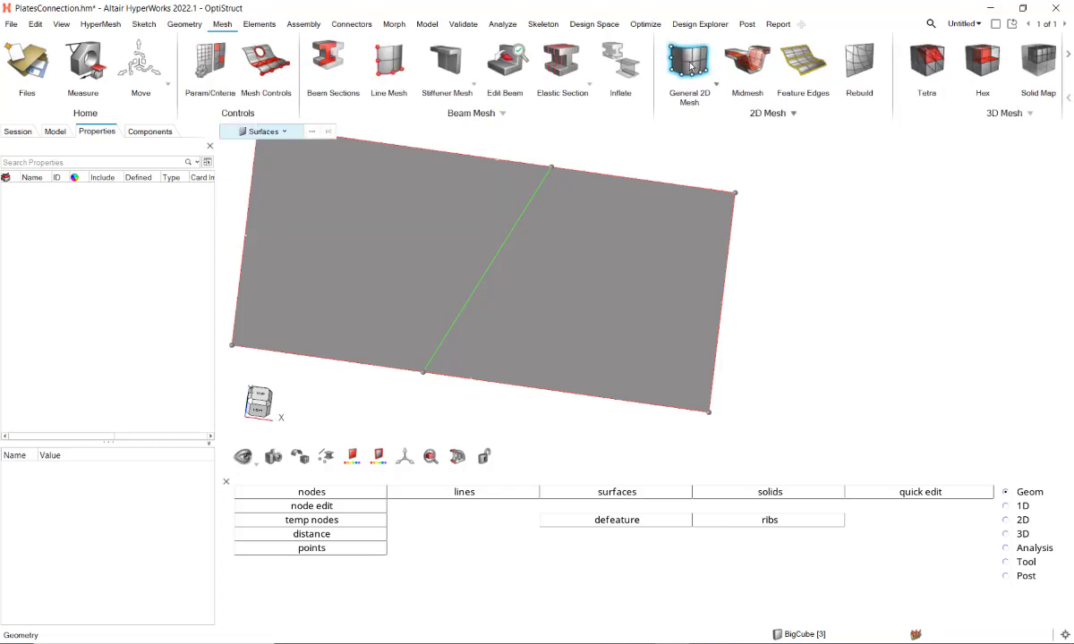
pyautogui.click(487, 231)
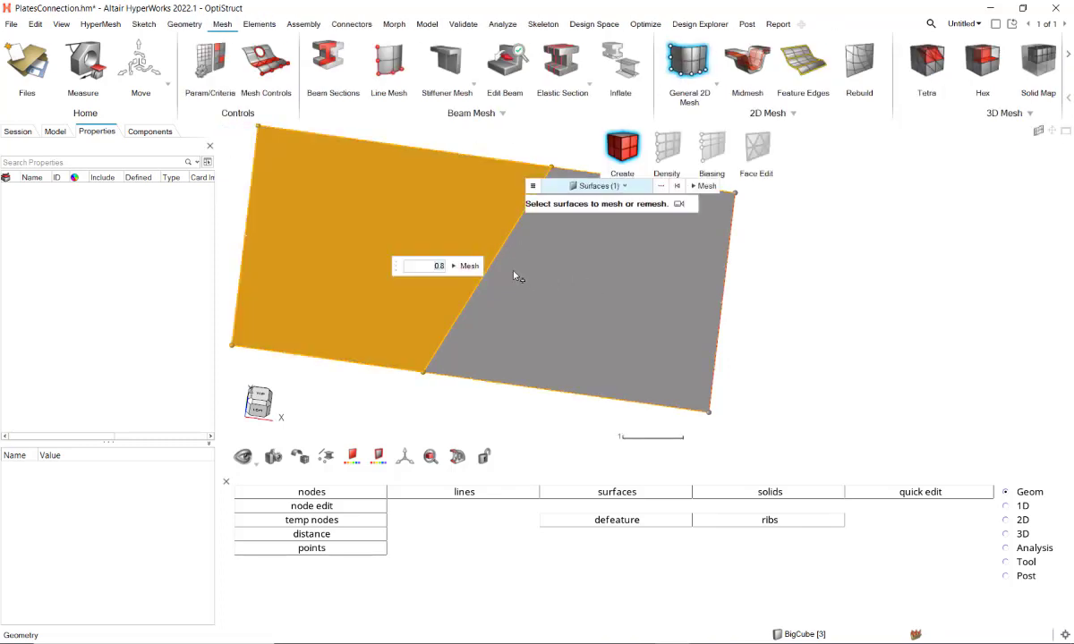
pyautogui.click(437, 256)
pyautogui.click(608, 286)
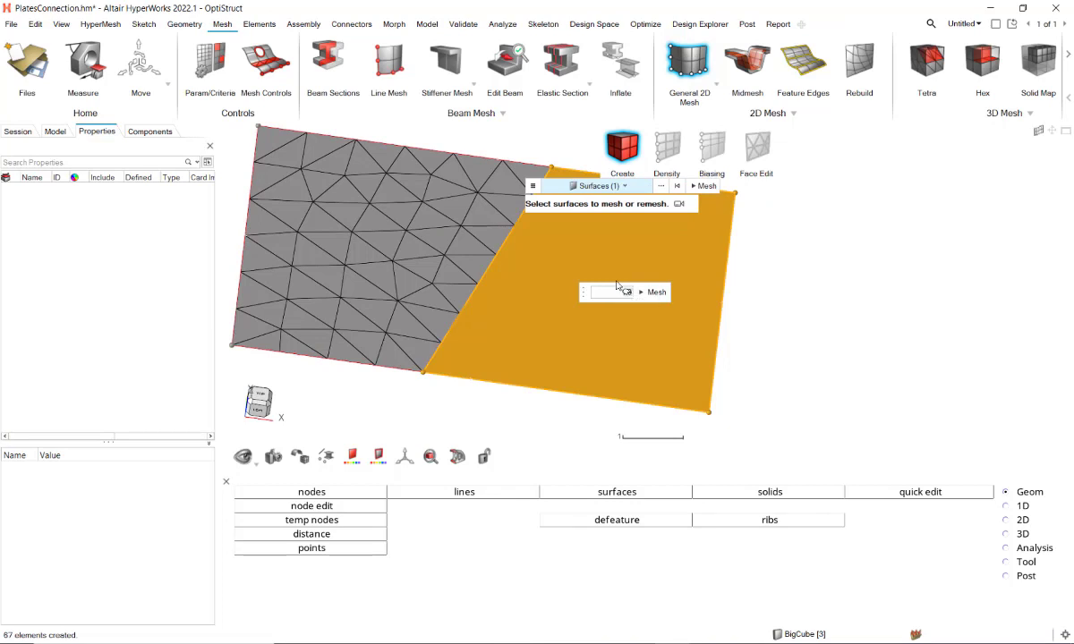
pyautogui.click(653, 292)
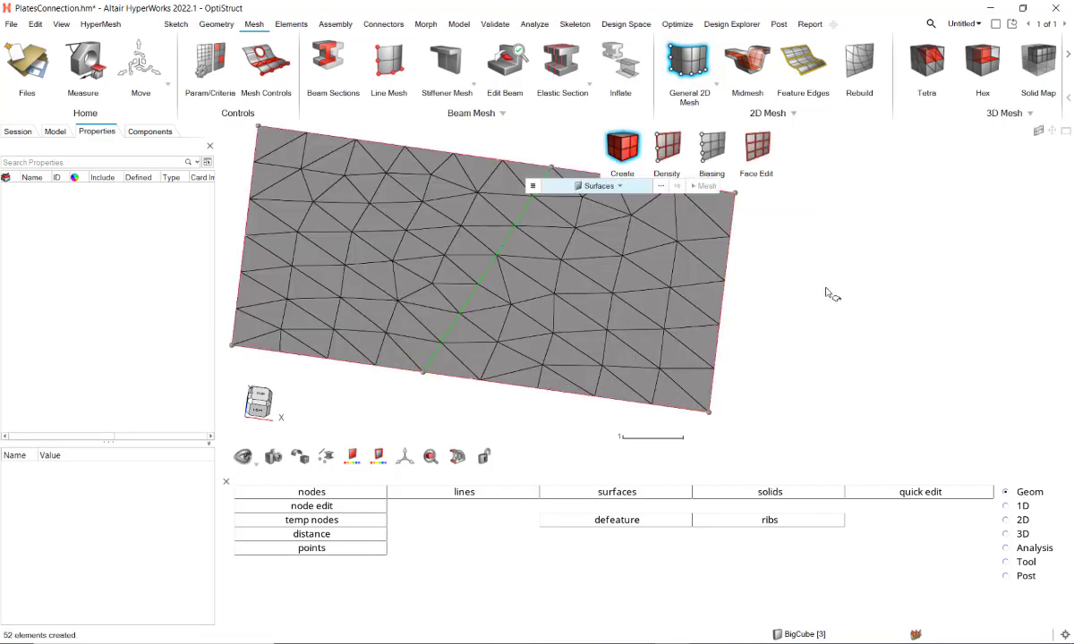
# Step: Undo both meshes and the edge stitch, and mesh the left plate alone with an average element size of 1
pyautogui.hotkey('ctrl', 'z')
pyautogui.hotkey('ctrl', 'z')
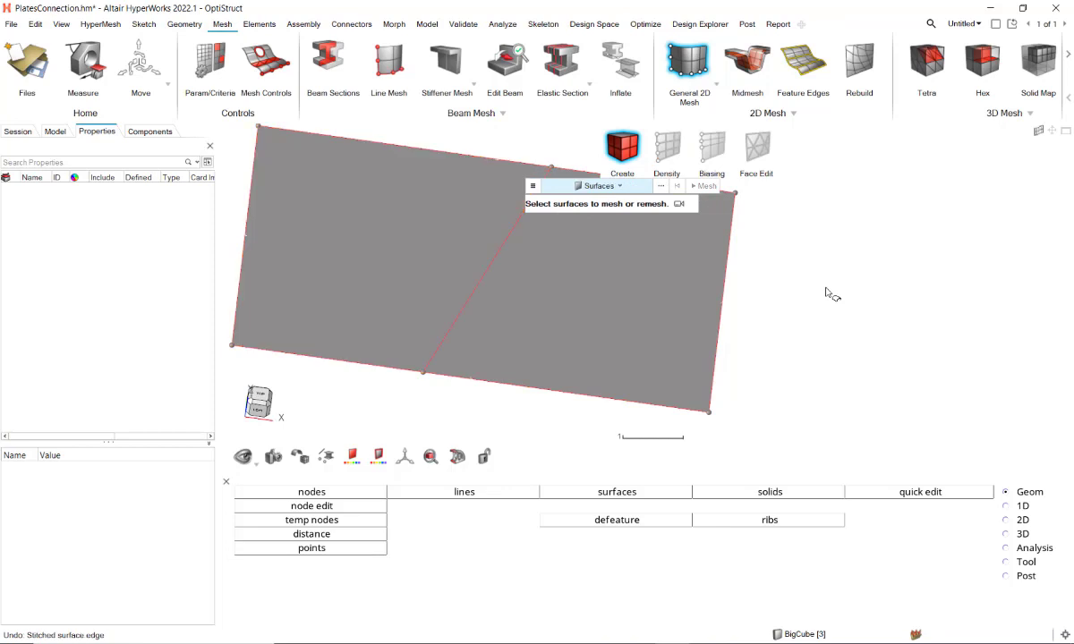
pyautogui.click(389, 201)
pyautogui.click(469, 267)
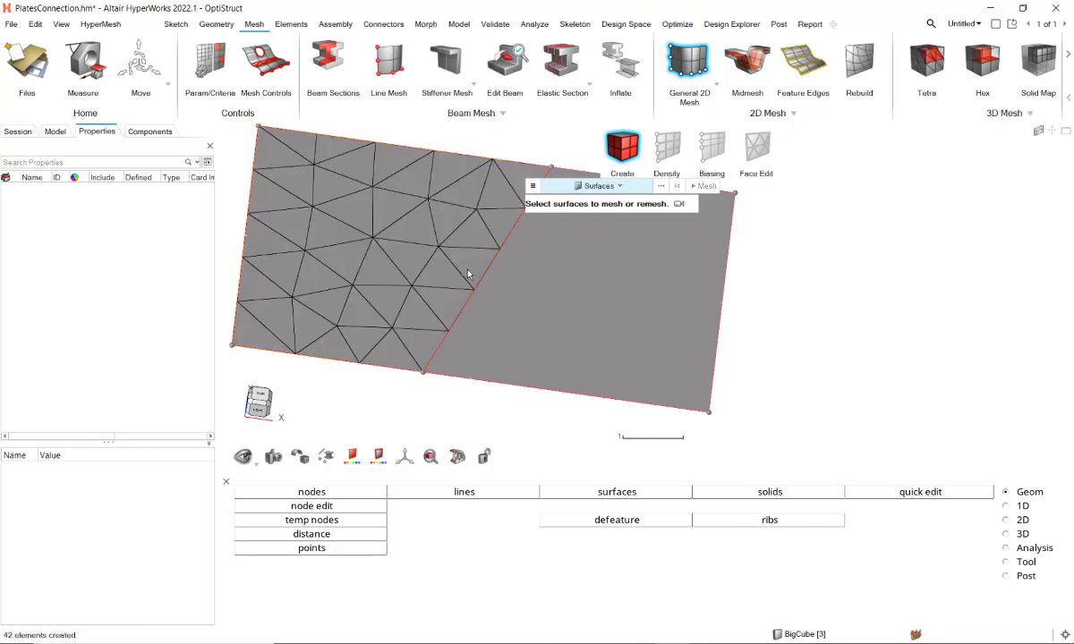
# Step: Mesh the unstitched right plate with an average element size of 0.8
pyautogui.click(599, 283)
pyautogui.write('0.8')
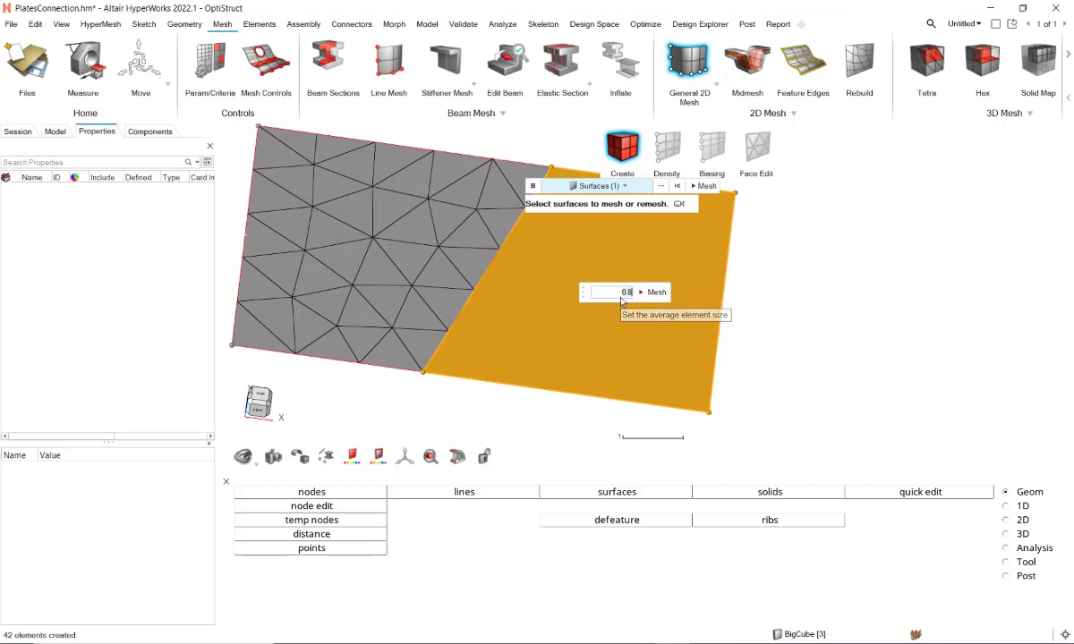
pyautogui.click(651, 293)
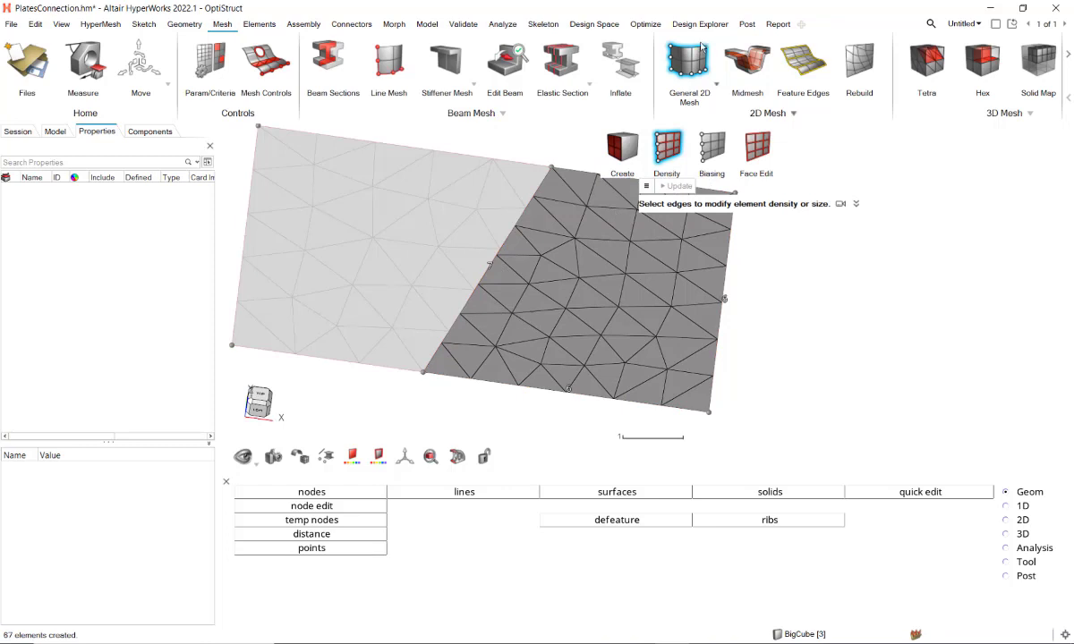
# Step: Reduce the element density on the right plate's diagonal edge to 5 to match the left plate
pyautogui.click(671, 152)
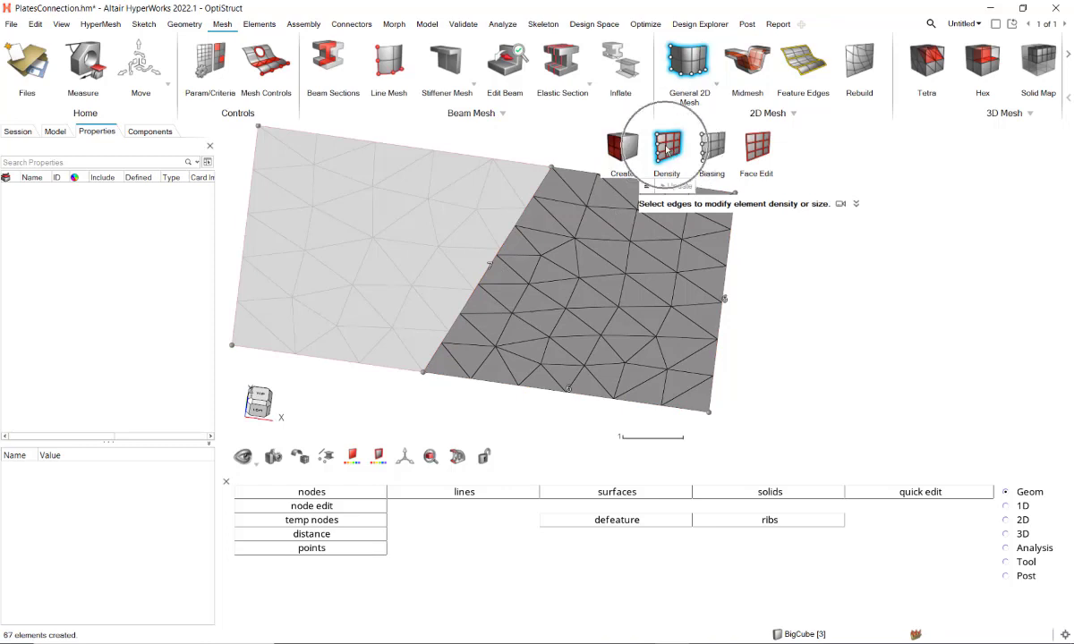
pyautogui.rightClick(490, 272)
pyautogui.rightClick(490, 272)
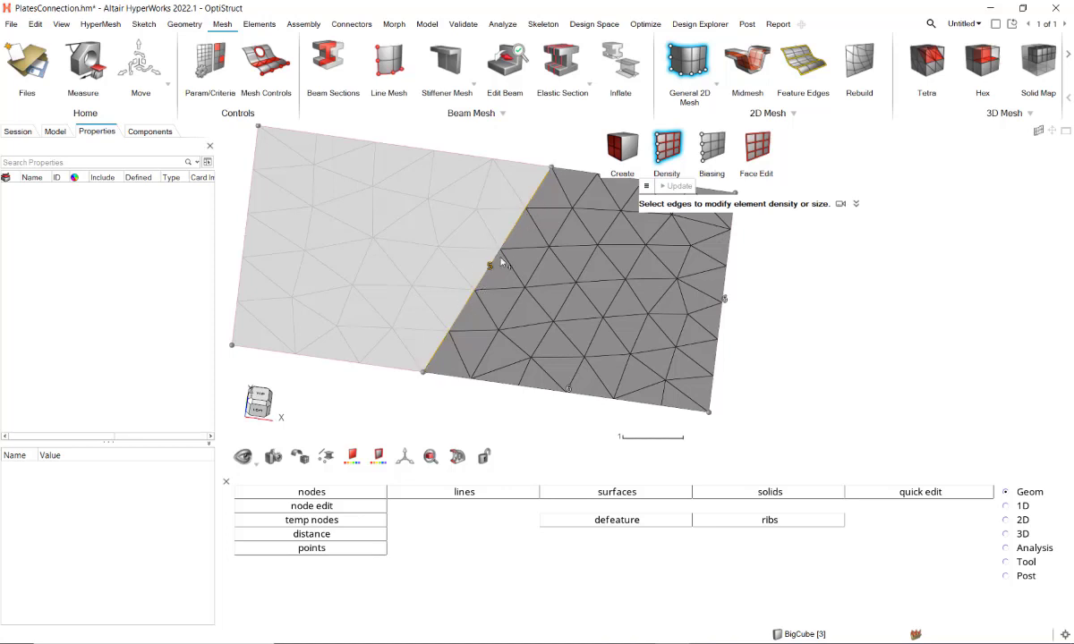
pyautogui.press('Escape')
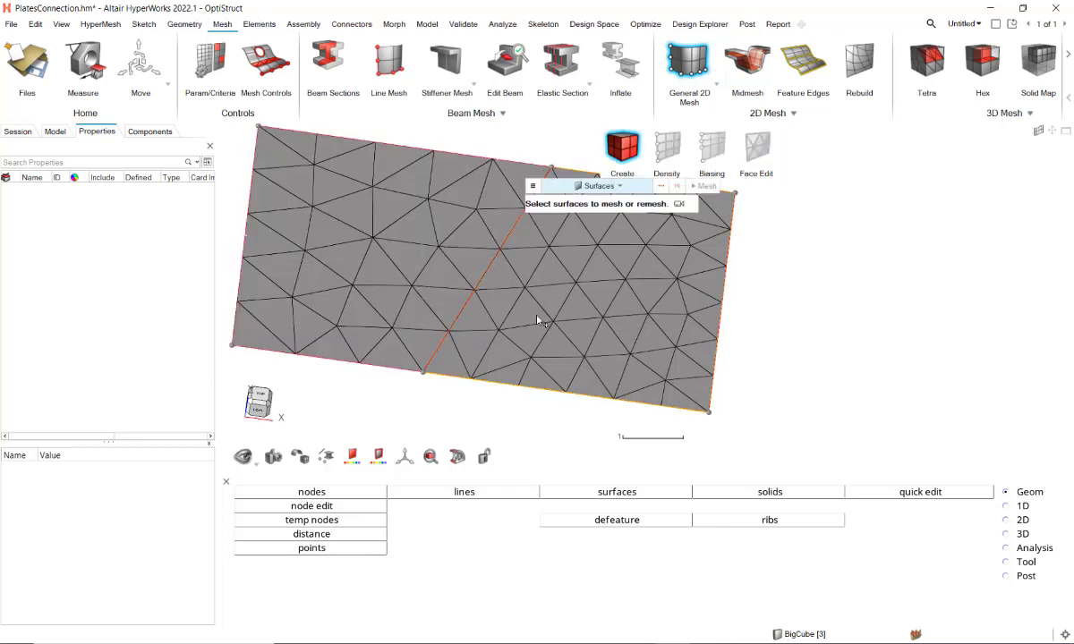
# Step: Preview the coincident nodes of the meshed plates with the Free Edges check at a tolerance of 0.010
pyautogui.moveTo(503, 299); pyautogui.dragTo(542, 311, button='middle')
pyautogui.scroll(6, 528, 300)
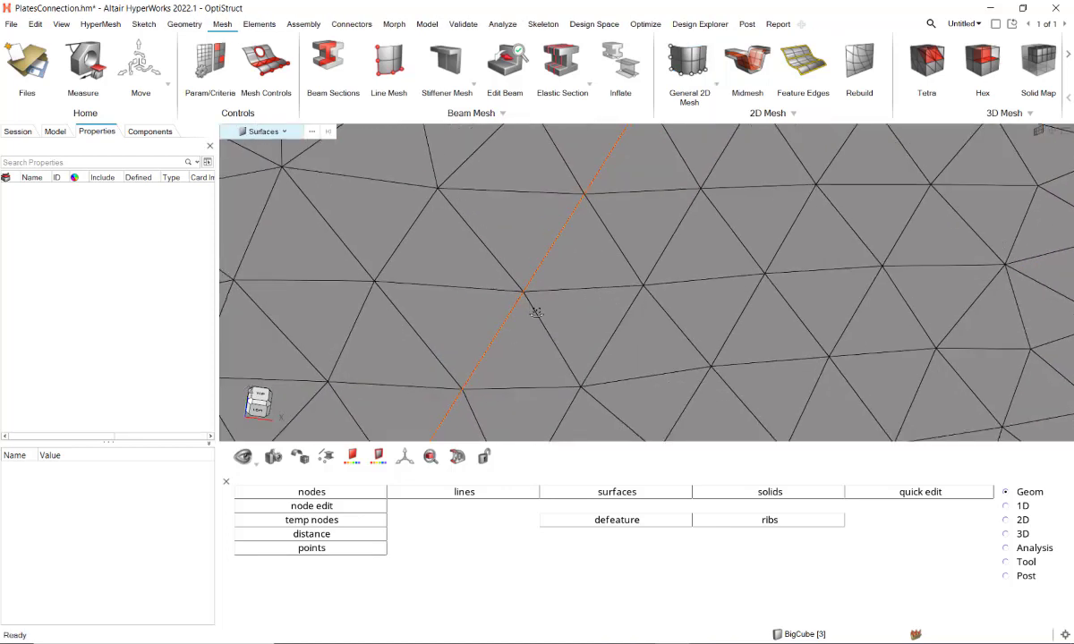
pyautogui.scroll(-6, 452, 378)
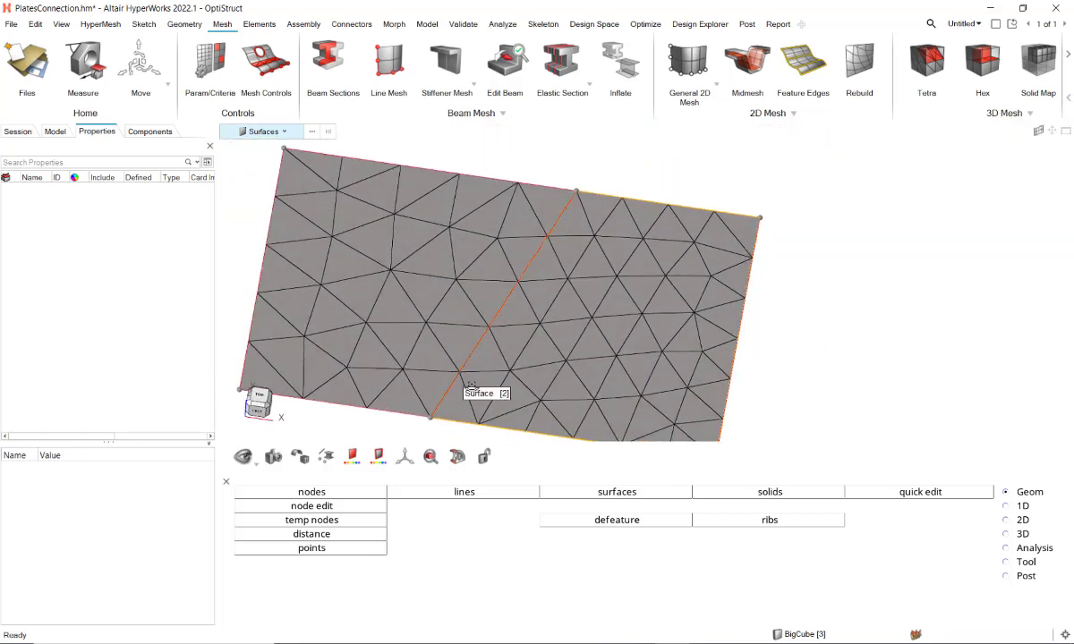
pyautogui.click(462, 24)
pyautogui.click(453, 68)
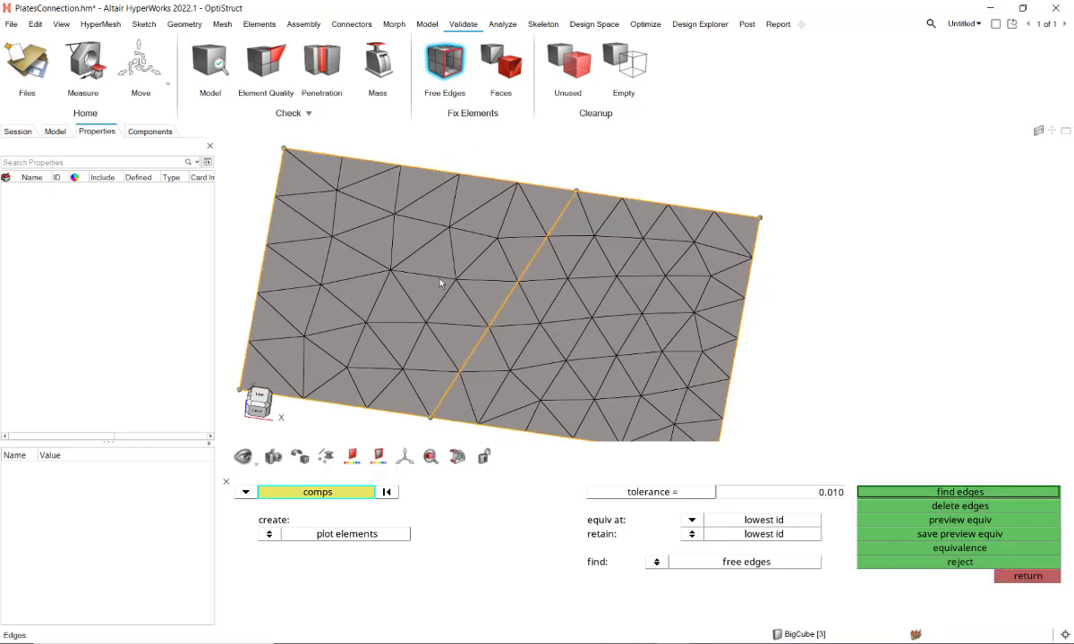
pyautogui.click(925, 523)
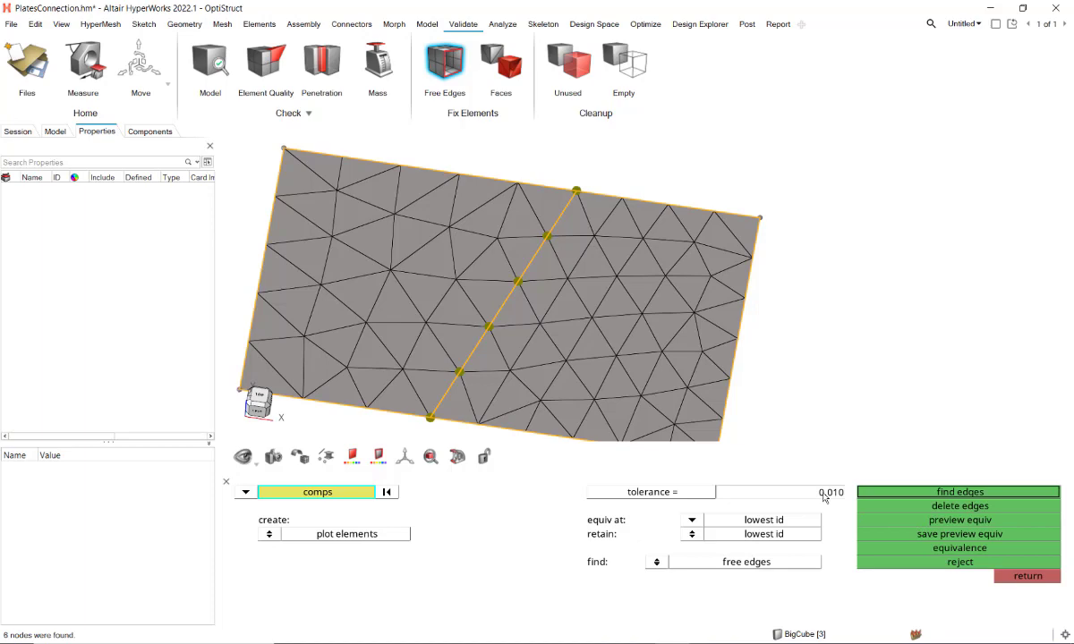
# Step: Inspect the nodes marked along the diagonal edge and equivalence them at a tolerance of 0.010
pyautogui.press('ctrl')
pyautogui.scroll(5, 488, 353)
pyautogui.moveTo(488, 354); pyautogui.dragTo(574, 273, button='right')
pyautogui.moveTo(574, 273); pyautogui.dragTo(536, 363, button='middle')
pyautogui.scroll(-5, 535, 362)
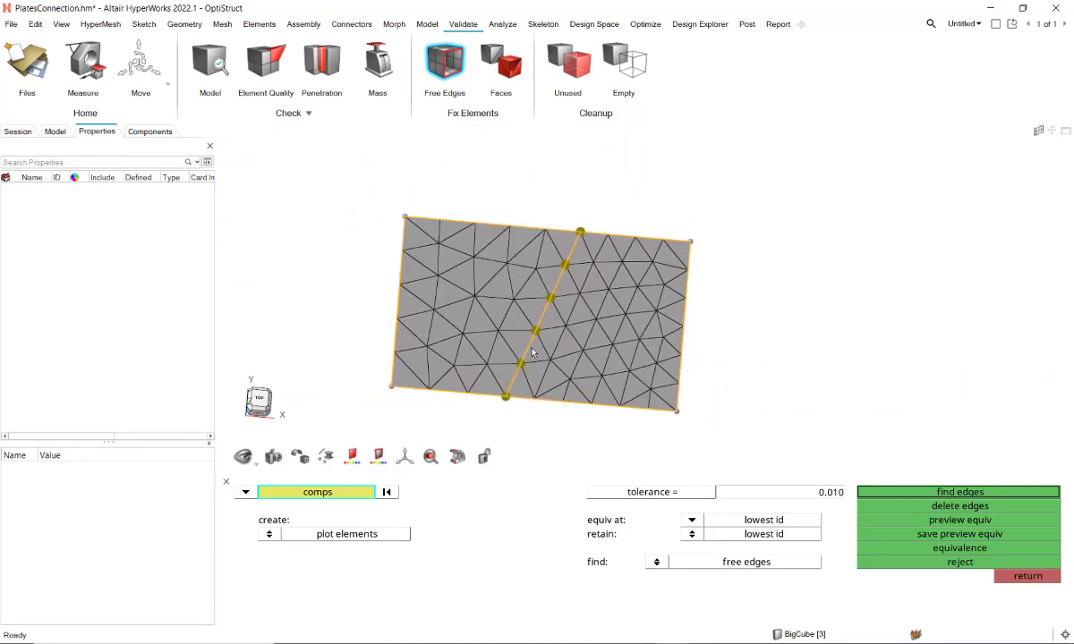
pyautogui.click(918, 548)
pyautogui.press('Escape')
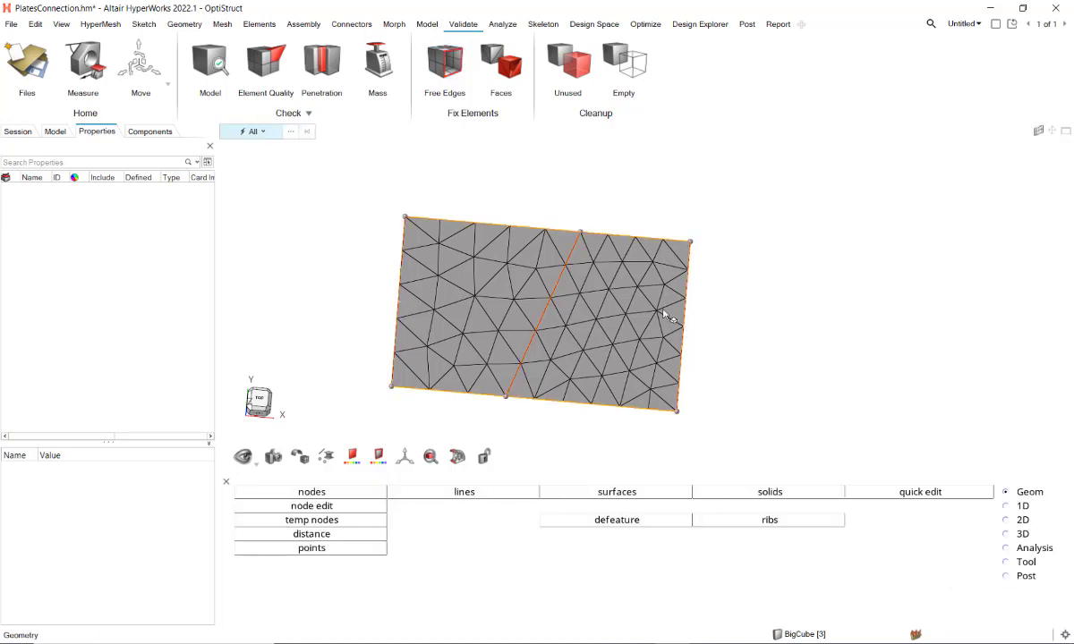
# Step: Select one element on the right plate and repeatedly grow the selection to adjacent elements to check mesh connectivity
pyautogui.click(605, 300)
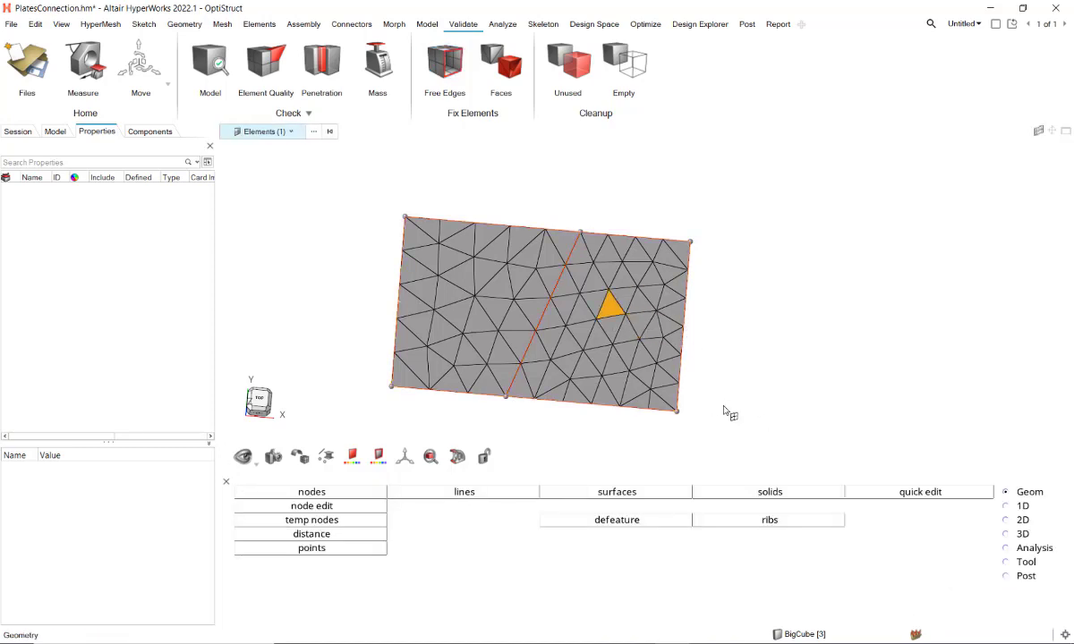
pyautogui.press('j')
pyautogui.press('j')
pyautogui.press('j')
pyautogui.press('j')
pyautogui.press('j')
pyautogui.press('j')
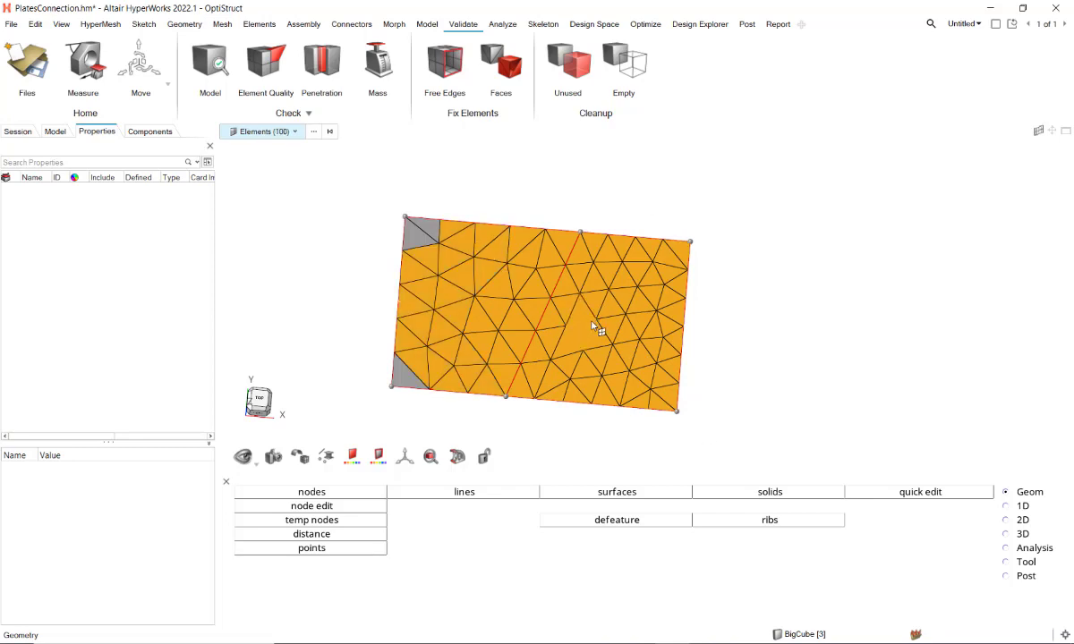
# Step: Undo the recent selection and mesh operations back to the point where only the left plate is meshed
pyautogui.click(765, 311)
pyautogui.hotkey('ctrl', 'z')
pyautogui.hotkey('ctrl', 'z')
pyautogui.hotkey('ctrl', 'z')
pyautogui.hotkey('ctrl', 'z')
pyautogui.hotkey('ctrl', 'z')
pyautogui.hotkey('ctrl', 'z')
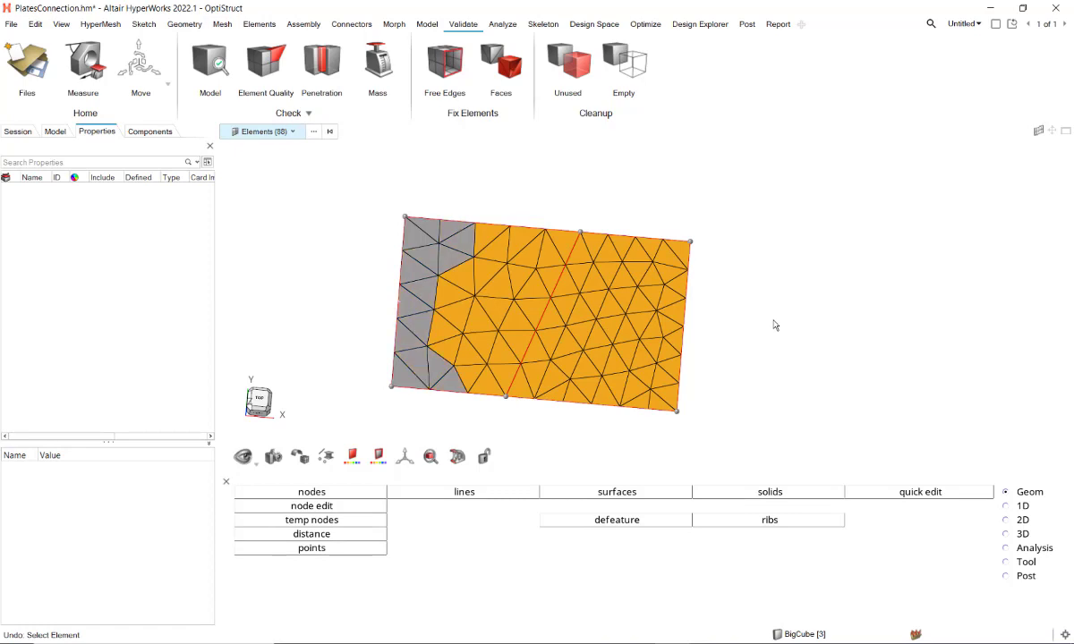
pyautogui.hotkey('ctrl', 'z')
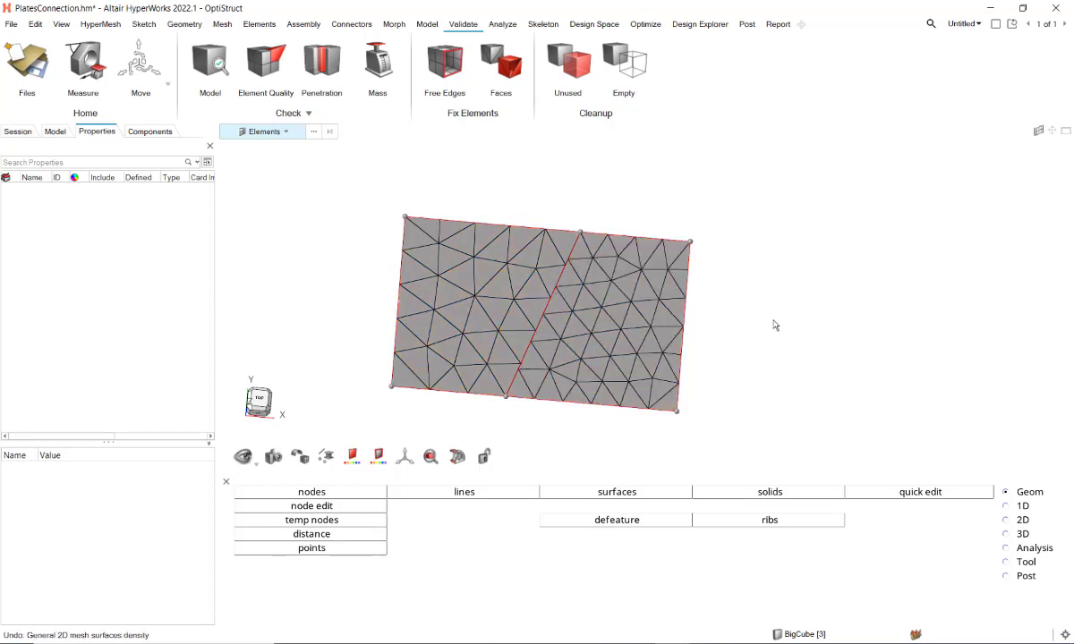
pyautogui.hotkey('ctrl', 'z')
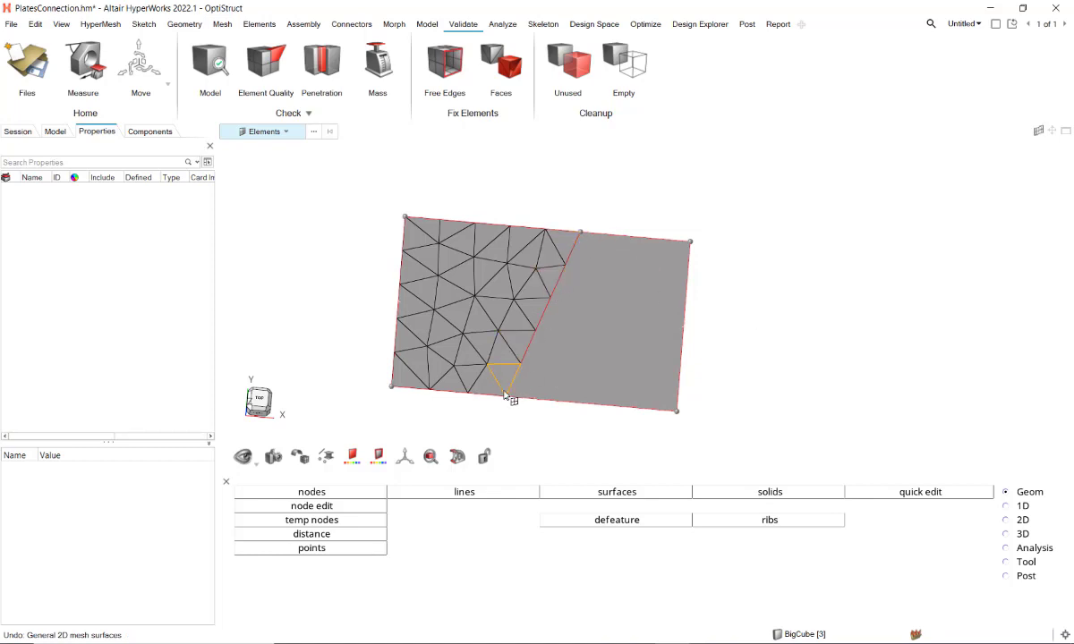
pyautogui.press('s')
pyautogui.click(625, 323)
pyautogui.click(836, 320)
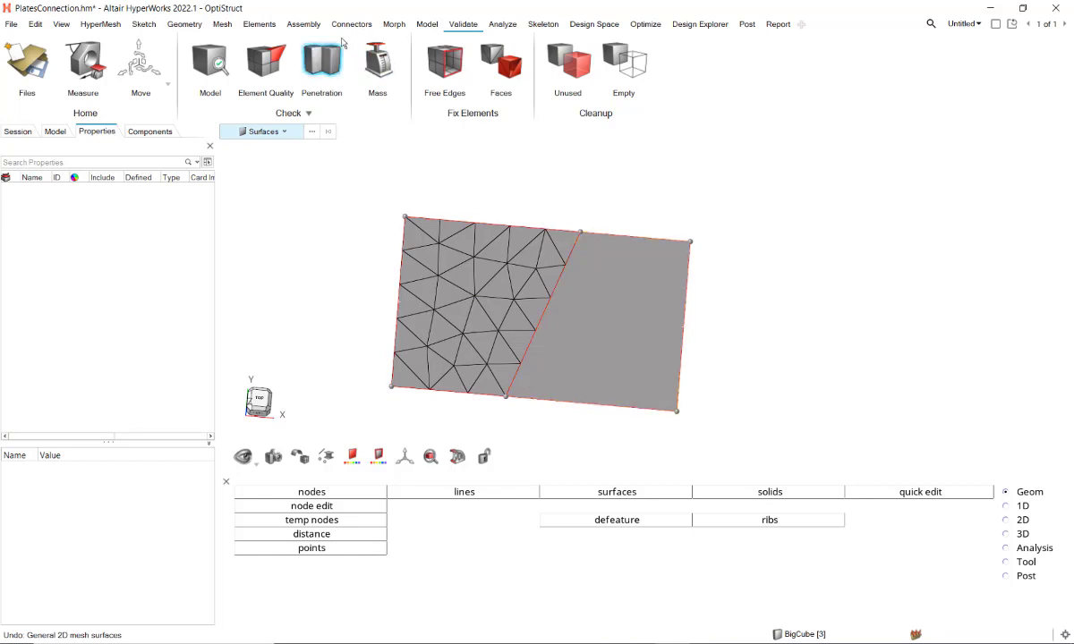
# Step: Associate the six mesh nodes along the left plate's diagonal edge with the right plate's surface, choosing it as the target
pyautogui.click(259, 25)
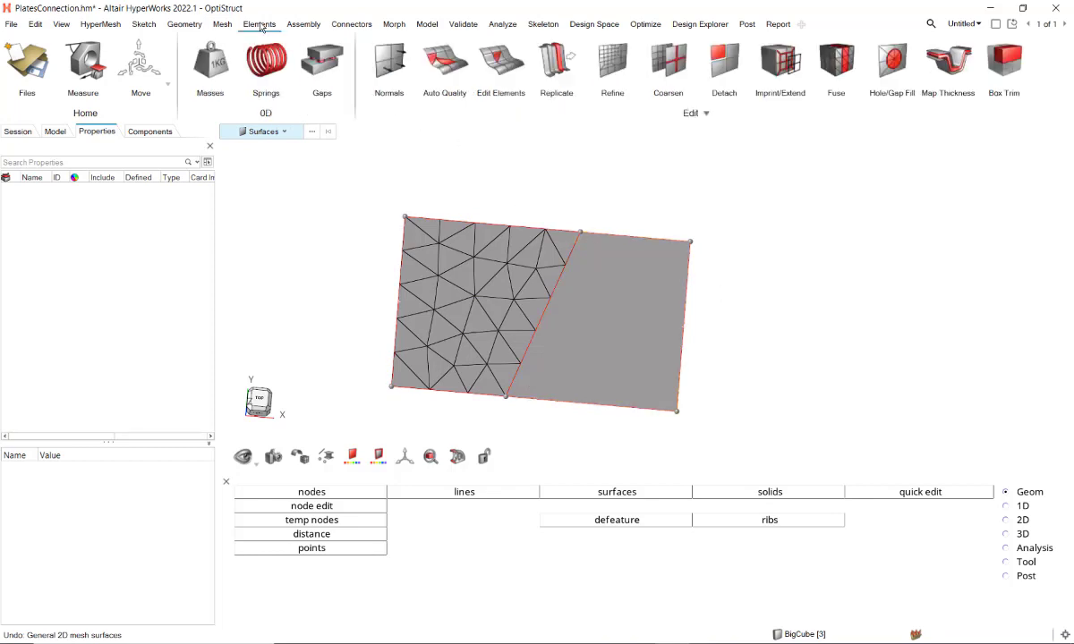
pyautogui.click(491, 60)
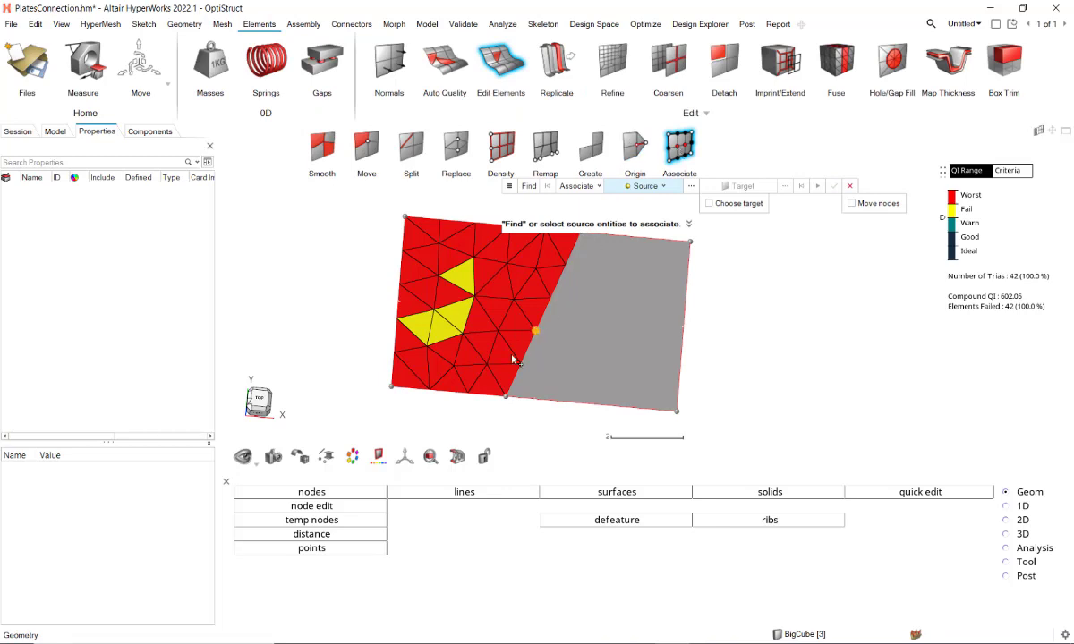
pyautogui.click(507, 396)
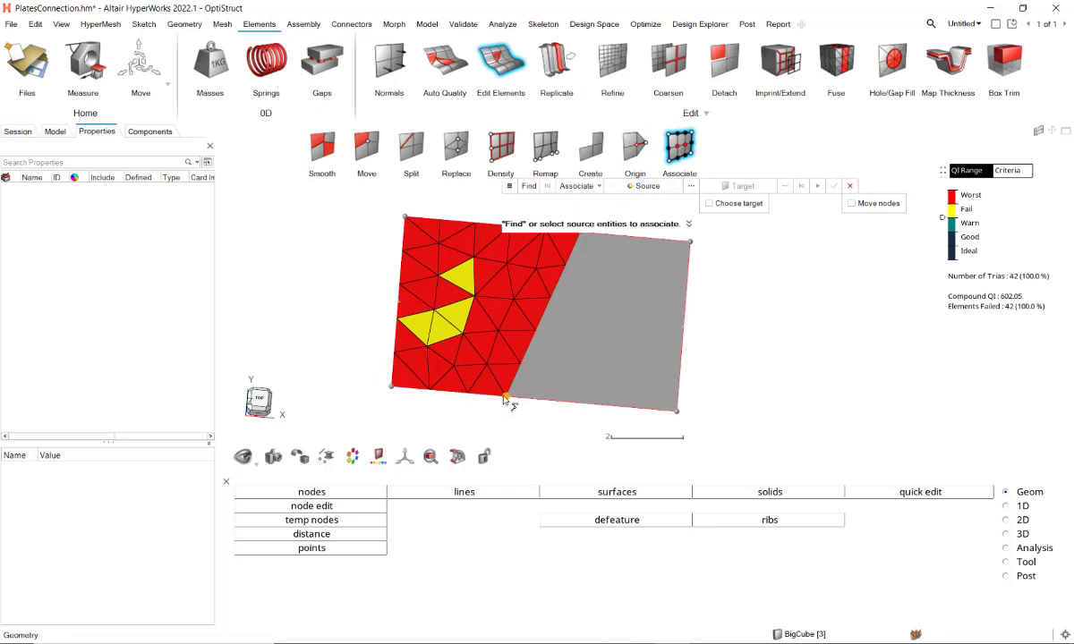
pyautogui.click(579, 236)
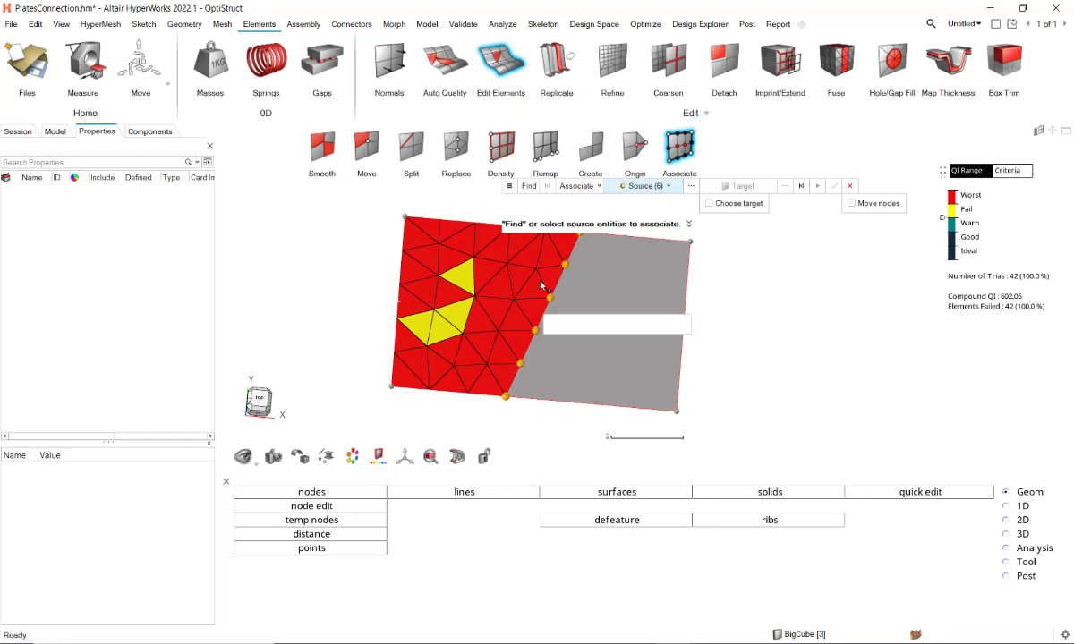
pyautogui.click(736, 186)
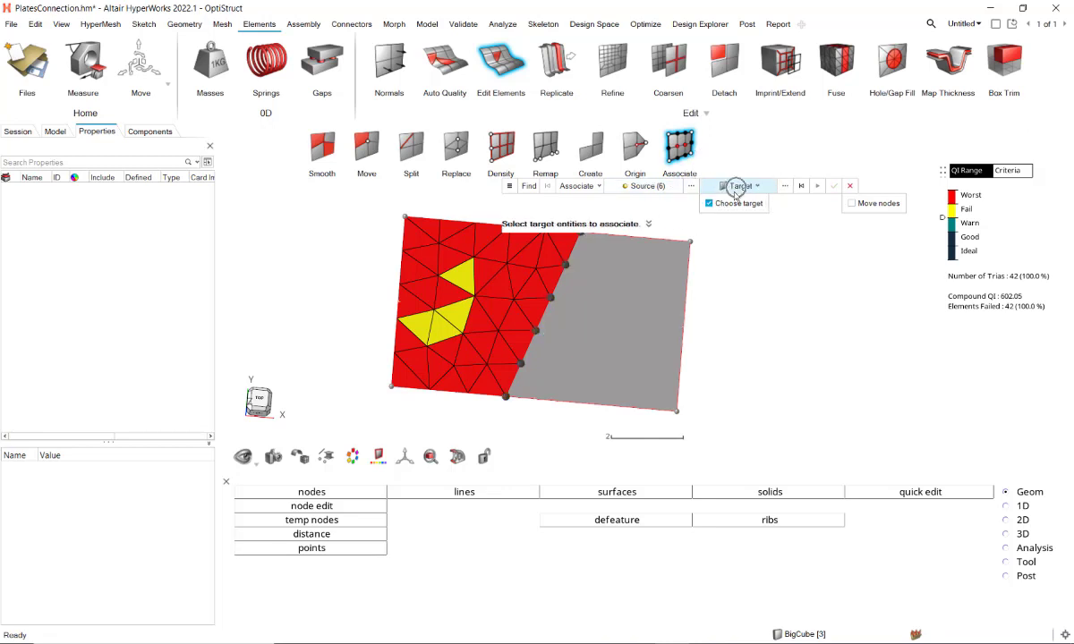
pyautogui.click(631, 320)
pyautogui.click(682, 326)
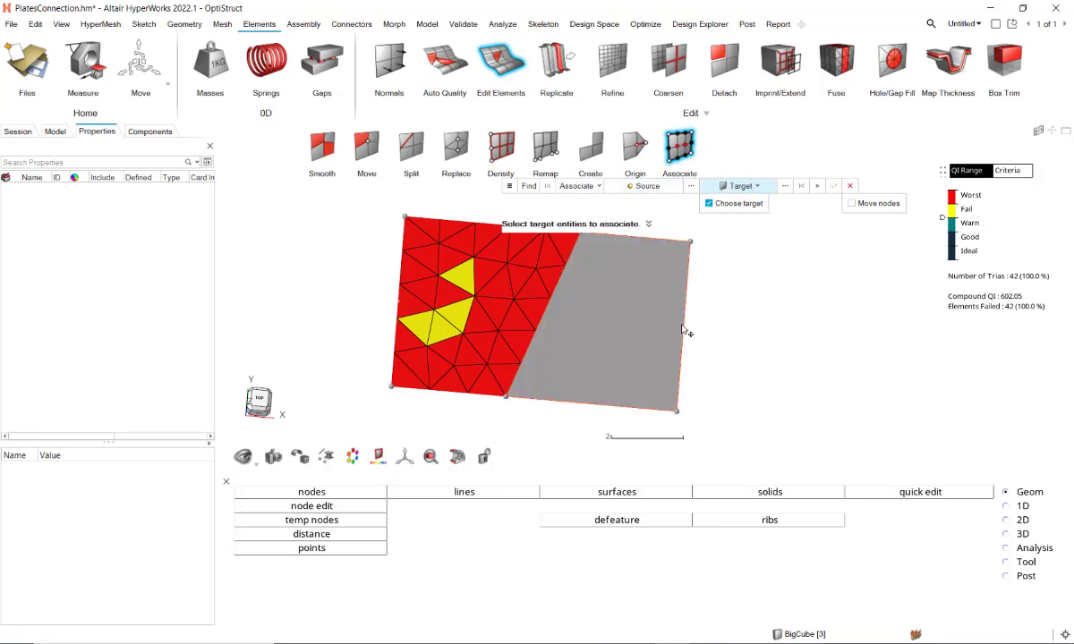
# Step: Mesh the right plate's surface with the General 2D Mesh tool at an element size of 0.6
pyautogui.click(222, 24)
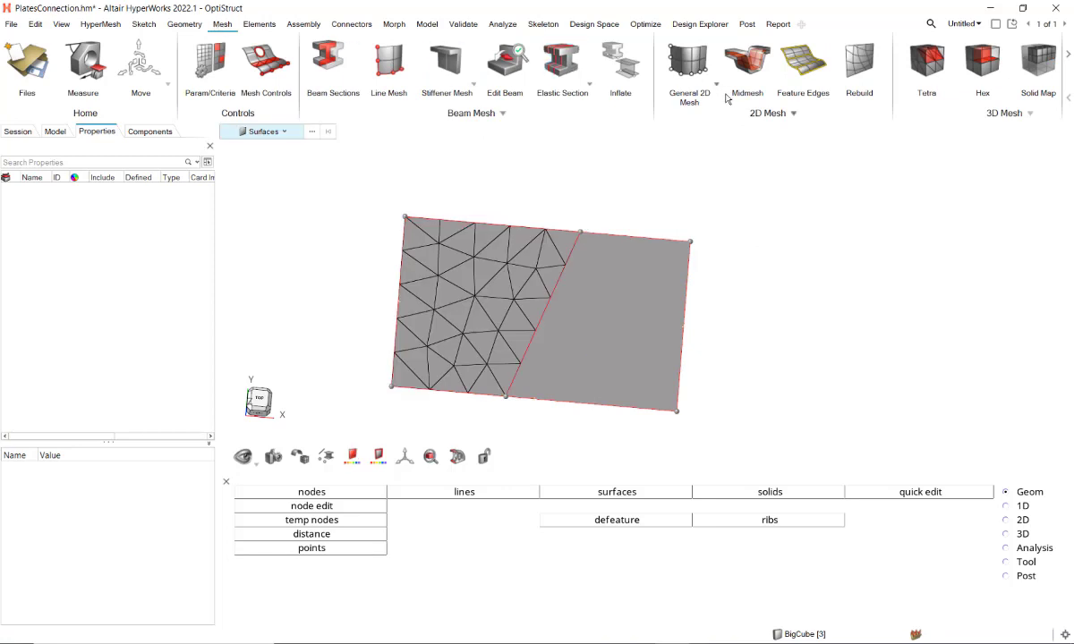
pyautogui.click(688, 65)
pyautogui.click(636, 335)
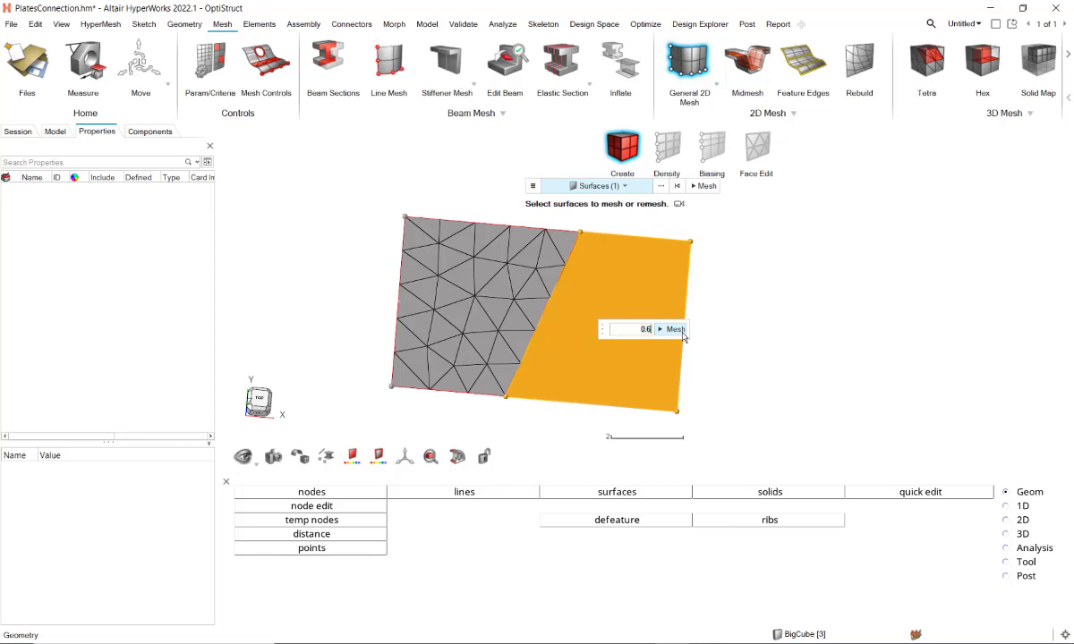
pyautogui.click(677, 330)
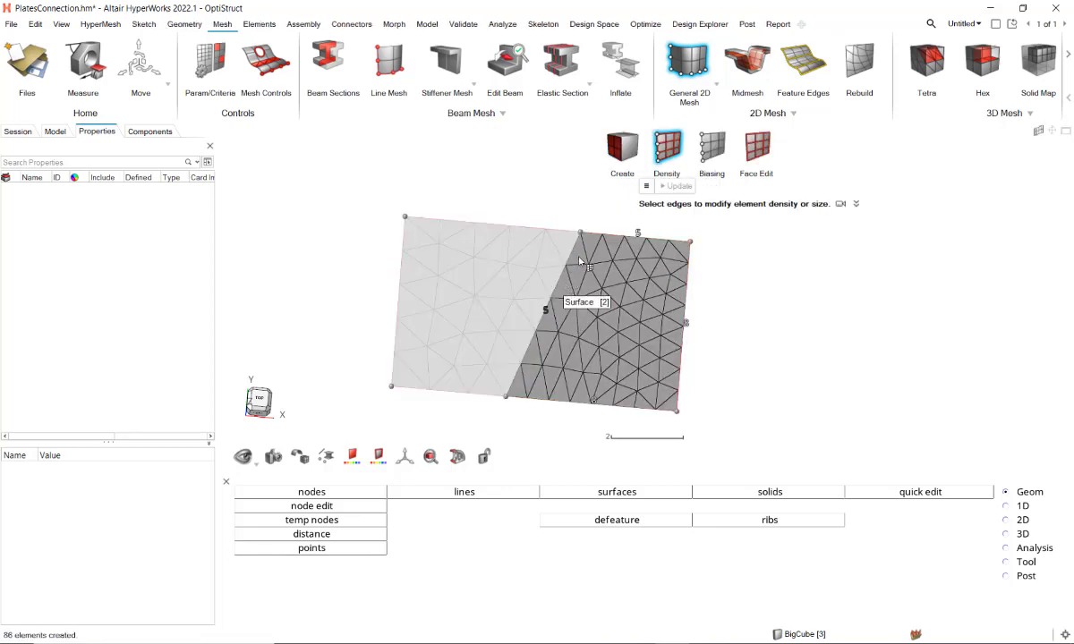
pyautogui.press('Escape')
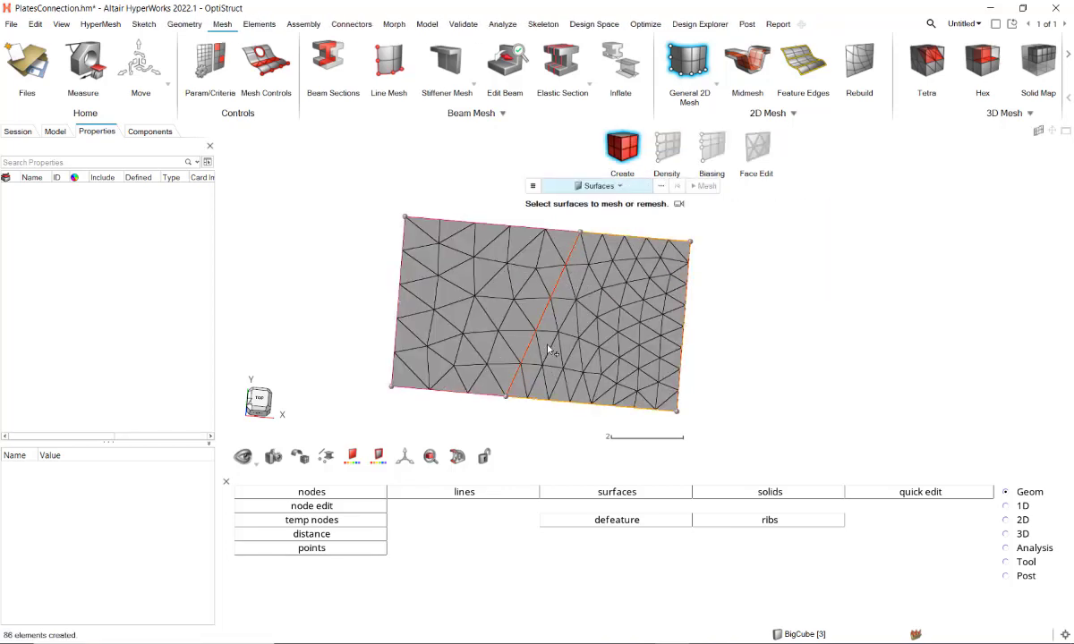
# Step: Undo the recent mesh operations and redo only the left plate's mesh, leaving the right plate unmeshed
pyautogui.hotkey('ctrl', 'z')
pyautogui.click(804, 313)
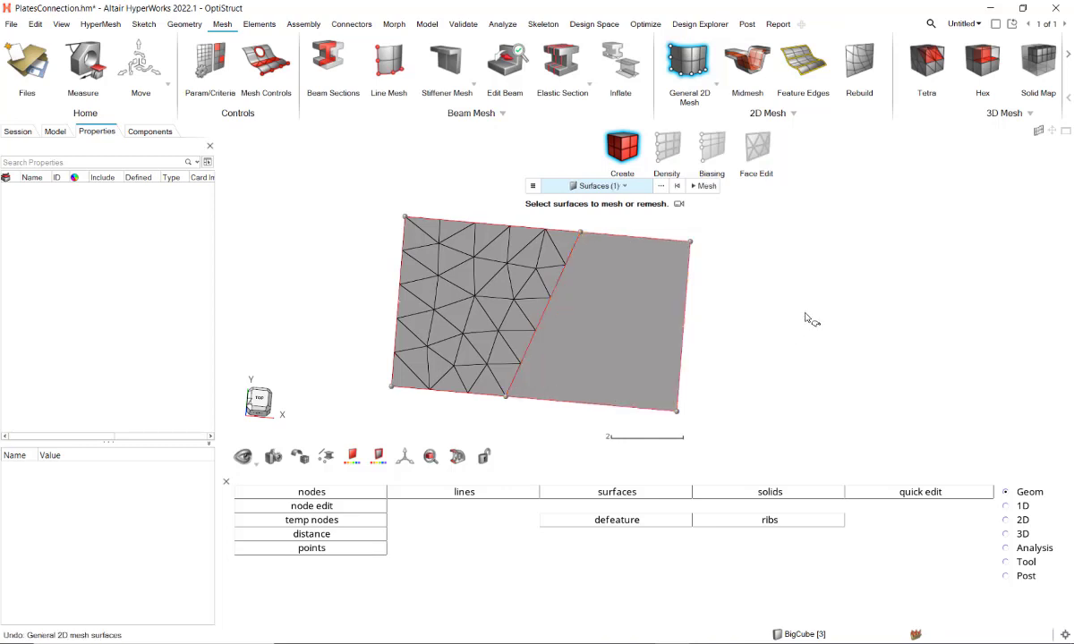
pyautogui.hotkey('ctrl', 'z')
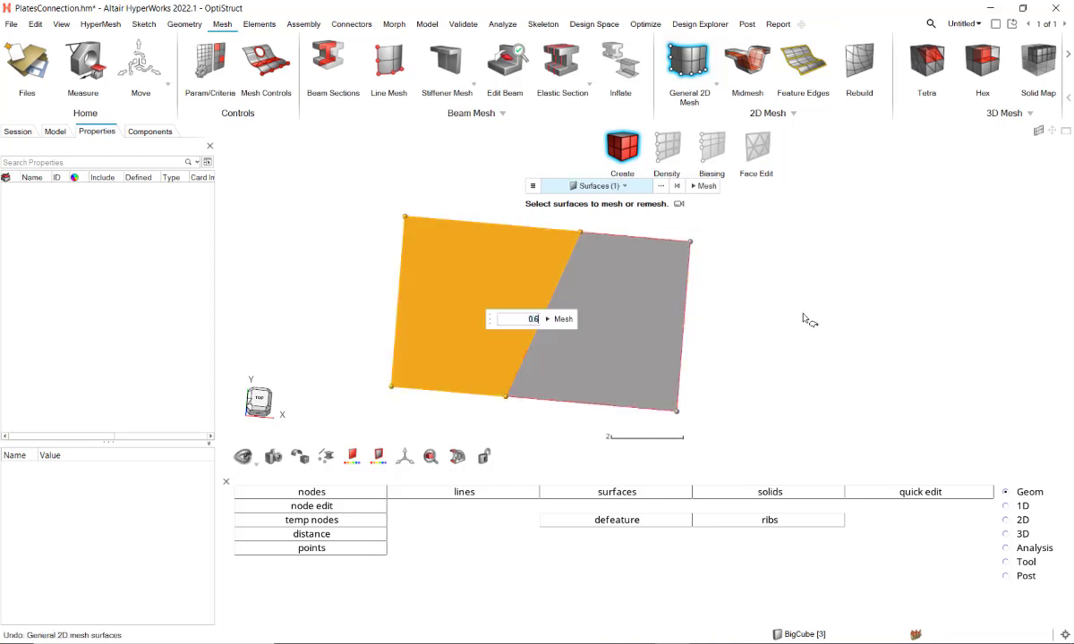
pyautogui.hotkey('ctrl', 'y')
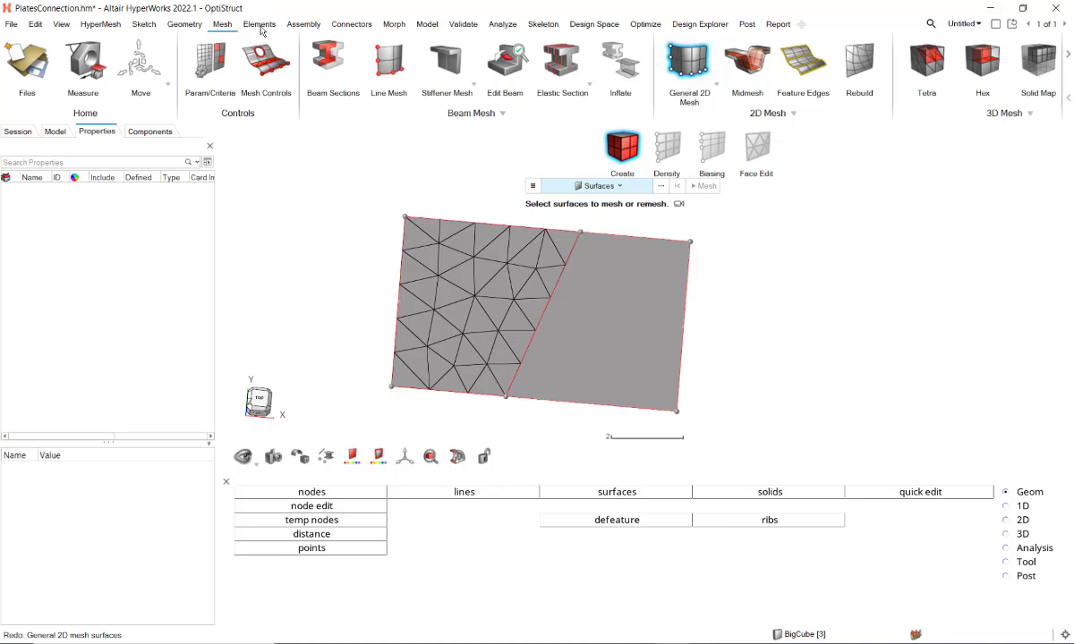
# Step: Imprint the six mesh nodes along the left plate's diagonal edge onto the right plate's surface
pyautogui.click(259, 25)
pyautogui.click(185, 25)
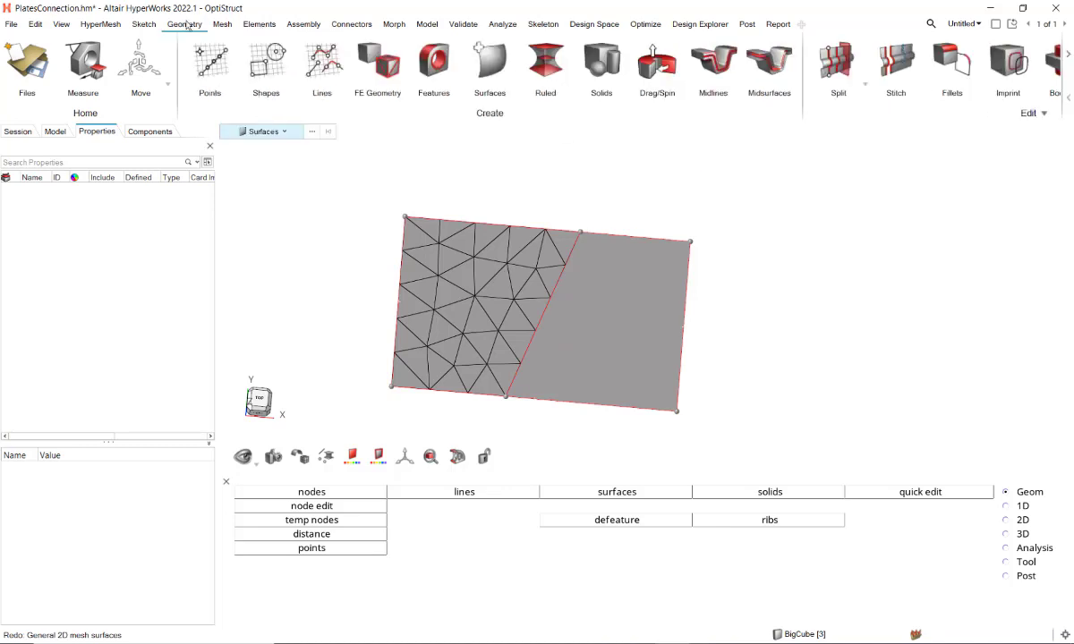
pyautogui.click(1007, 76)
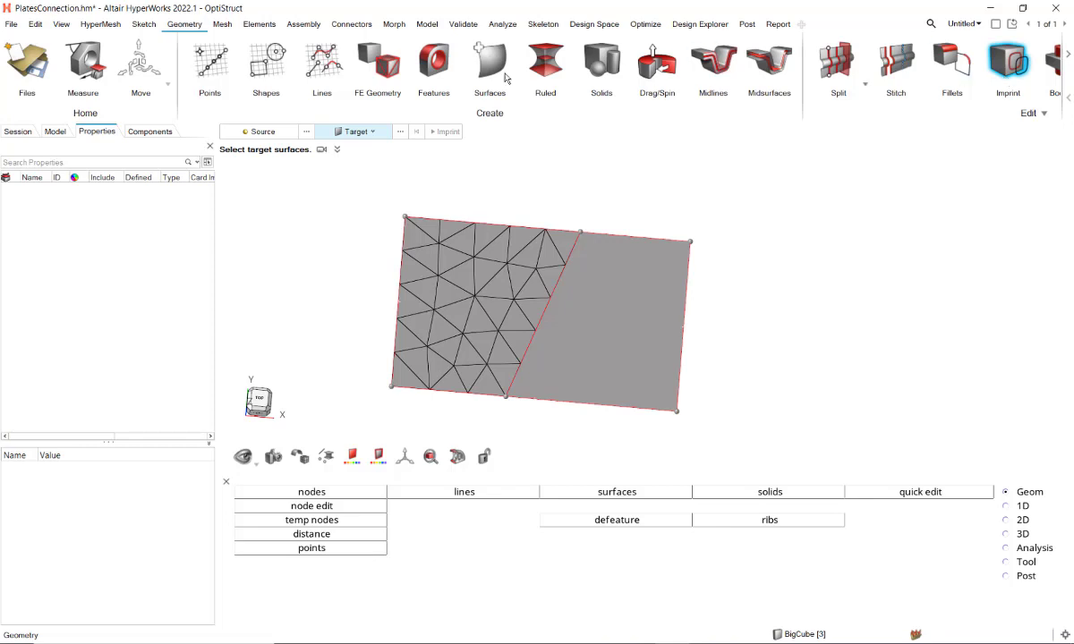
pyautogui.click(259, 132)
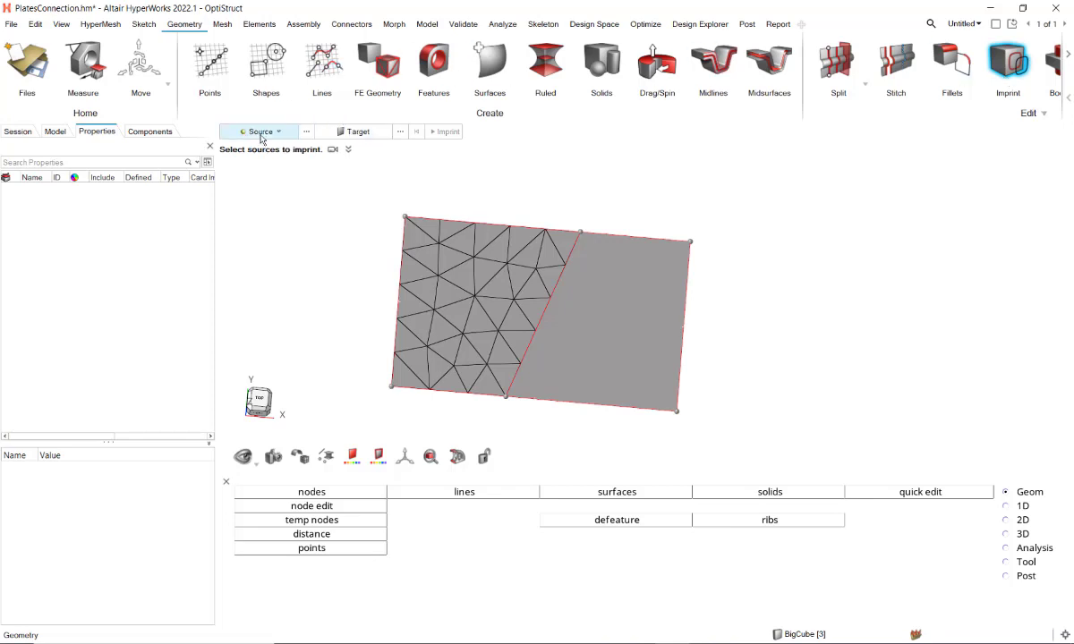
pyautogui.click(502, 399)
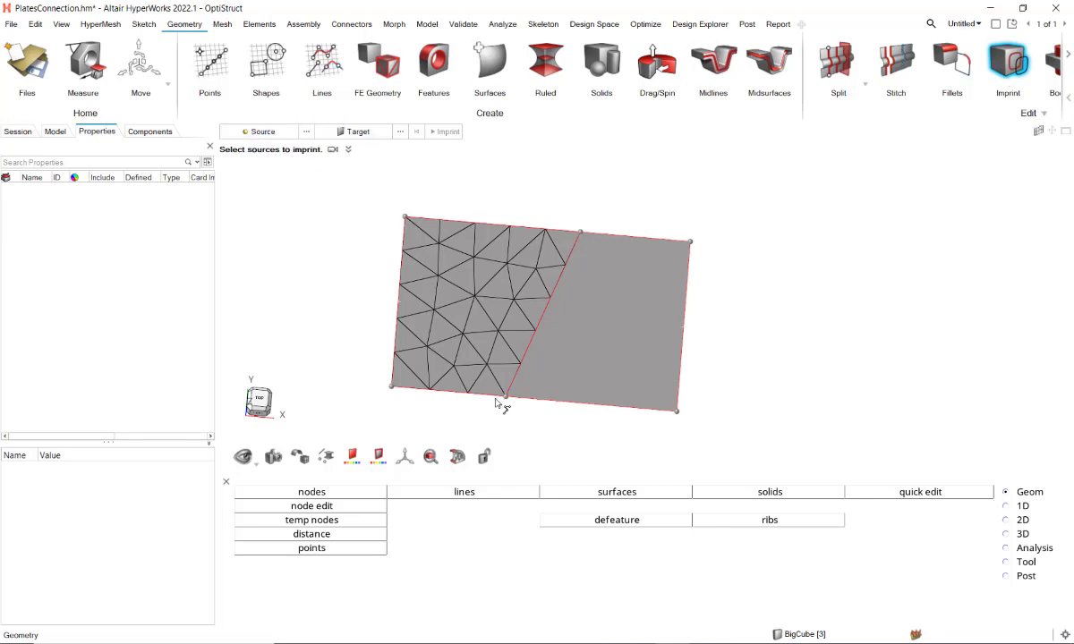
pyautogui.click(369, 135)
pyautogui.click(624, 327)
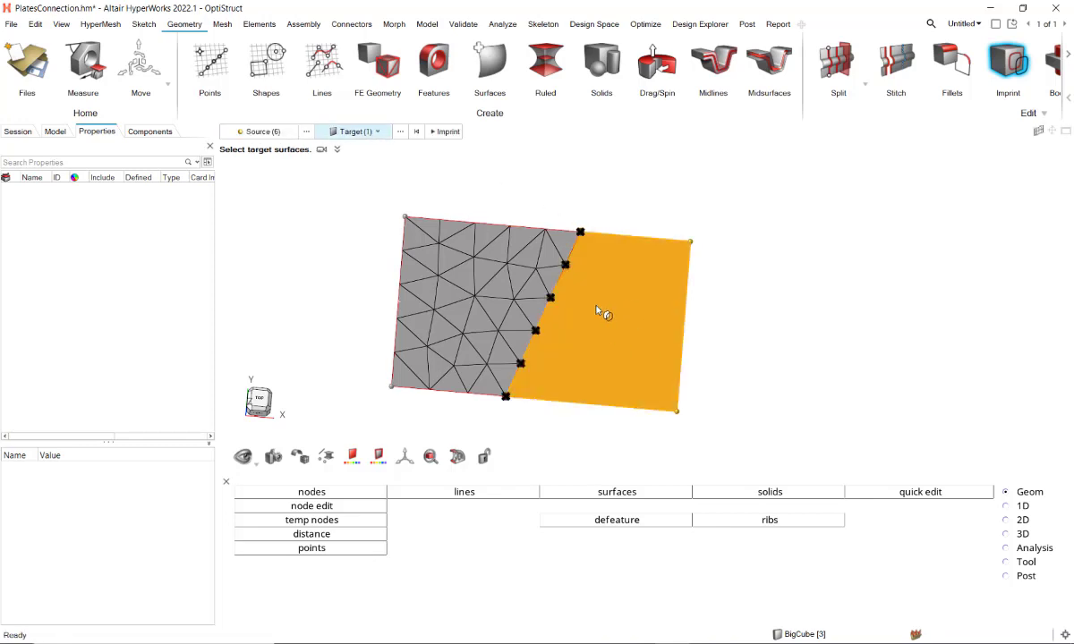
pyautogui.click(446, 132)
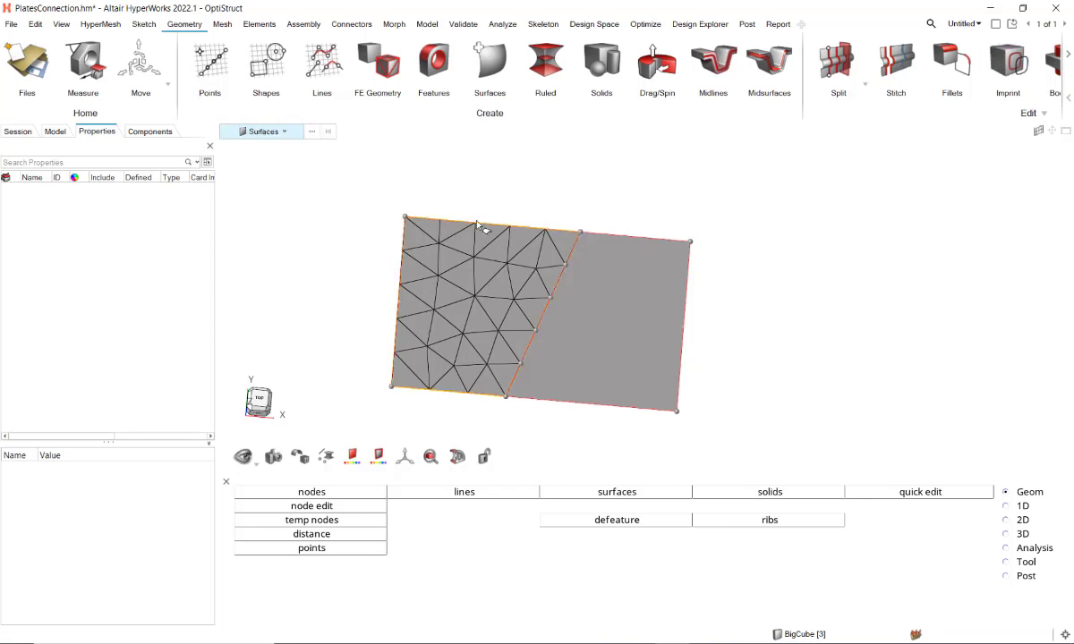
# Step: Hide all elements of the left plate's mesh and examine the imprinted points along the diagonal edge
pyautogui.press('e')
pyautogui.moveTo(321, 162); pyautogui.dragTo(581, 431)
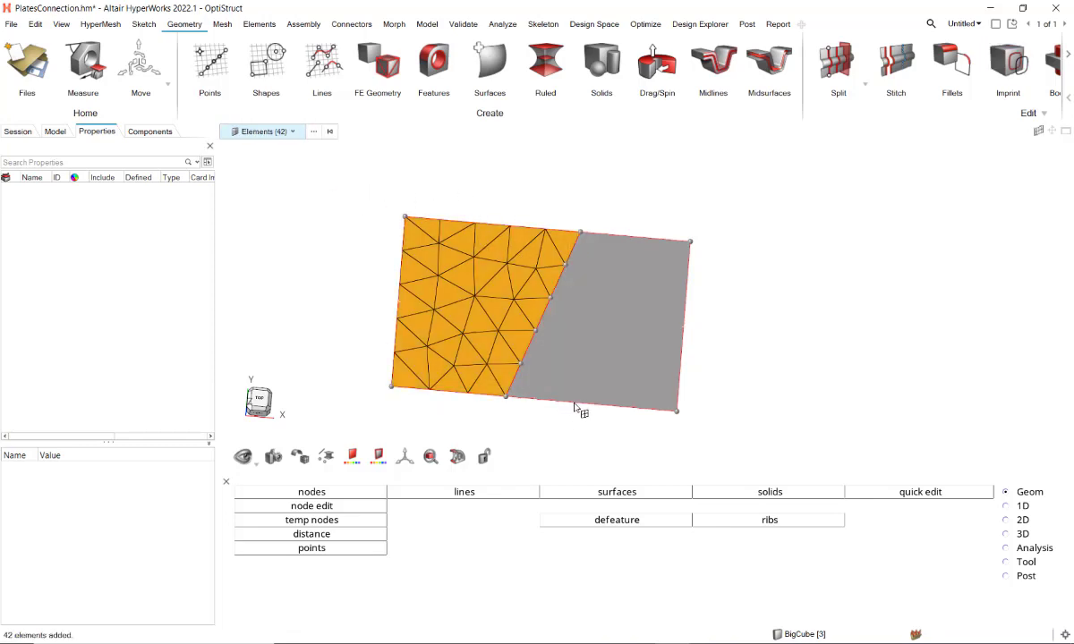
pyautogui.press('h')
pyautogui.scroll(4, 555, 282)
pyautogui.moveTo(605, 262)
pyautogui.mouseDown(button='middle')
pyautogui.moveTo(622, 245)
pyautogui.moveTo(592, 255)
pyautogui.mouseUp(button='middle')
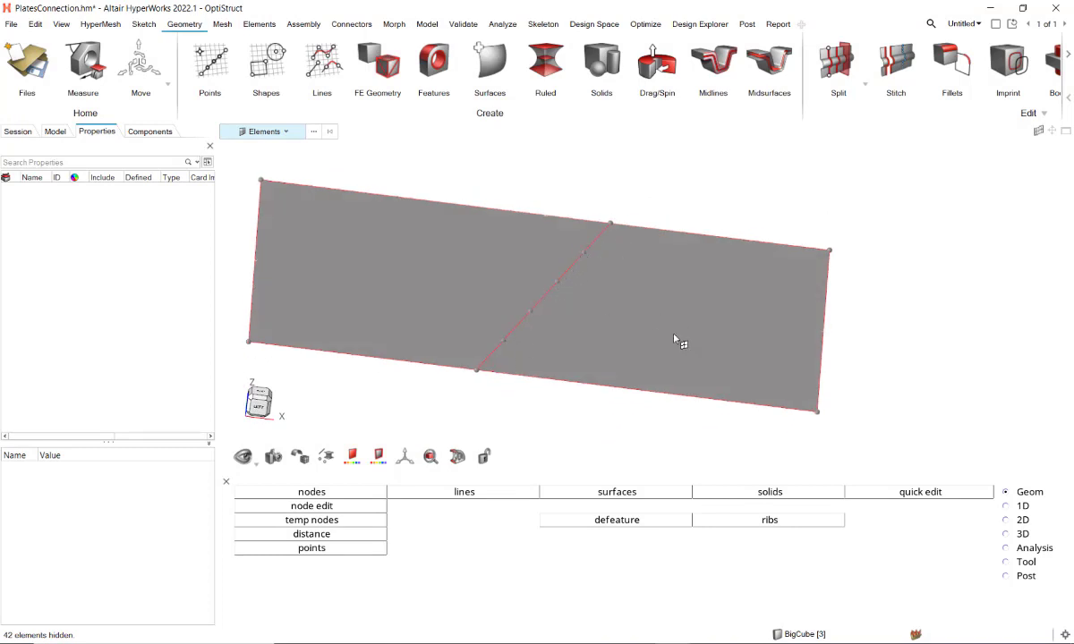
pyautogui.moveTo(678, 280); pyautogui.dragTo(616, 296, button='middle')
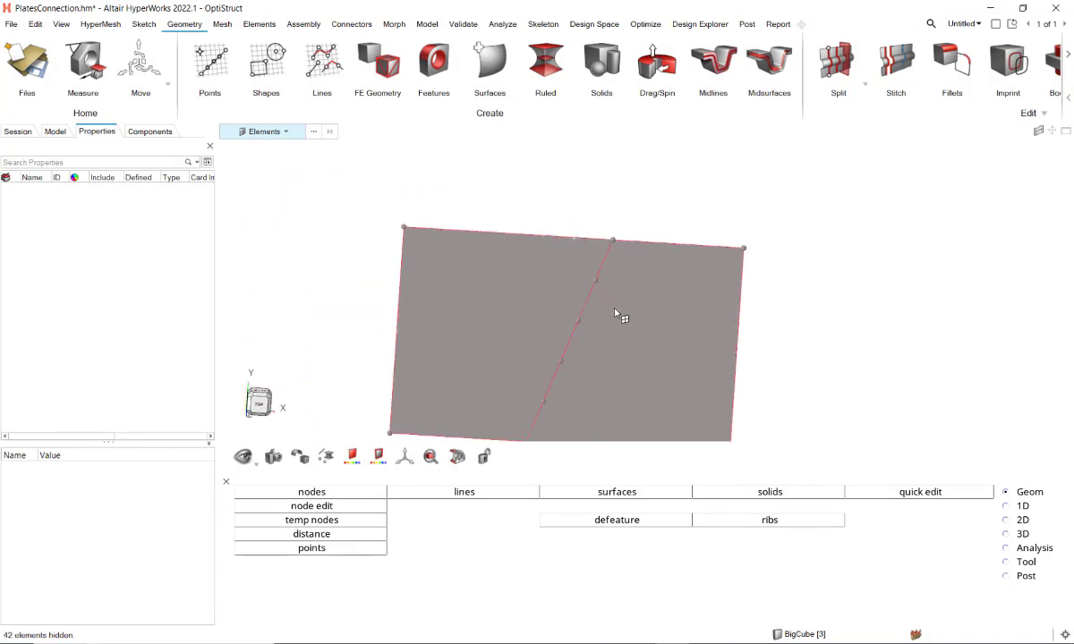
# Step: Mesh the right plate's surface with the General 2D Mesh tool
pyautogui.click(222, 25)
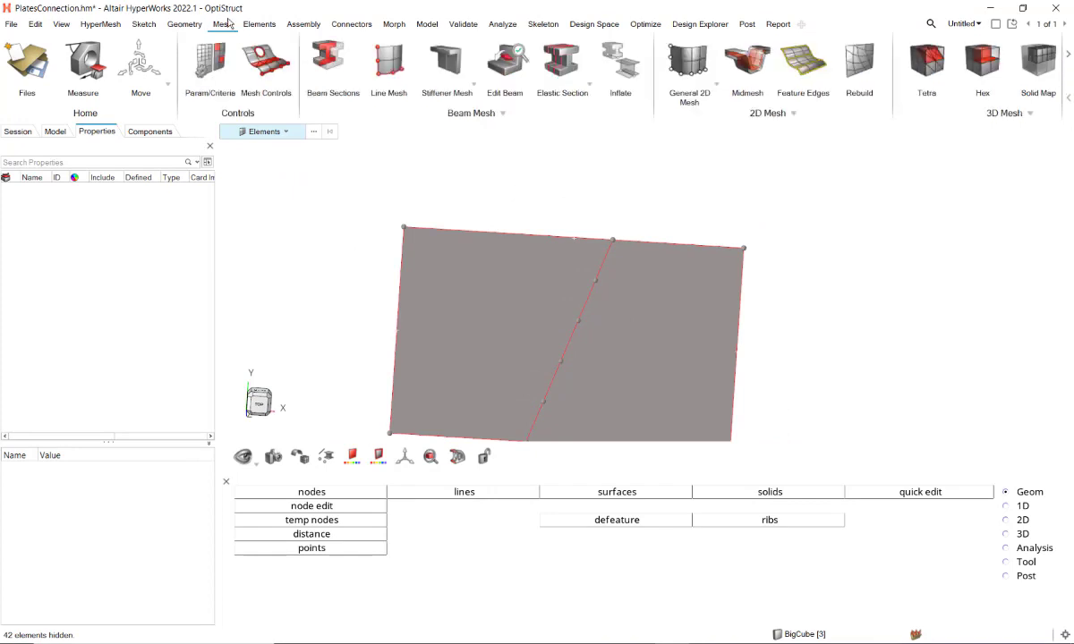
pyautogui.click(691, 69)
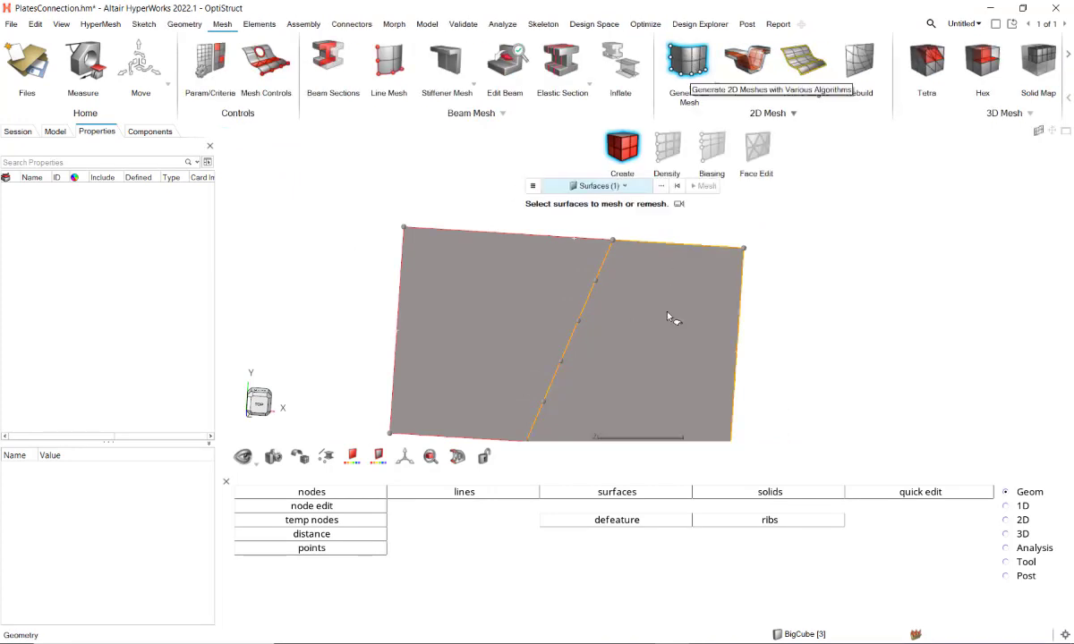
pyautogui.click(684, 349)
pyautogui.click(711, 355)
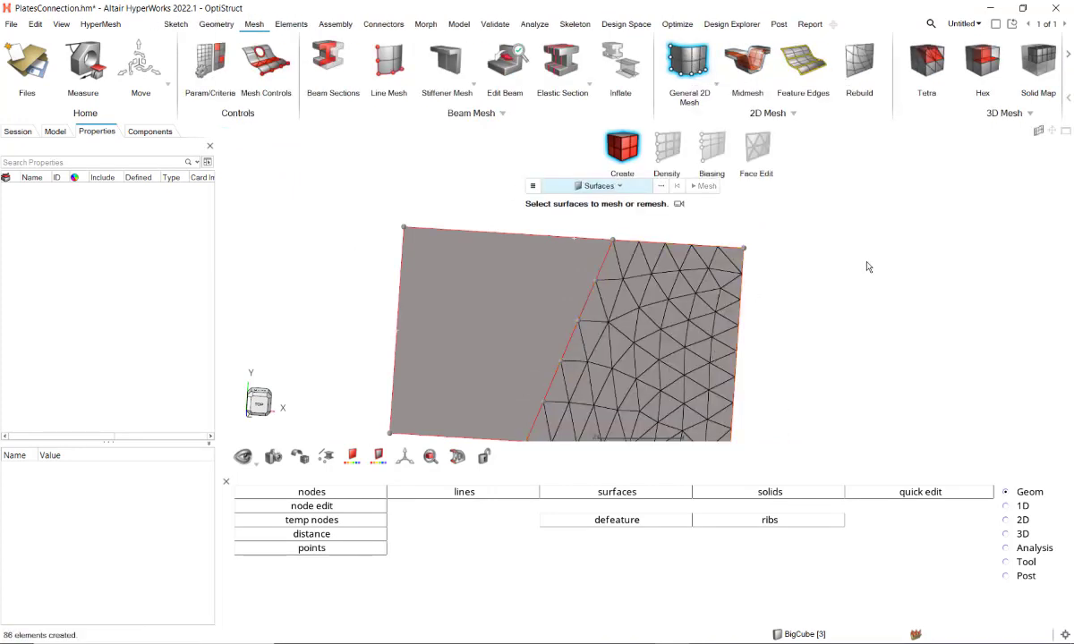
pyautogui.press('Escape')
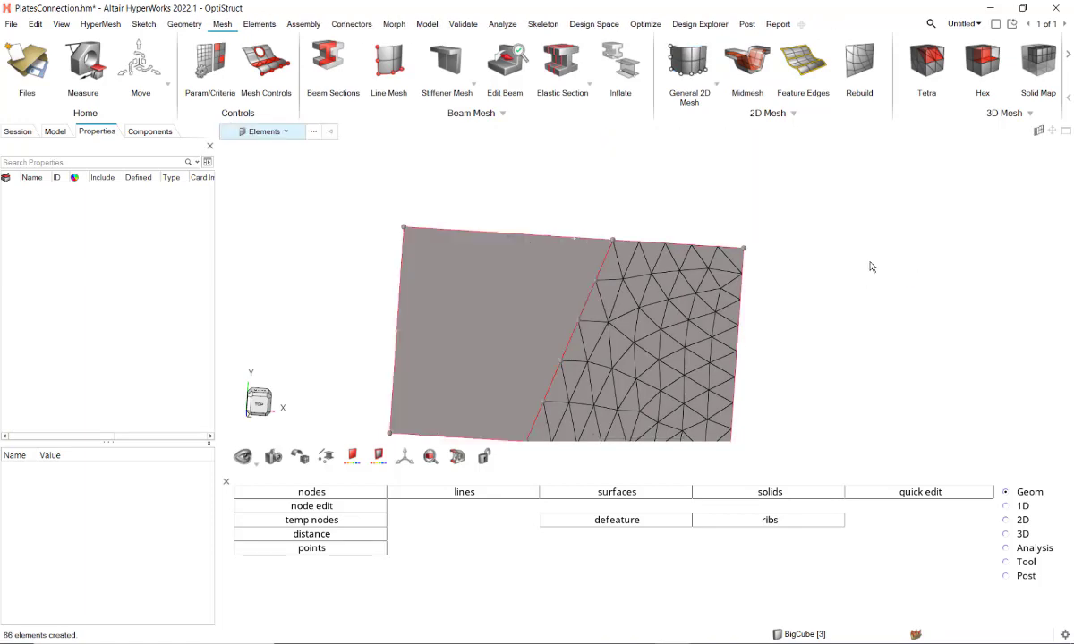
# Step: Show all elements again and select one element on the right plate to check mesh connectivity across the diagonal edge
pyautogui.press('a')
pyautogui.moveTo(843, 279); pyautogui.dragTo(850, 197, button='middle')
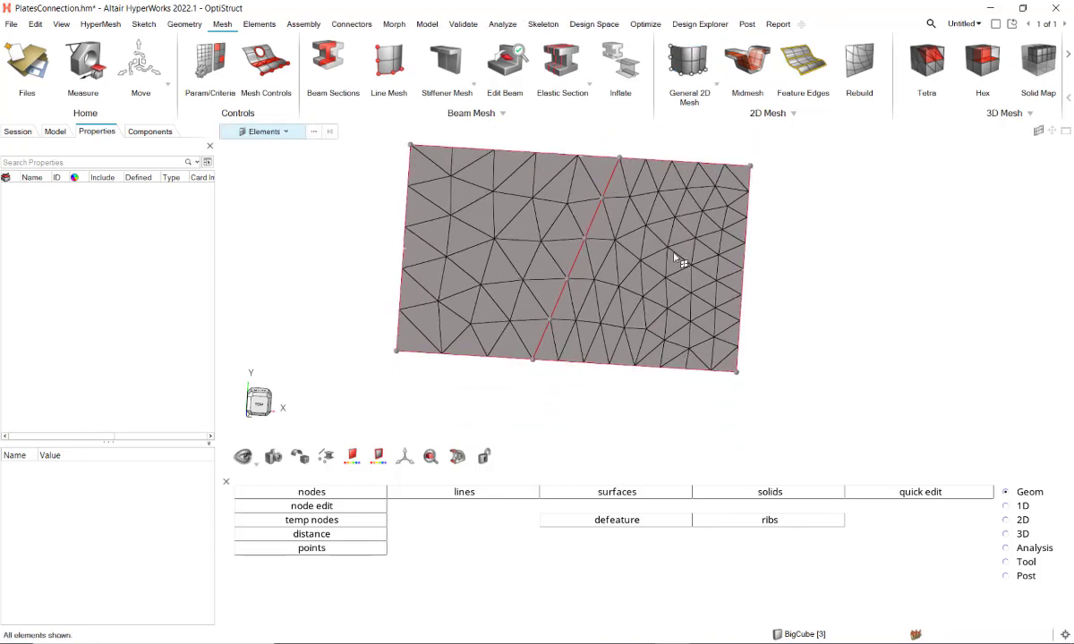
pyautogui.scroll(3, 623, 258)
pyautogui.scroll(-3, 625, 267)
pyautogui.click(662, 286)
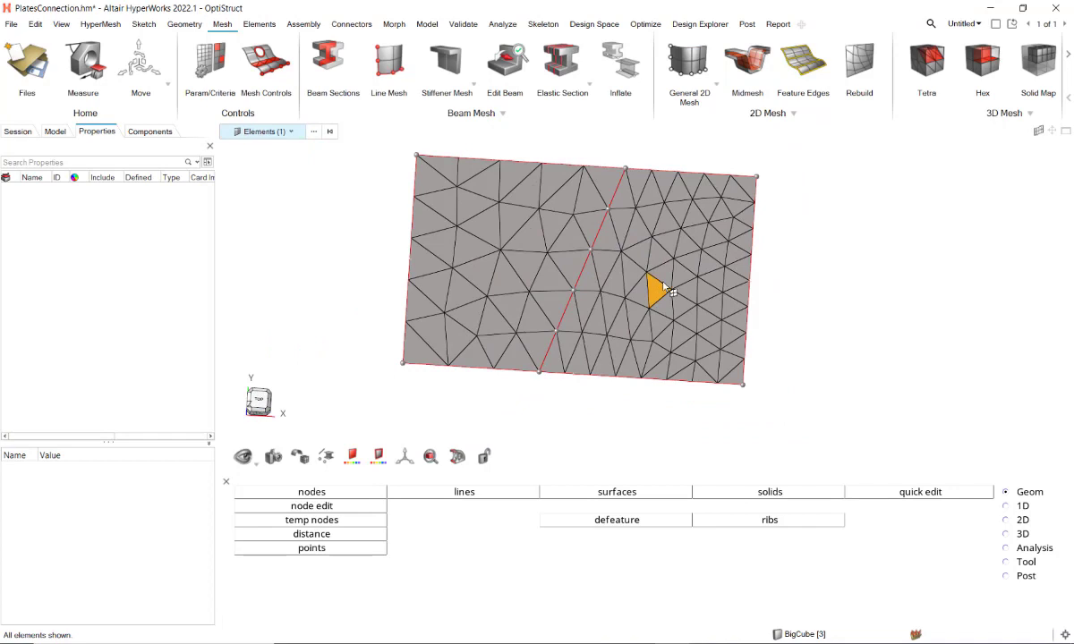
pyautogui.keyDown('shift'); pyautogui.scroll(5, 664, 286); pyautogui.keyUp('shift')
pyautogui.press('Escape')
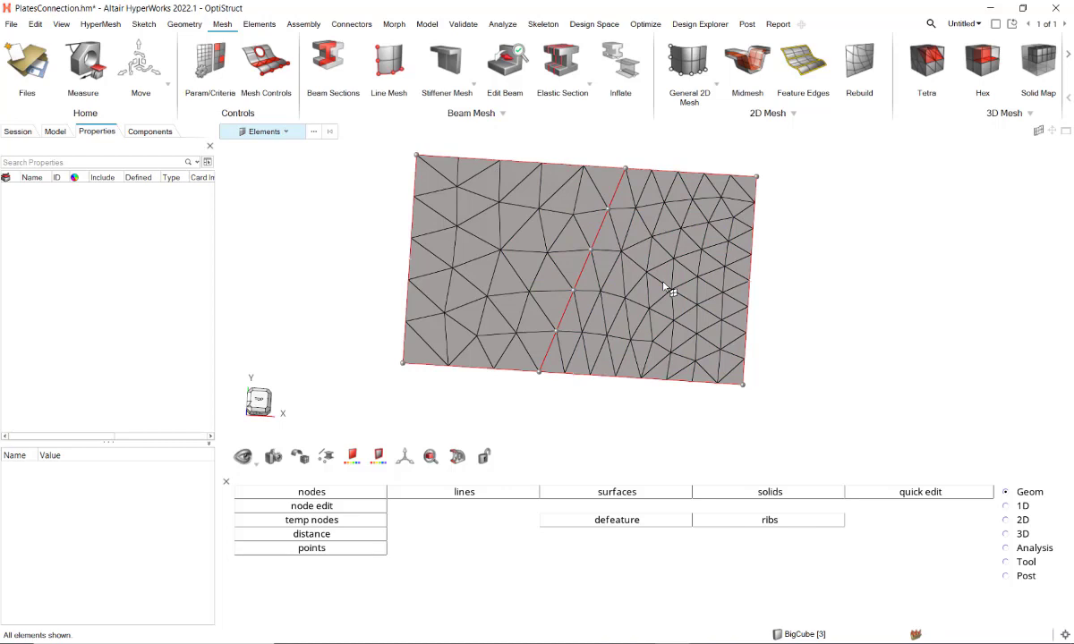
# Step: Tetra mesh both adjoining solid cubes together with an element size of 10
pyautogui.scroll(-10, 643, 319)
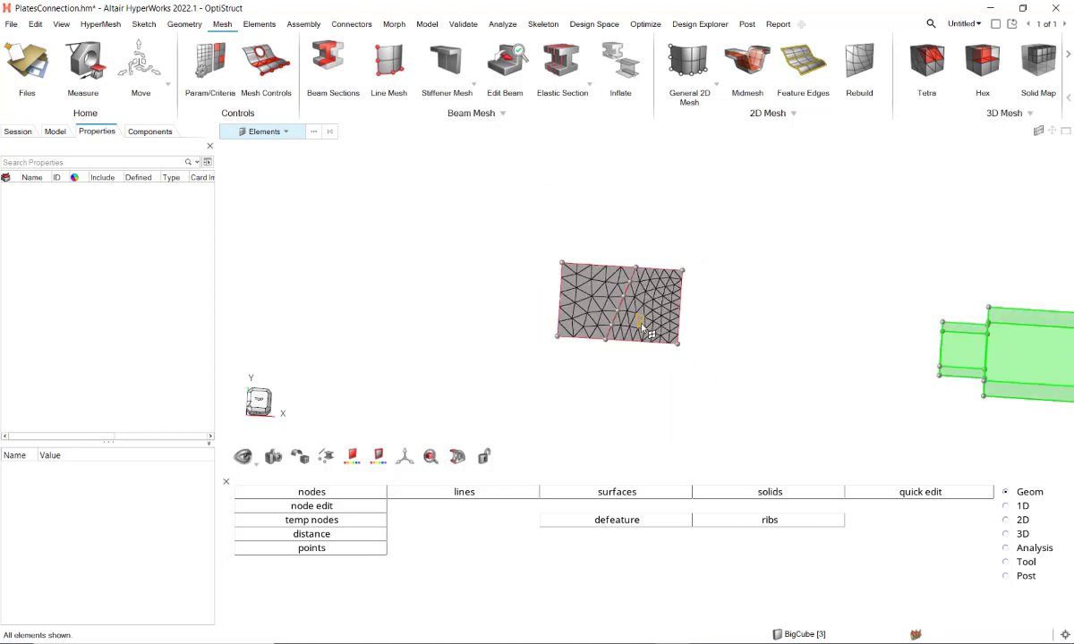
pyautogui.moveTo(772, 281); pyautogui.dragTo(480, 268, button='right')
pyautogui.scroll(1, 613, 314)
pyautogui.moveTo(613, 317)
pyautogui.keyDown('ctrl'); pyautogui.mouseDown()
pyautogui.moveTo(679, 372)
pyautogui.moveTo(702, 360)
pyautogui.moveTo(670, 354)
pyautogui.mouseUp(); pyautogui.keyUp('ctrl')
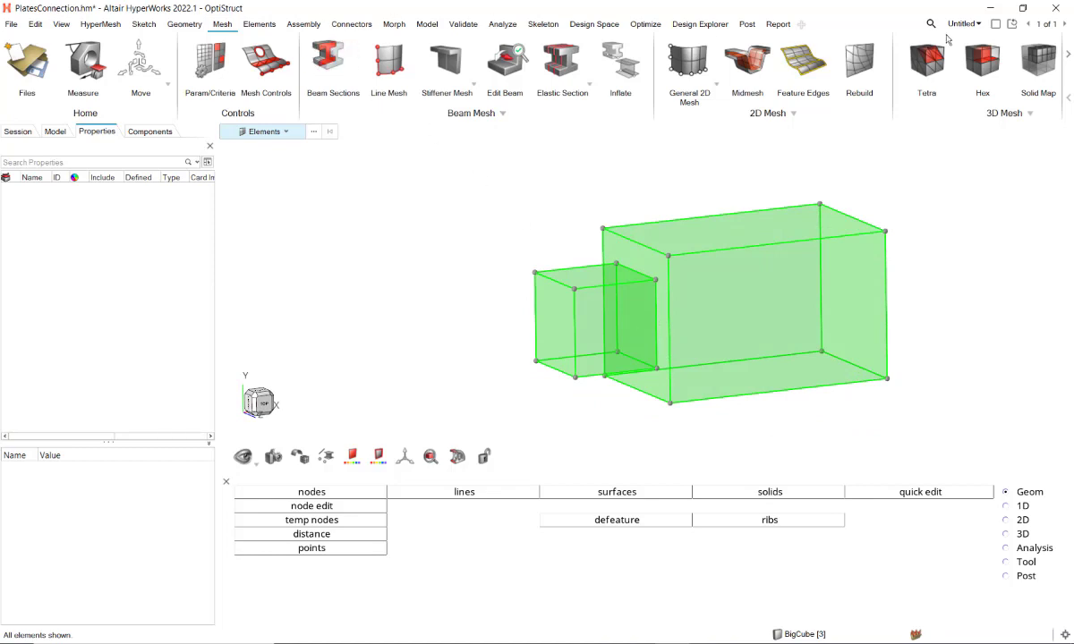
pyautogui.click(926, 60)
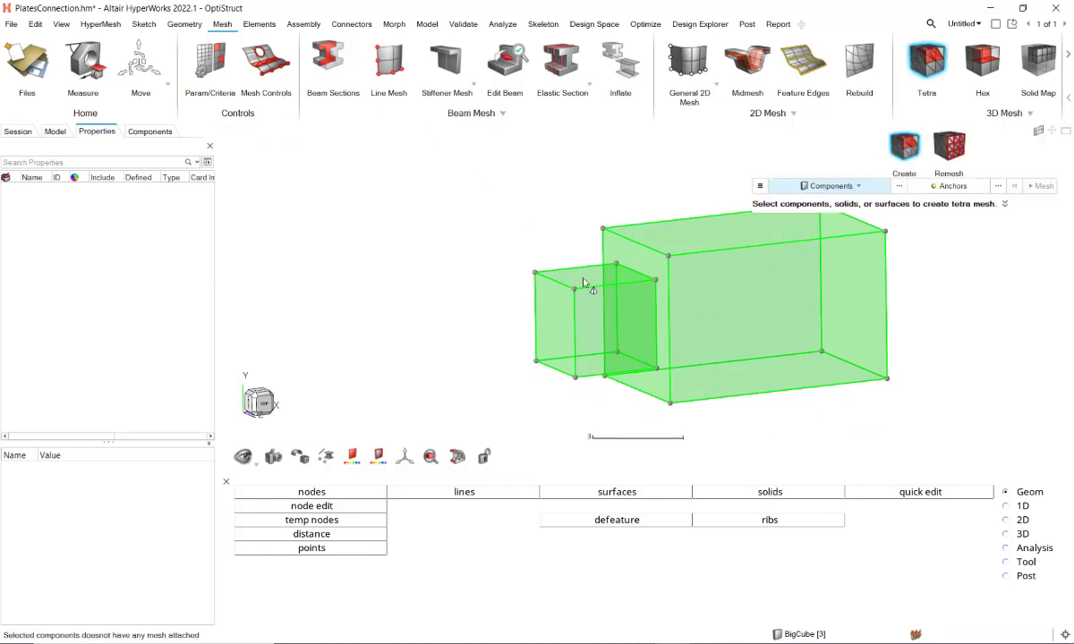
pyautogui.click(815, 193)
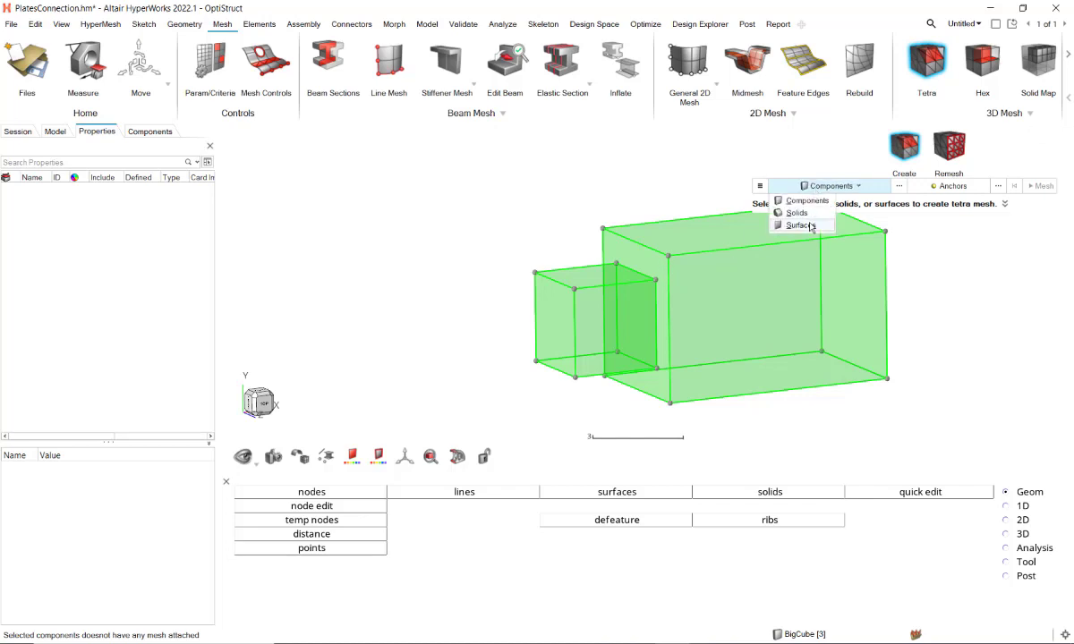
pyautogui.click(828, 211)
pyautogui.click(626, 283)
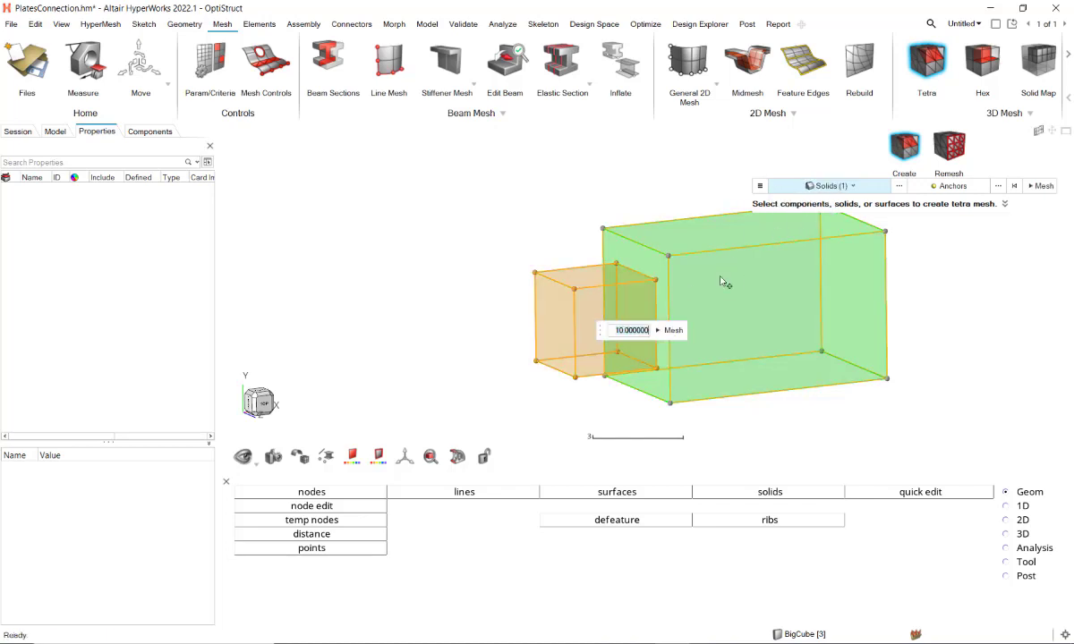
pyautogui.click(700, 314)
pyautogui.click(787, 315)
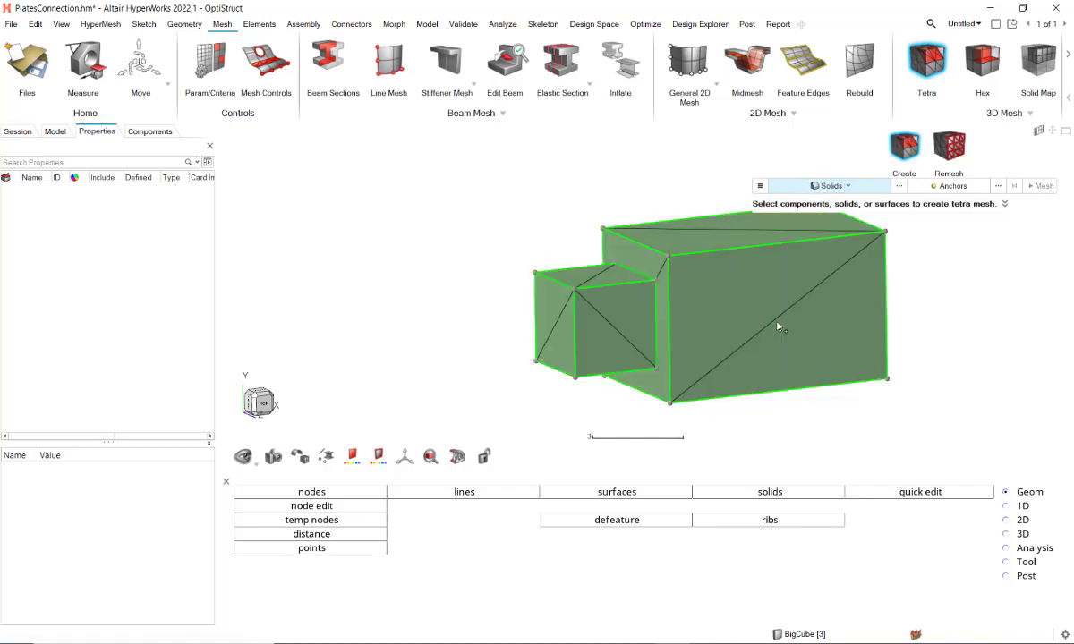
pyautogui.press('Escape')
# Step: Hide the small cube's mesh elements and examine how the large cube is meshed at the contact face
pyautogui.scroll(4, 647, 280)
pyautogui.moveTo(648, 280); pyautogui.dragTo(636, 296, button='middle')
pyautogui.scroll(-4, 565, 245)
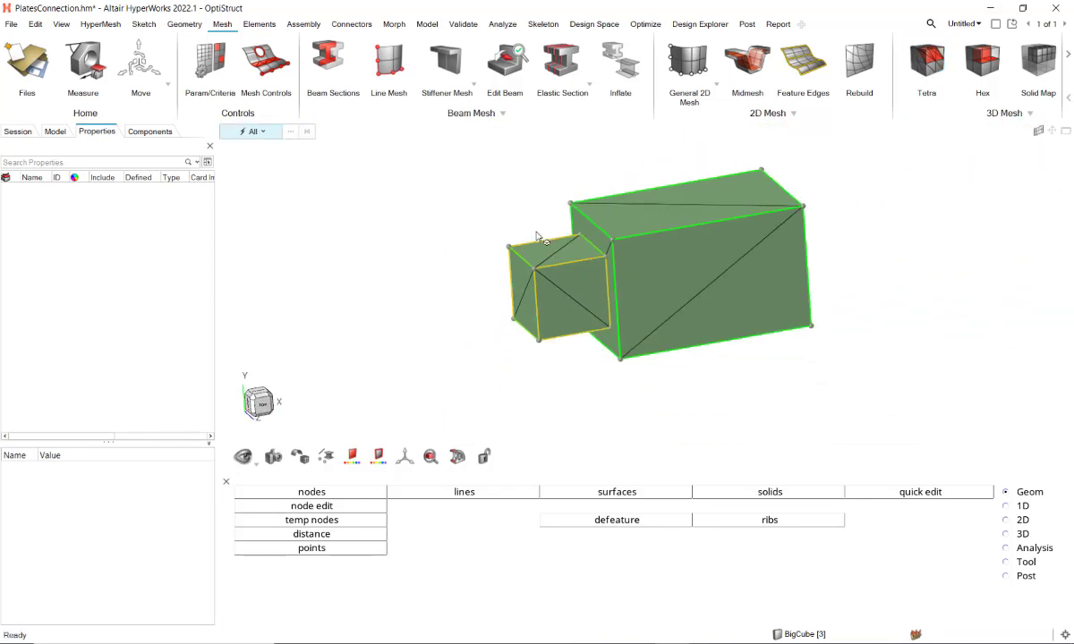
pyautogui.press('s')
pyautogui.press('e')
pyautogui.moveTo(492, 226); pyautogui.dragTo(575, 371)
pyautogui.press('h')
pyautogui.scroll(3, 563, 273)
pyautogui.click(642, 279)
pyautogui.press('h')
pyautogui.moveTo(642, 279); pyautogui.dragTo(638, 324, button='middle')
pyautogui.scroll(3, 601, 334)
pyautogui.click(511, 288)
pyautogui.press('h')
pyautogui.scroll(-2, 575, 267)
pyautogui.moveTo(575, 267)
pyautogui.mouseDown(button='middle')
pyautogui.moveTo(647, 289)
pyautogui.moveTo(702, 242)
pyautogui.moveTo(661, 273)
pyautogui.moveTo(569, 280)
pyautogui.mouseUp(button='middle')
pyautogui.scroll(-3, 703, 242)
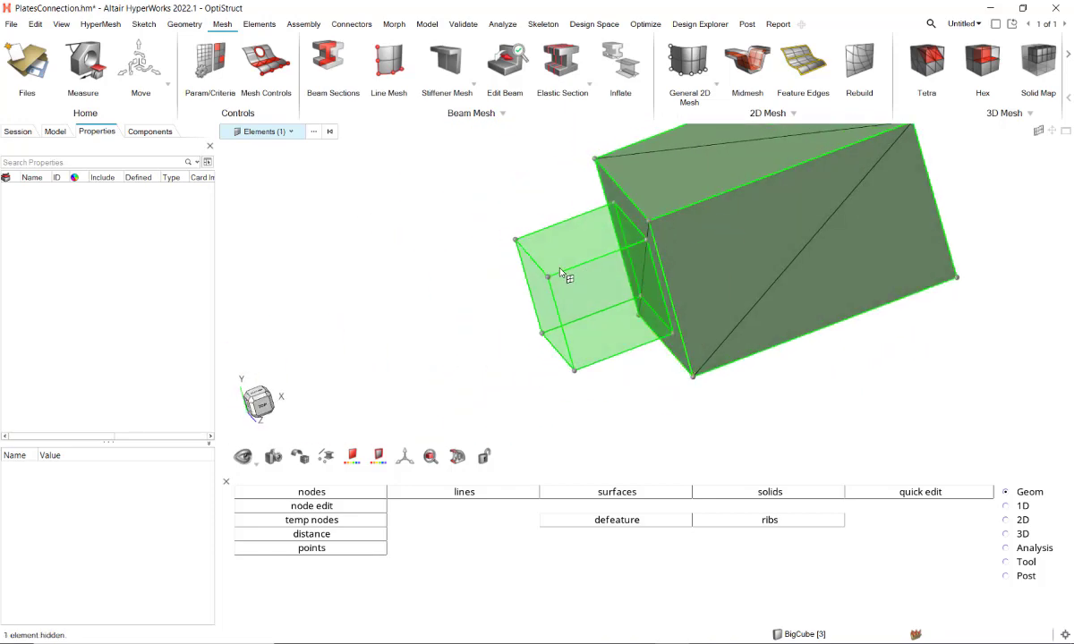
# Step: Show all elements again and delete the tetra mesh of both cubes
pyautogui.press('h')
pyautogui.click(514, 264)
pyautogui.press('a')
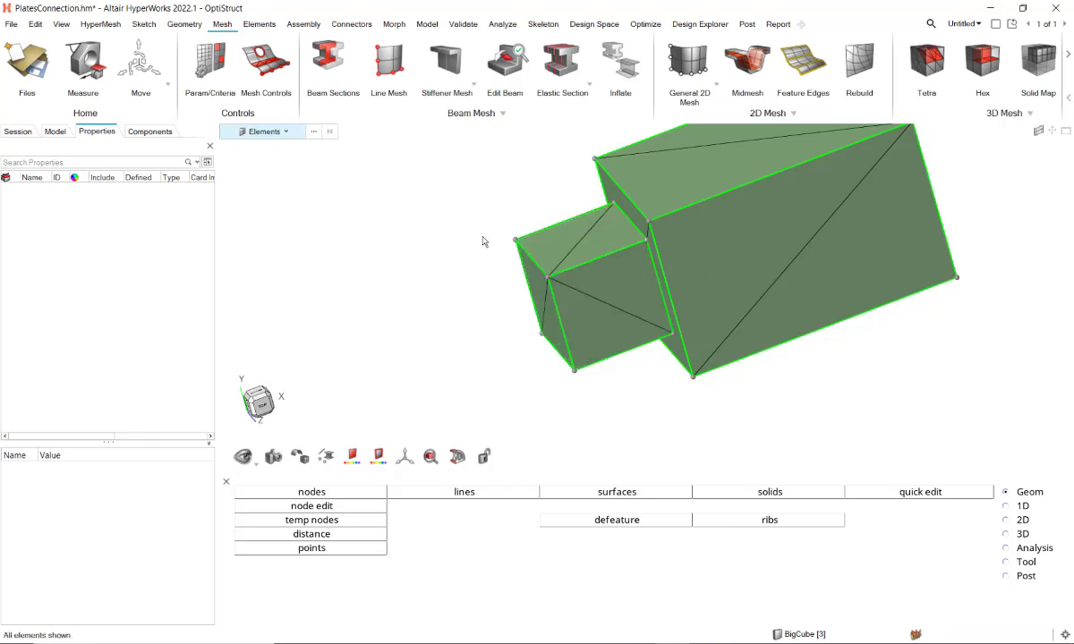
pyautogui.scroll(-3, 483, 241)
pyautogui.moveTo(440, 139); pyautogui.dragTo(796, 364)
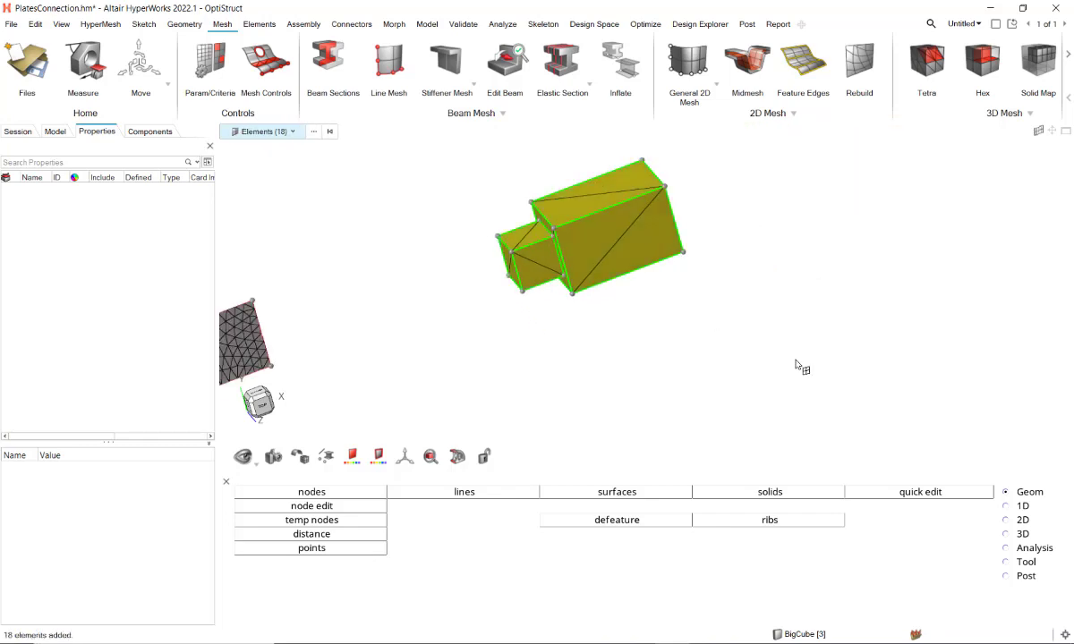
pyautogui.press('Delete')
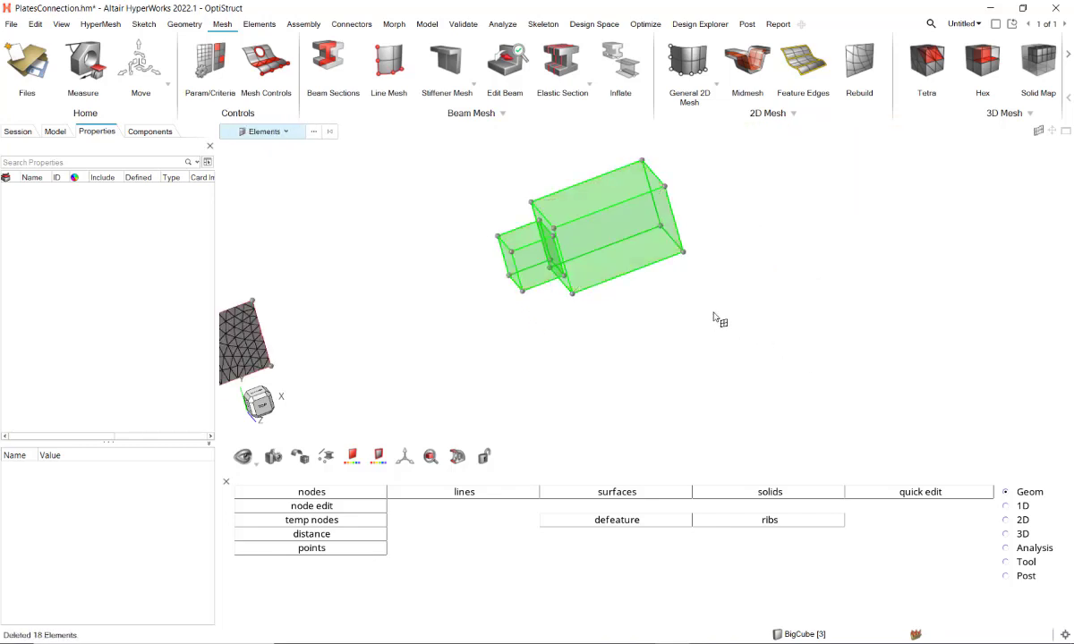
# Step: Combine the small and large solids with a Boolean operation that keeps the common interface, and inspect the shared face
pyautogui.click(185, 25)
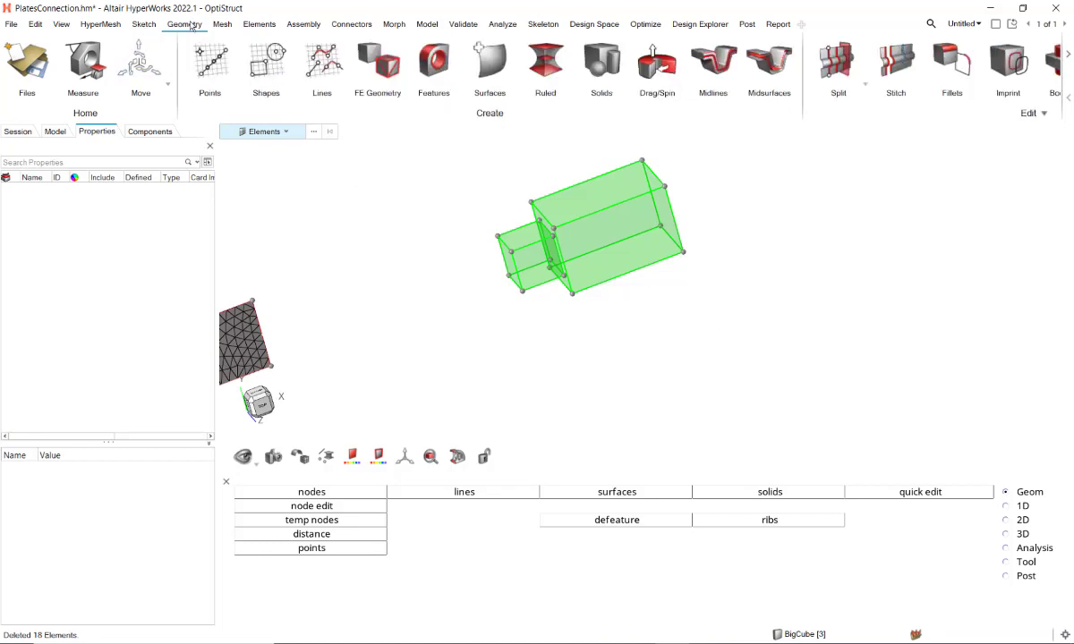
pyautogui.scroll(-3, 993, 63)
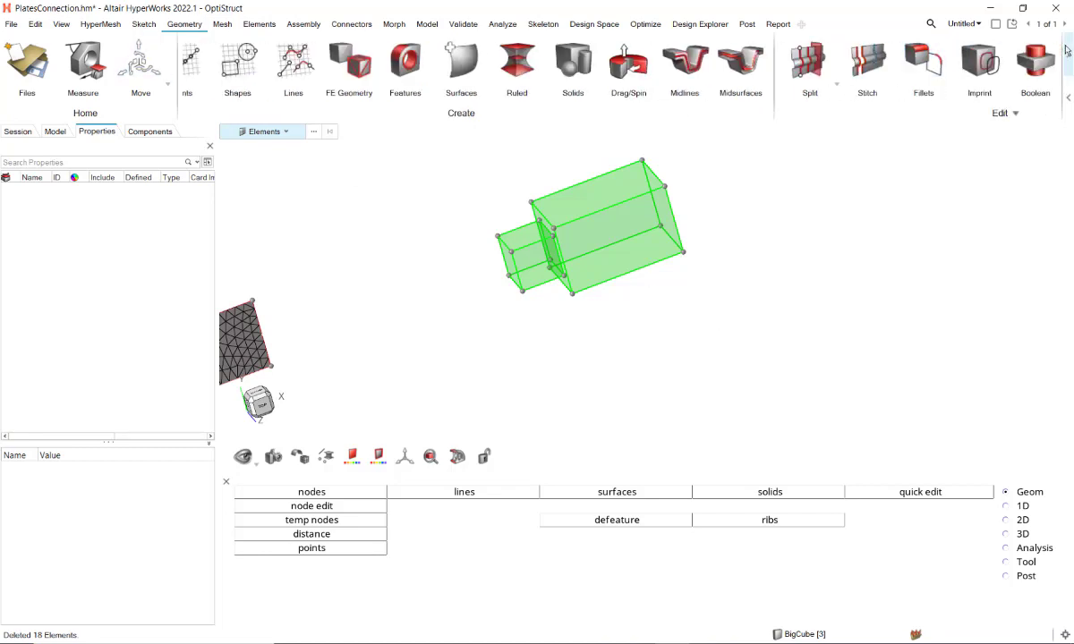
pyautogui.click(741, 72)
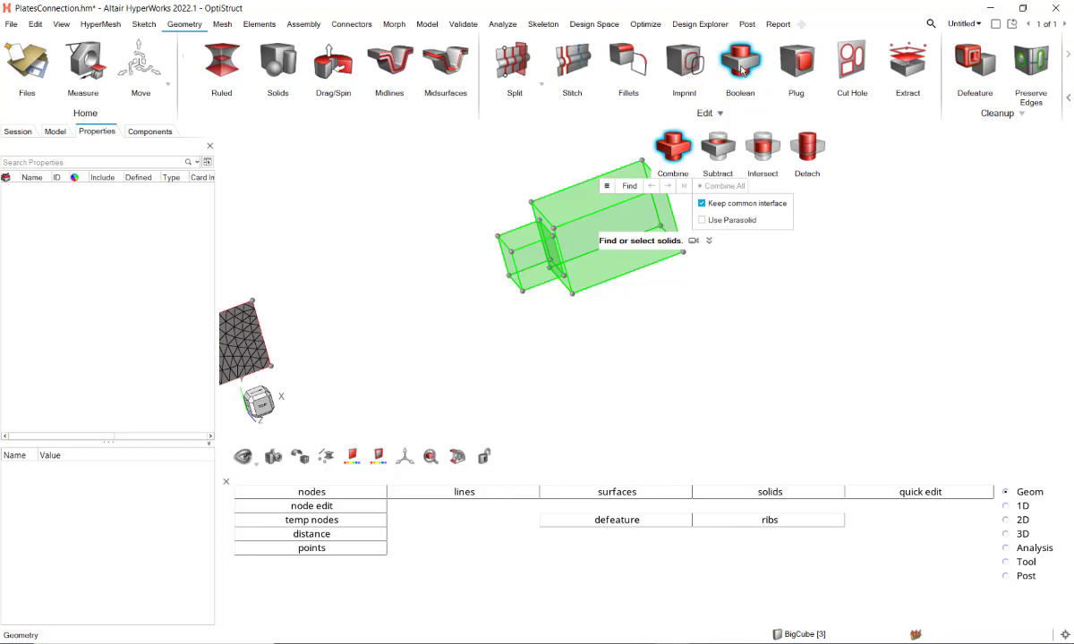
pyautogui.click(528, 276)
pyautogui.click(609, 223)
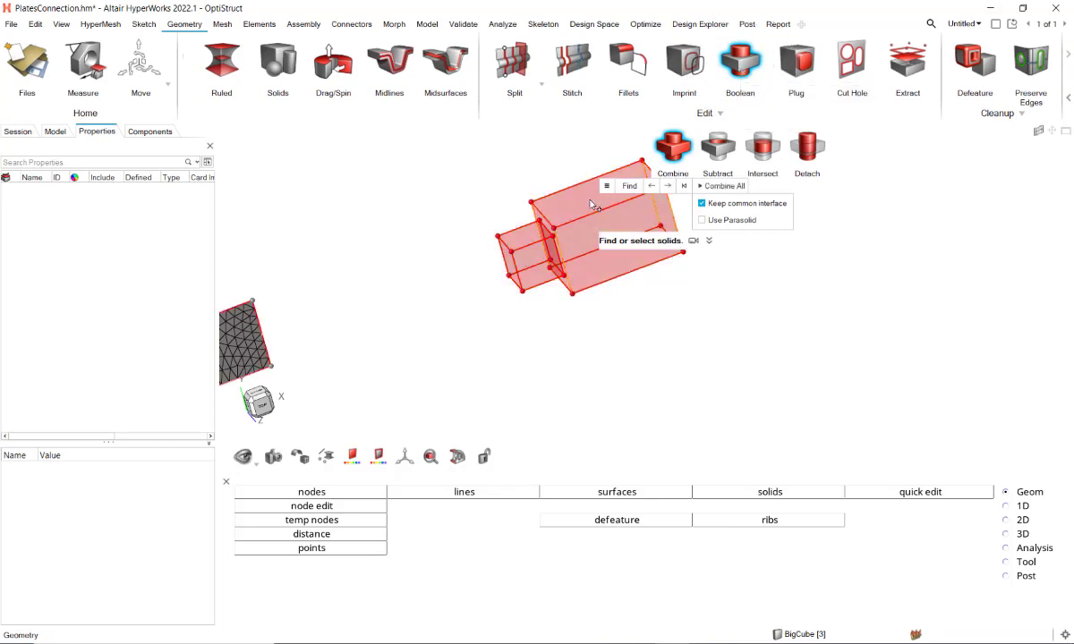
pyautogui.click(720, 185)
pyautogui.scroll(5, 553, 260)
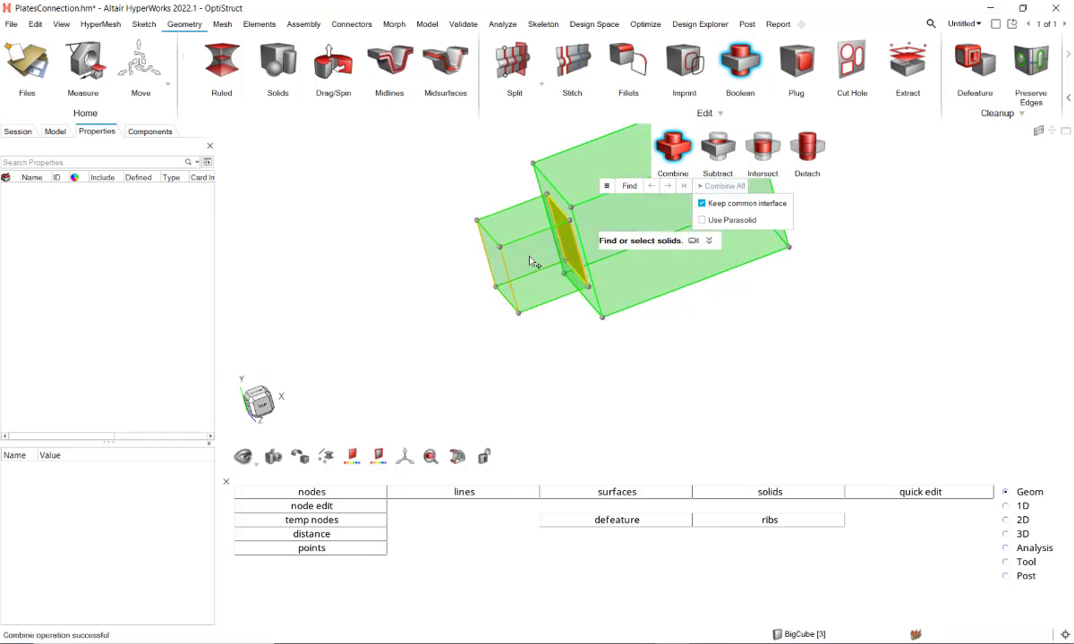
pyautogui.moveTo(562, 277); pyautogui.dragTo(522, 189, button='right')
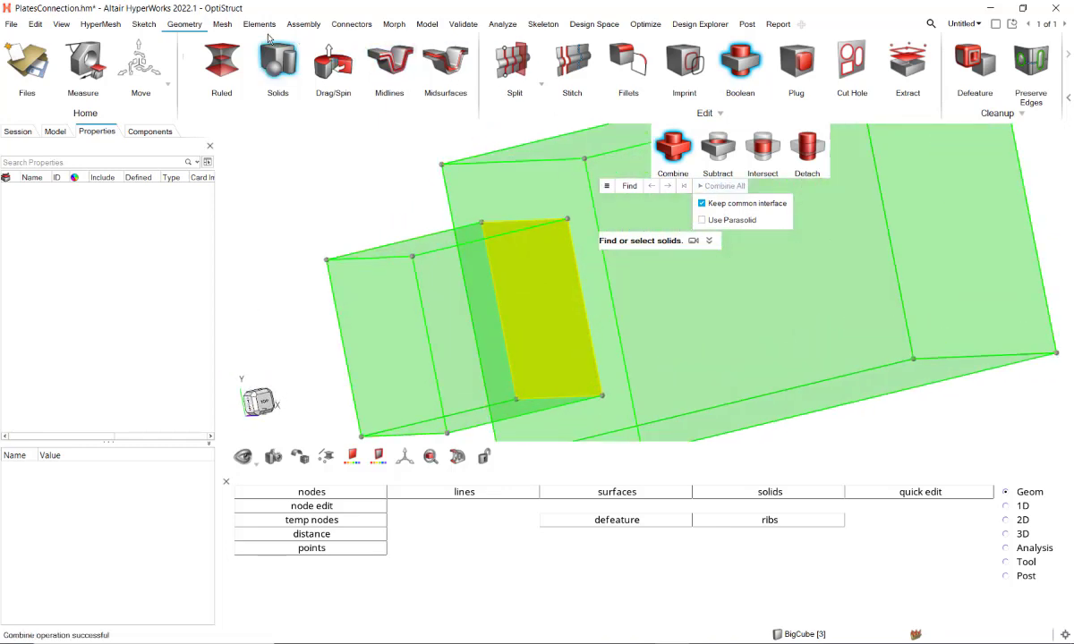
# Step: Tetra mesh both combined solids and leave the Tetra tool
pyautogui.click(222, 24)
pyautogui.click(927, 63)
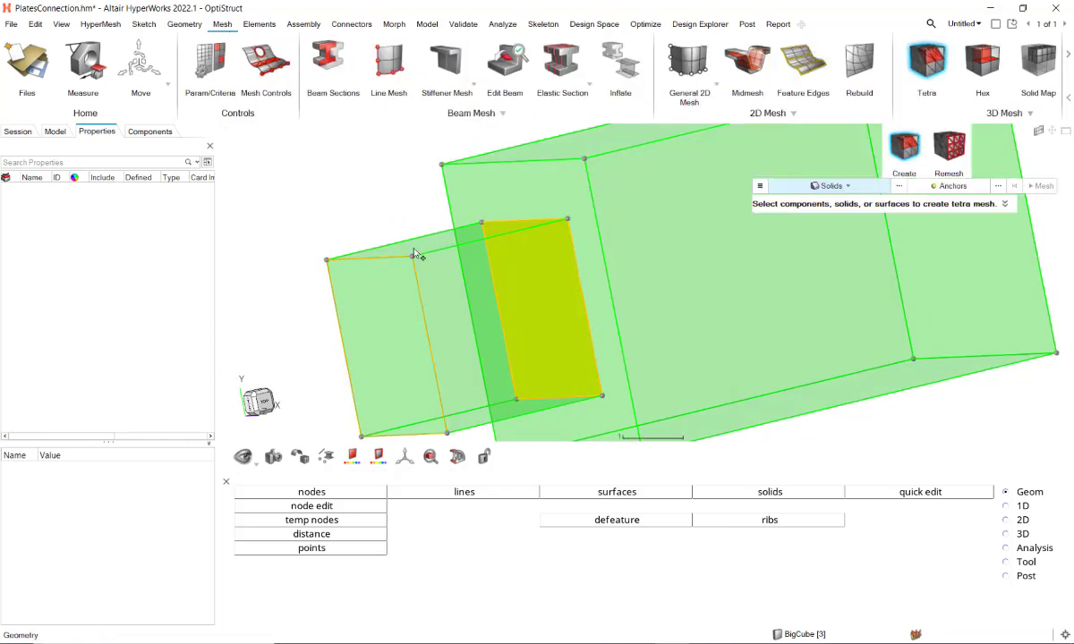
pyautogui.click(678, 184)
pyautogui.click(702, 273)
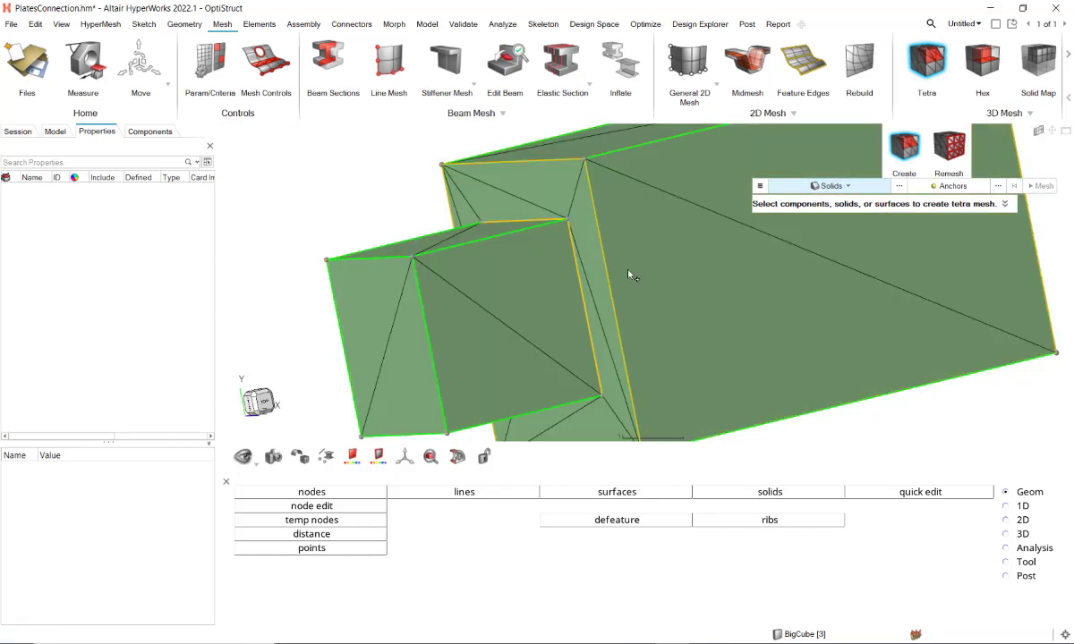
pyautogui.scroll(3, 565, 227)
pyautogui.moveTo(565, 227)
pyautogui.mouseDown(button='middle')
pyautogui.moveTo(574, 220)
pyautogui.moveTo(564, 223)
pyautogui.mouseUp(button='middle')
pyautogui.scroll(-3, 564, 224)
pyautogui.press('Escape')
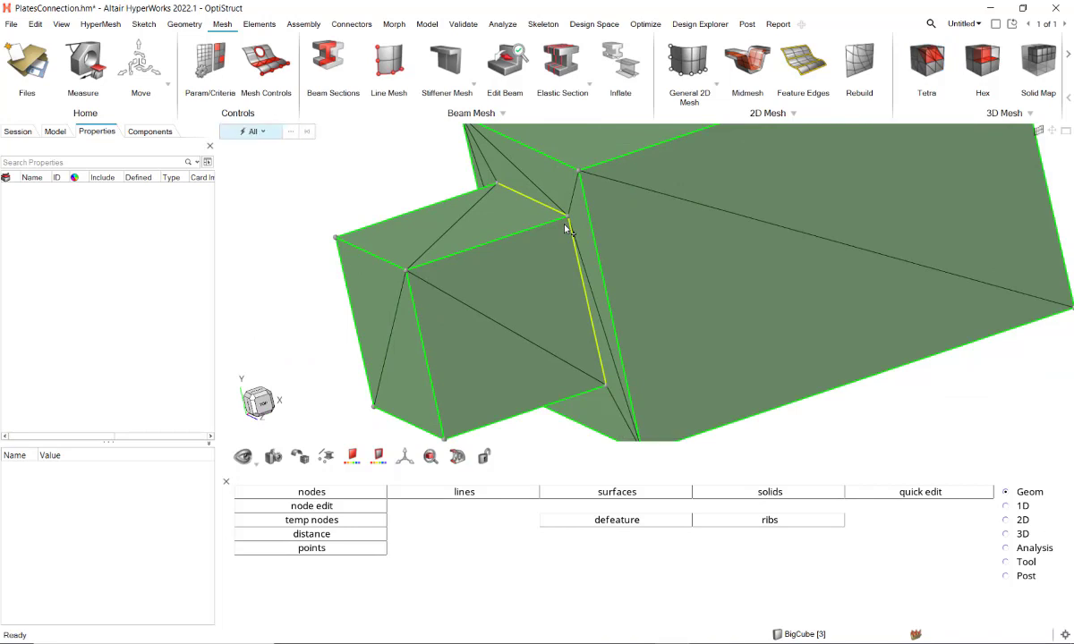
# Step: Select one element on the large cube and extend the selection to attached elements to check connectivity across both cubes
pyautogui.scroll(-3, 565, 229)
pyautogui.click(714, 209)
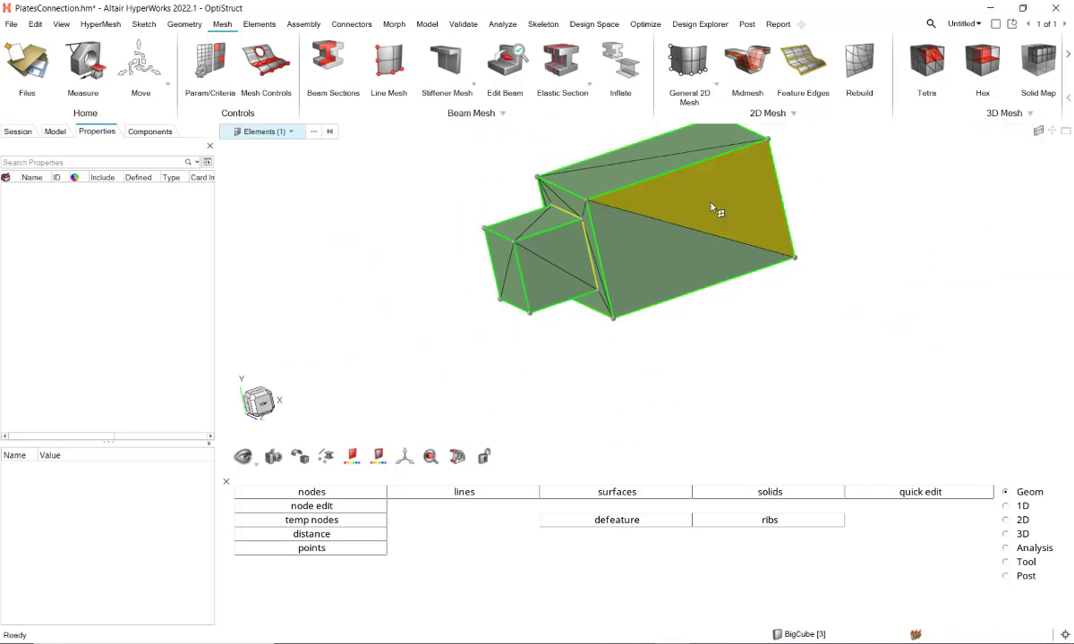
pyautogui.hotkey('shift', 'a')
pyautogui.hotkey('shift', 'a')
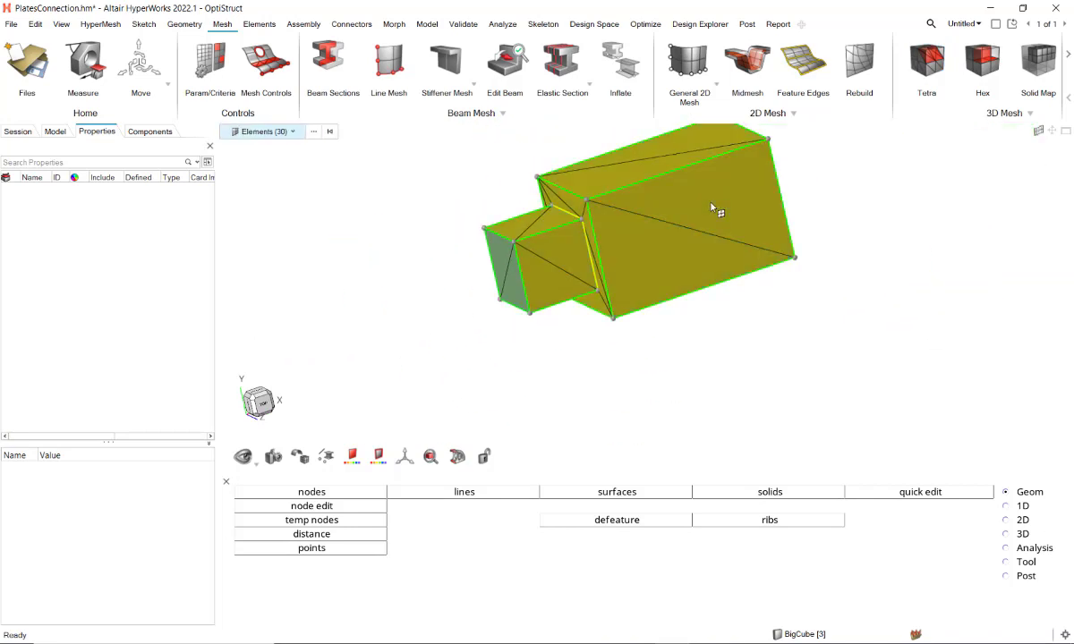
pyautogui.hotkey('shift', 'a')
pyautogui.scroll(5, 713, 209)
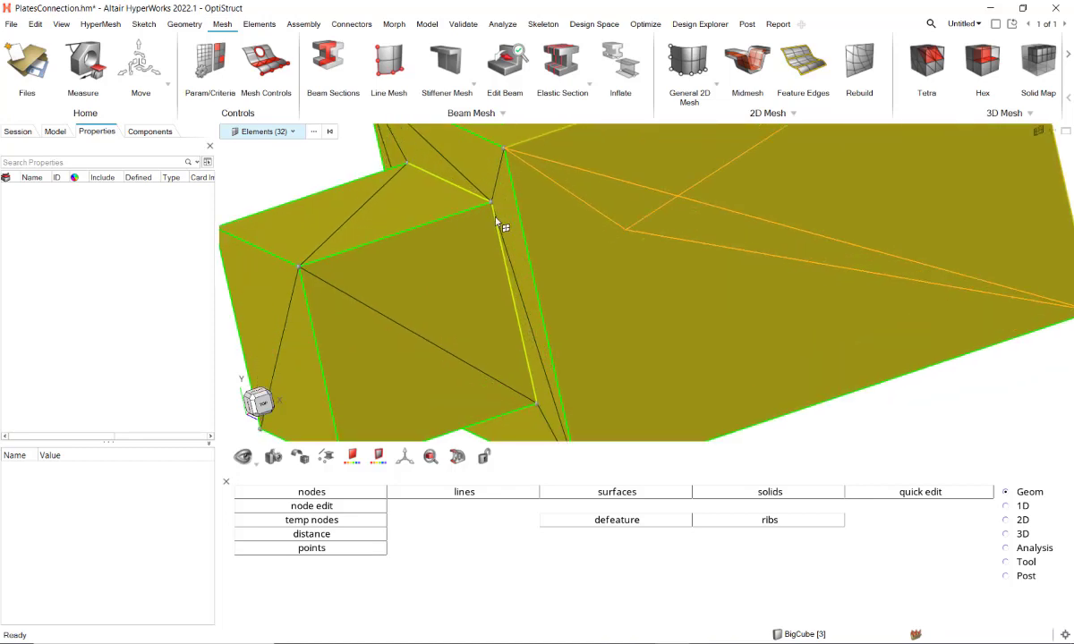
pyautogui.moveTo(495, 217); pyautogui.dragTo(631, 211, button='right')
pyautogui.press('Escape')
# Step: Hide the small cube's component and examine the mesh on the shared interface face of the large cube
pyautogui.press('s')
pyautogui.press('s')
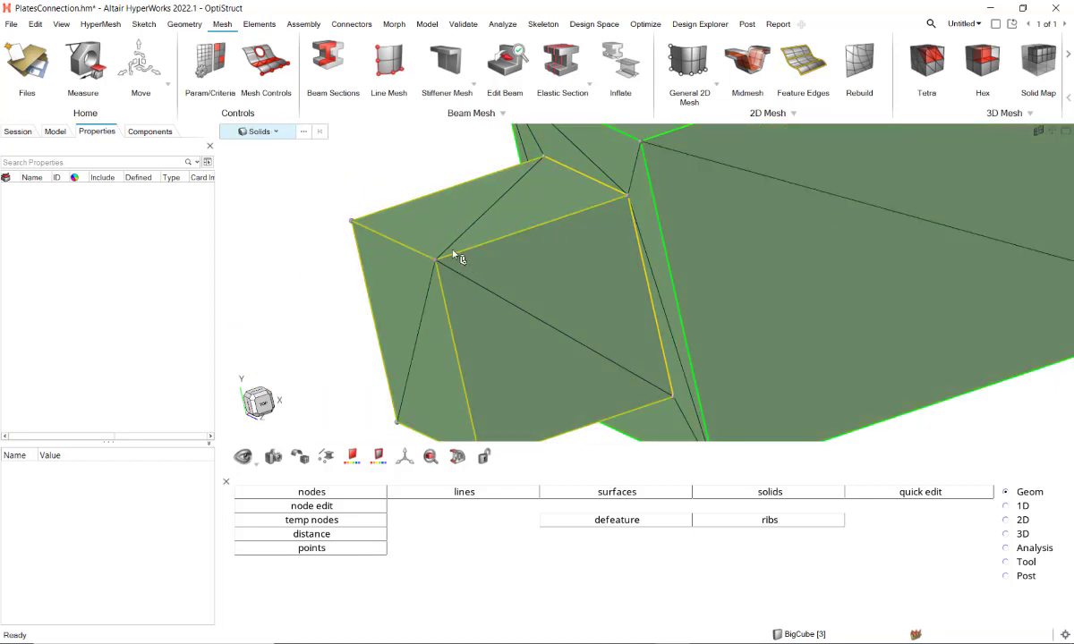
pyautogui.press('c')
pyautogui.click(461, 259)
pyautogui.press('h')
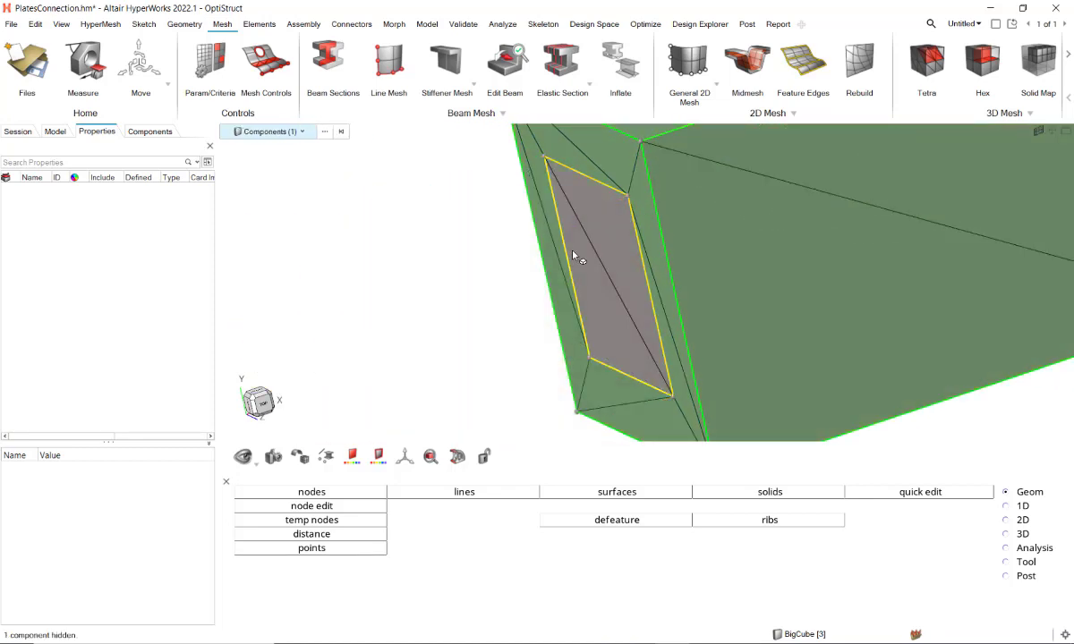
pyautogui.moveTo(573, 251); pyautogui.dragTo(714, 244, button='middle')
pyautogui.scroll(-2, 662, 238)
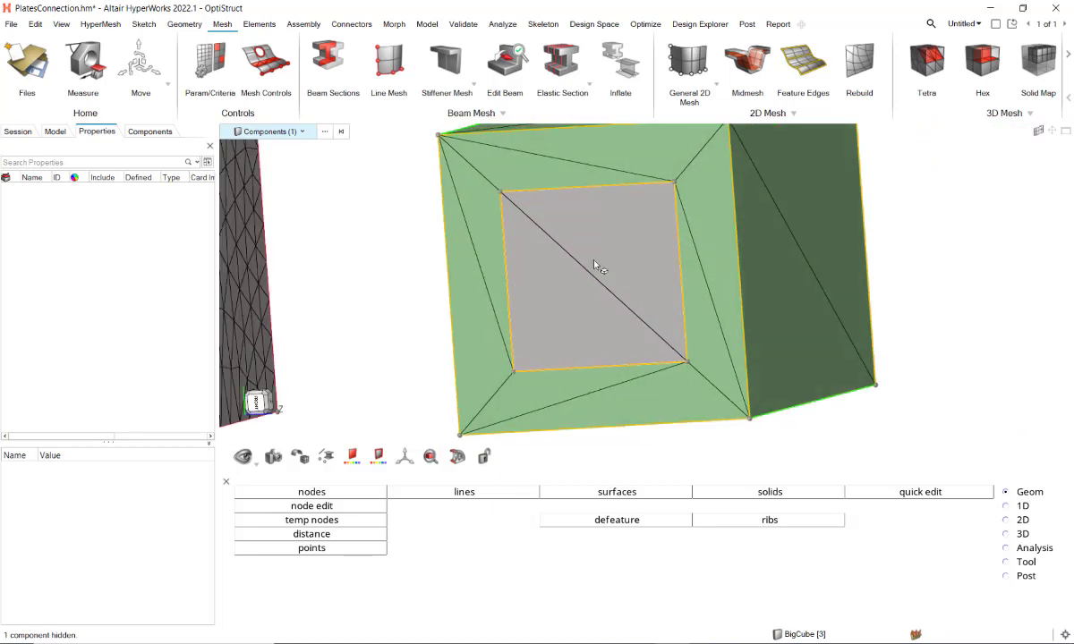
pyautogui.moveTo(565, 257); pyautogui.dragTo(485, 294, button='middle')
pyautogui.scroll(-2, 472, 273)
pyautogui.press('j')
pyautogui.scroll(-2, 407, 258)
# Step: Undo the recent display changes, the tetra mesh and the solid combination of the two cubes
pyautogui.hotkey('ctrl', 'z')
pyautogui.hotkey('ctrl', 'z')
pyautogui.hotkey('ctrl', 'z')
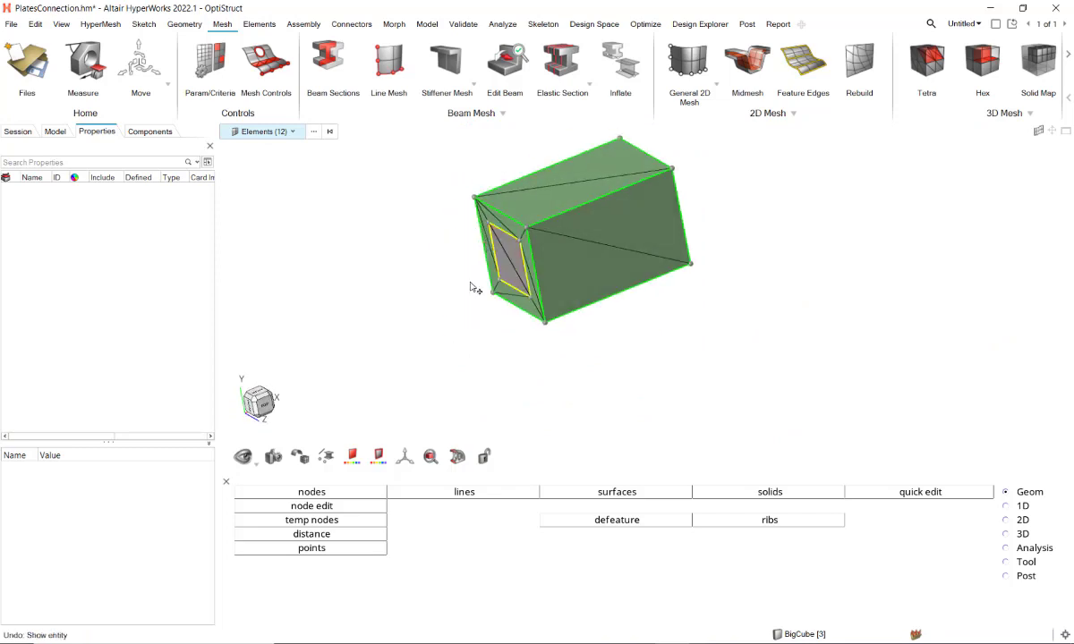
pyautogui.hotkey('ctrl', 'z')
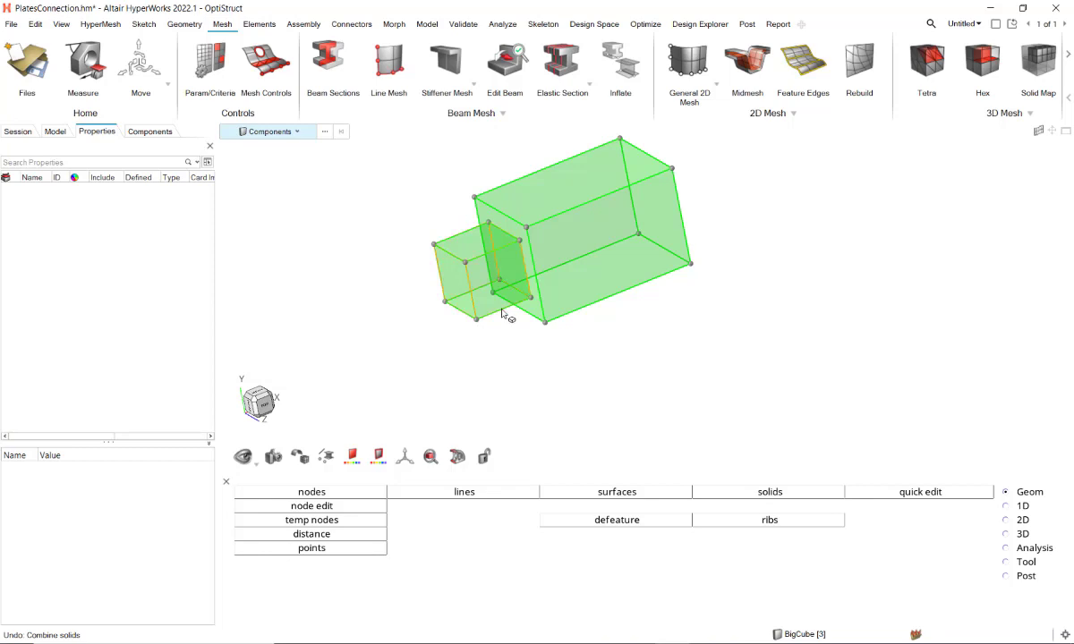
# Step: Tetra mesh only the small cube with an element size of 10
pyautogui.click(914, 73)
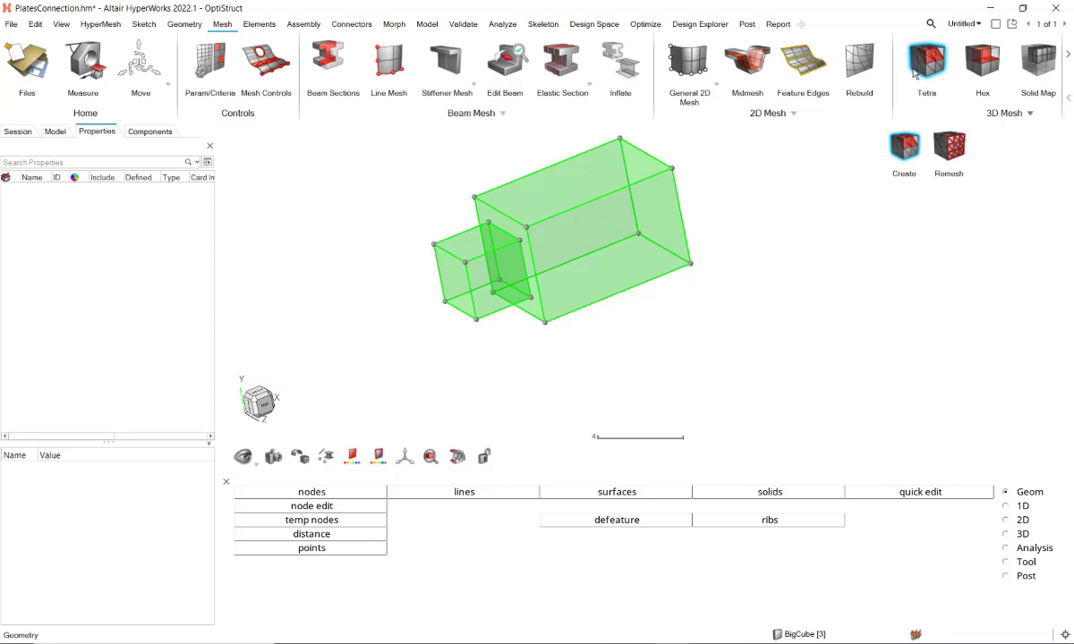
pyautogui.click(443, 268)
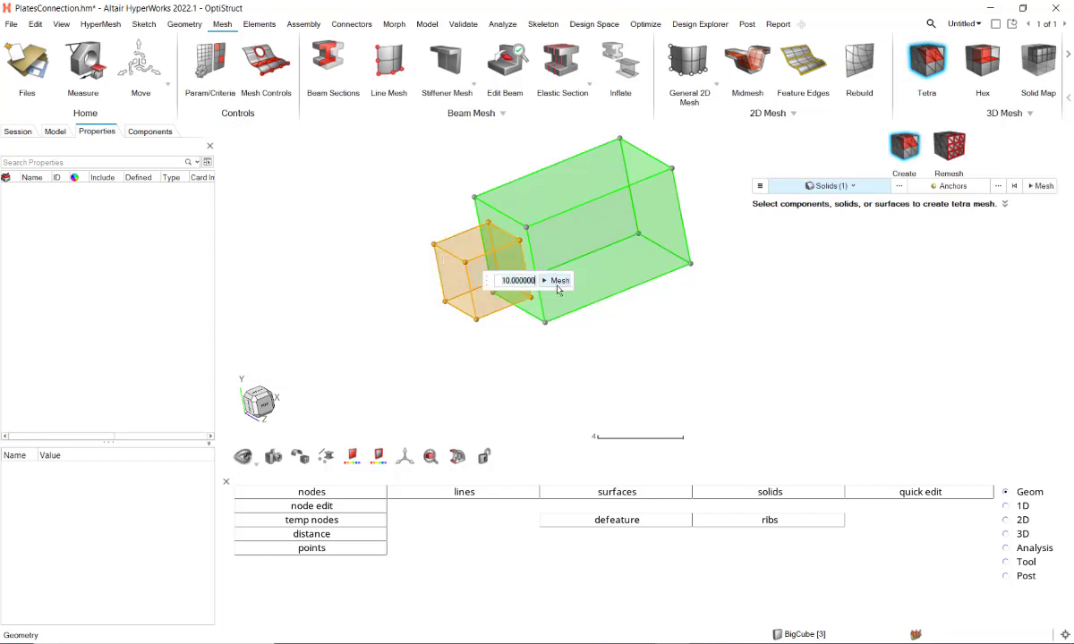
pyautogui.click(558, 283)
pyautogui.press('Escape')
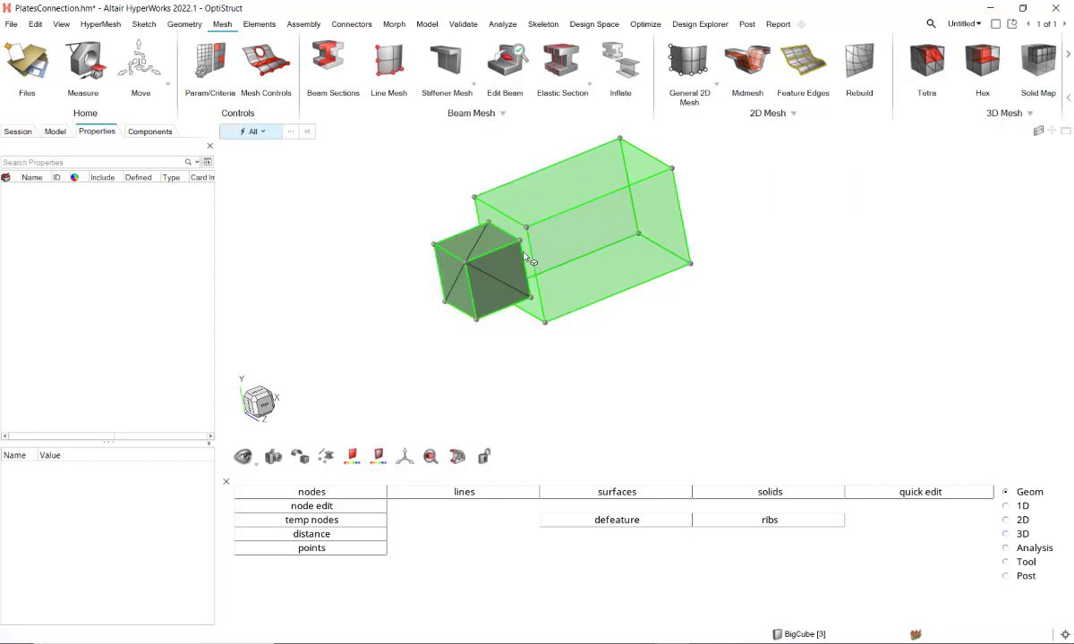
# Step: Start an Imprint and choose the four corner points of the small cube's interface face as sources, selecting them by face
pyautogui.click(177, 24)
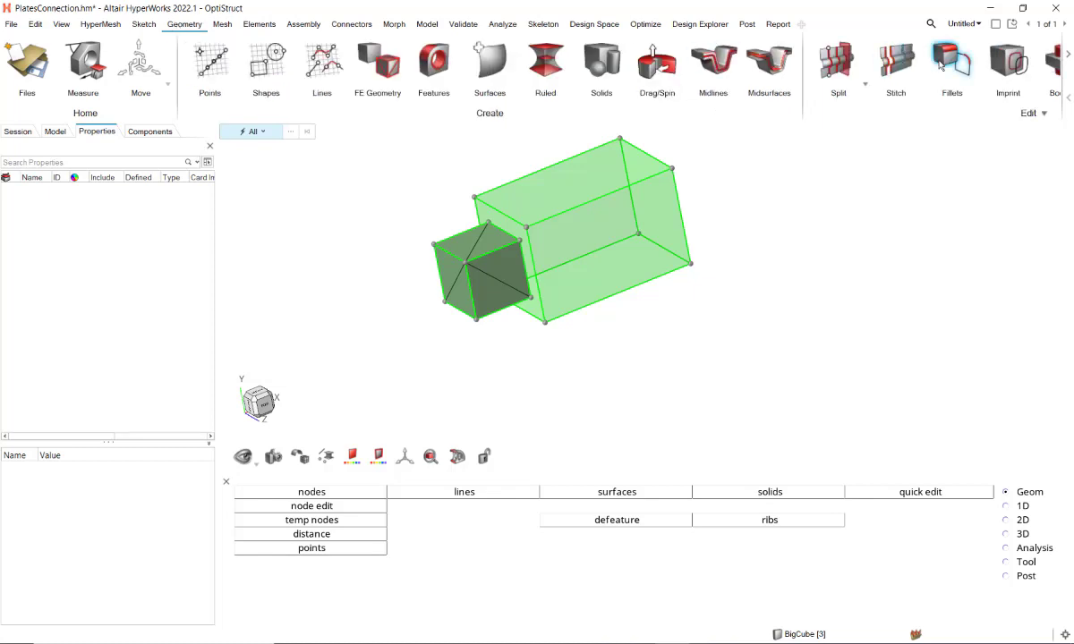
pyautogui.click(1010, 57)
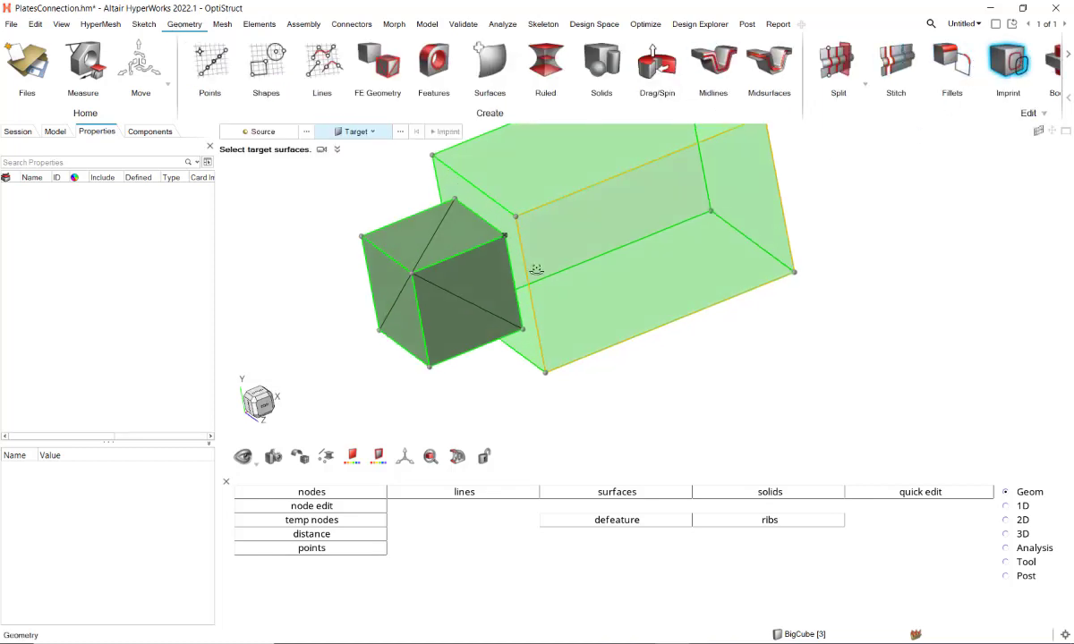
pyautogui.click(261, 133)
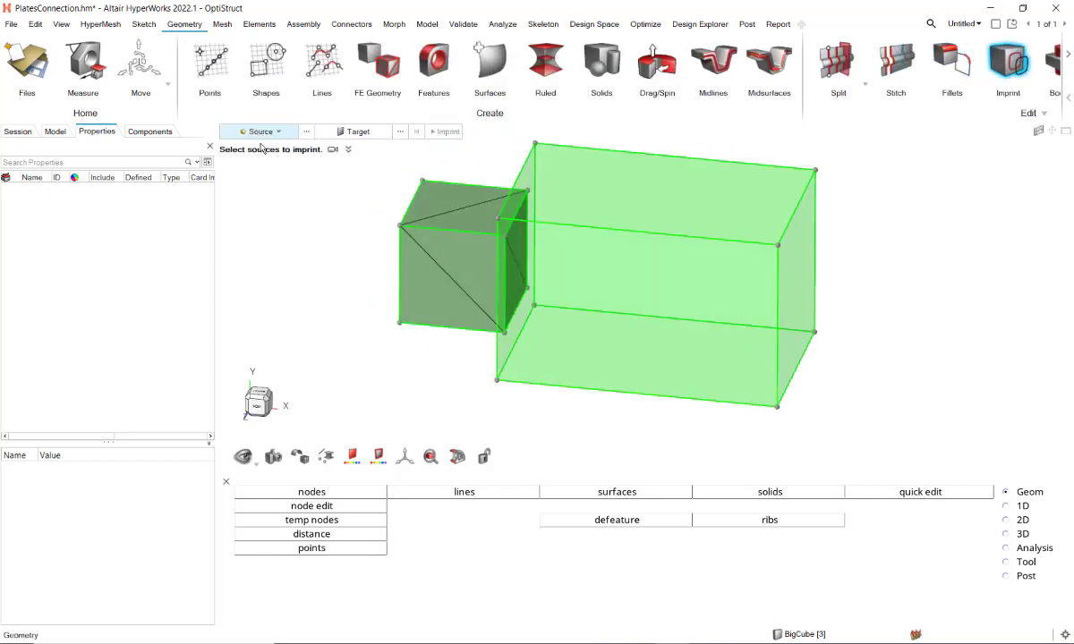
pyautogui.click(306, 132)
pyautogui.click(279, 168)
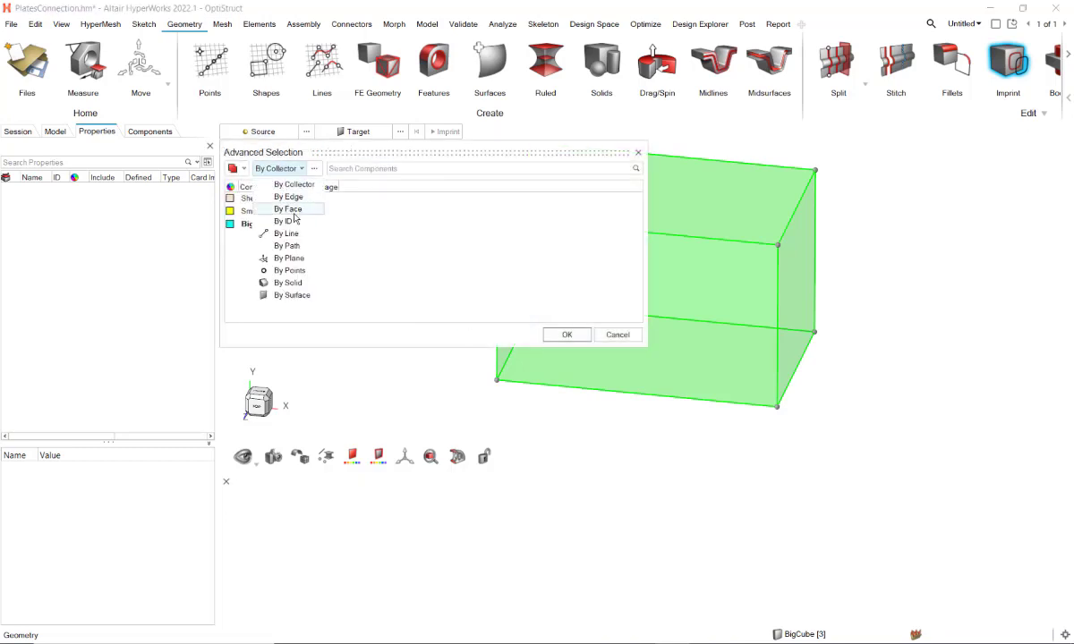
pyautogui.click(297, 211)
pyautogui.moveTo(511, 357); pyautogui.dragTo(487, 439, button='right')
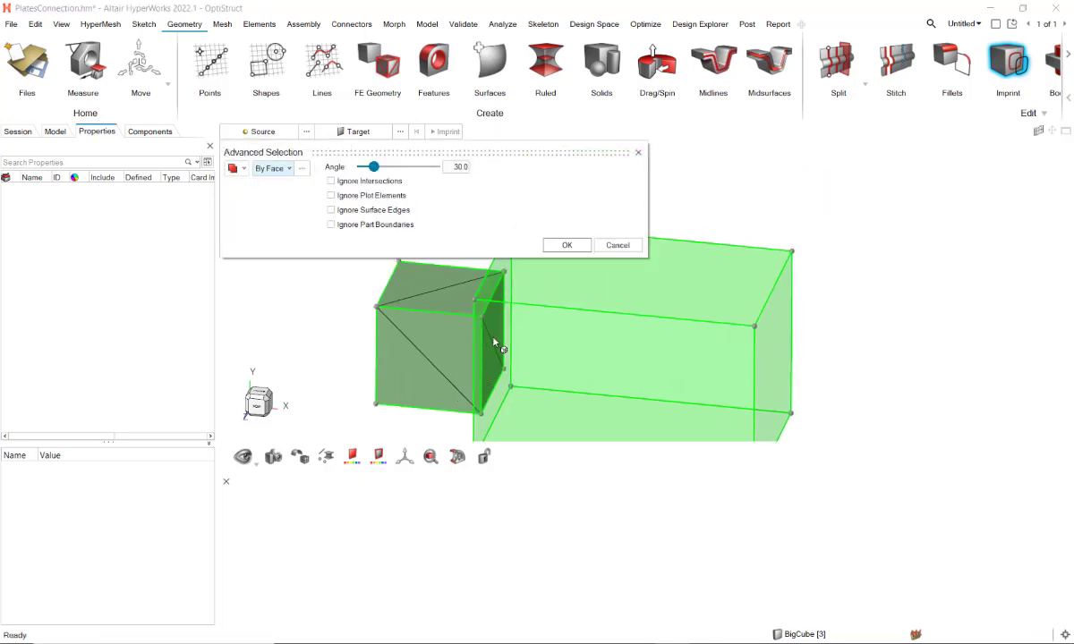
pyautogui.scroll(3, 494, 340)
pyautogui.click(498, 326)
pyautogui.scroll(-3, 492, 328)
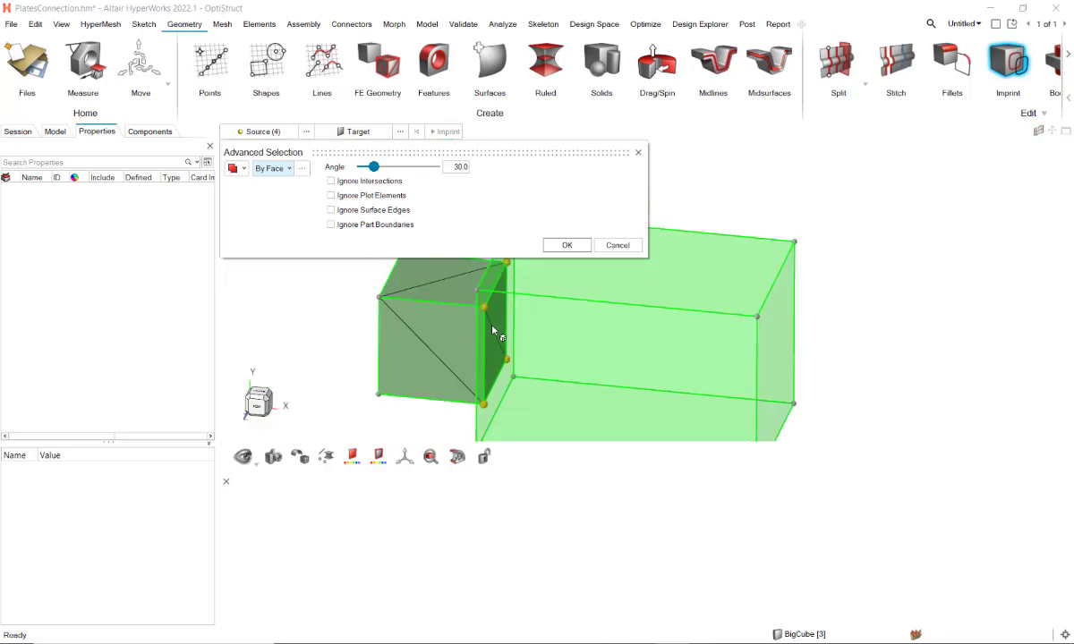
pyautogui.scroll(-3, 493, 327)
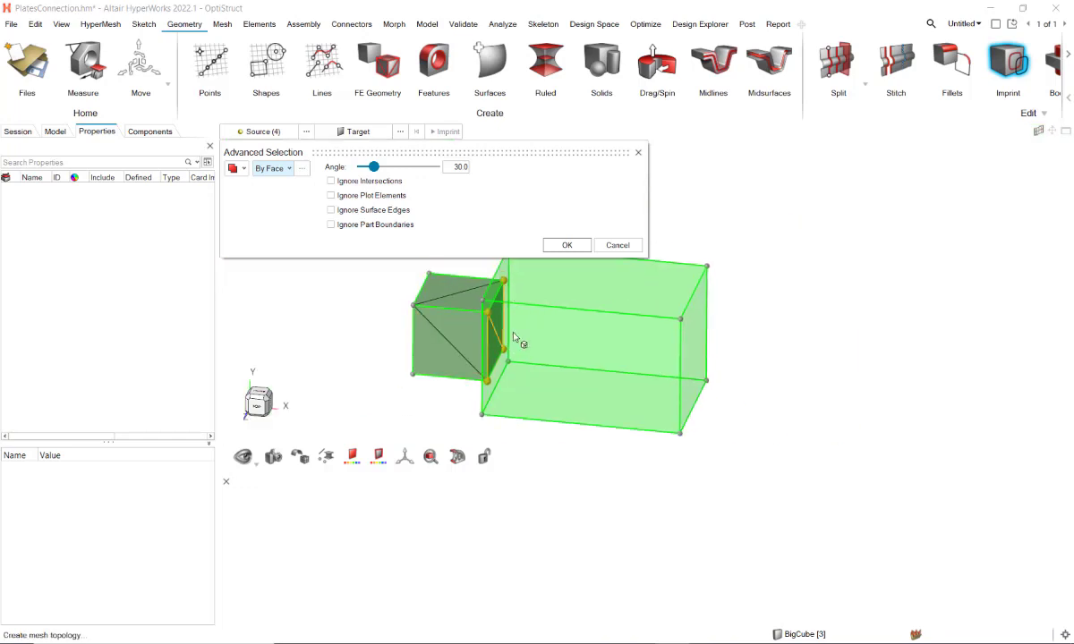
pyautogui.click(567, 244)
# Step: Imprint the selected points onto the large cube's face that adjoins the small cube
pyautogui.click(355, 131)
pyautogui.moveTo(528, 304); pyautogui.dragTo(557, 274, button='middle')
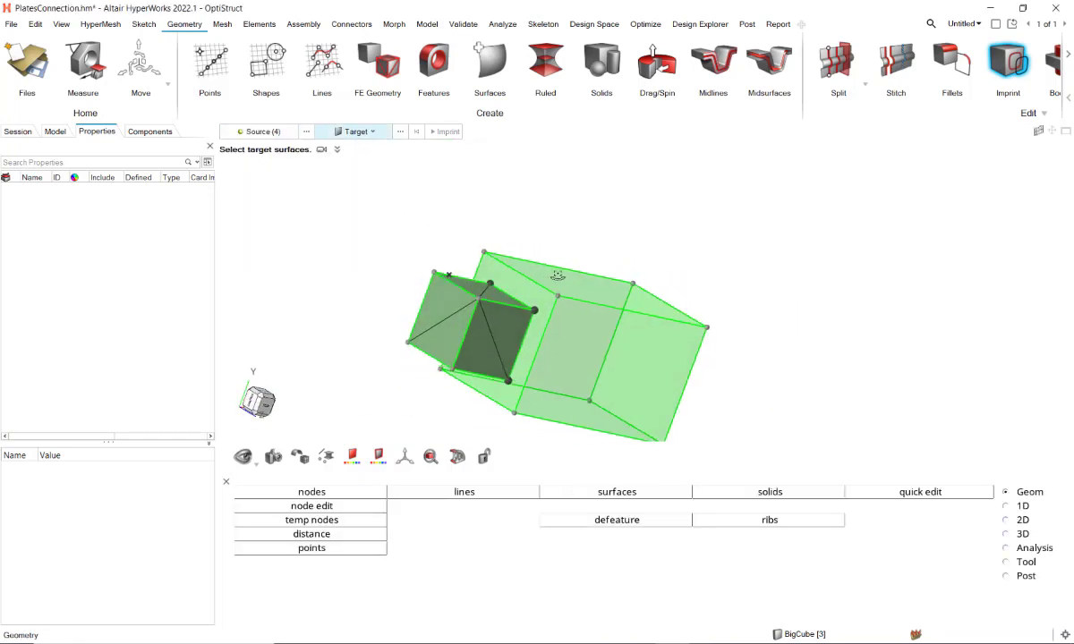
pyautogui.scroll(4, 550, 272)
pyautogui.click(443, 273)
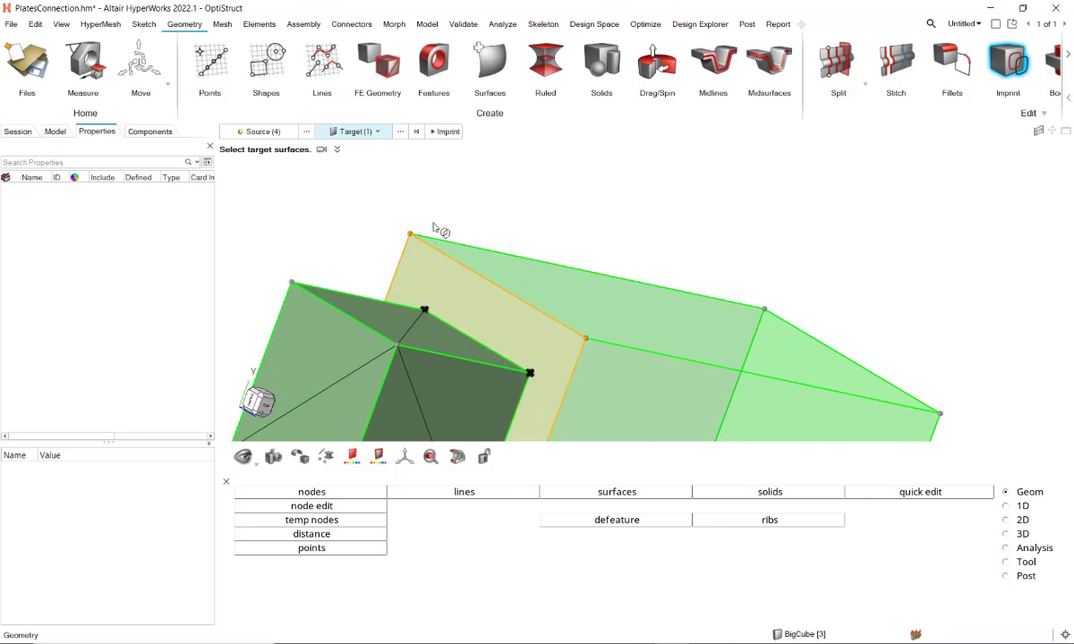
pyautogui.click(450, 137)
pyautogui.scroll(-3, 510, 199)
pyautogui.moveTo(530, 211); pyautogui.dragTo(490, 238, button='middle')
pyautogui.press('Escape')
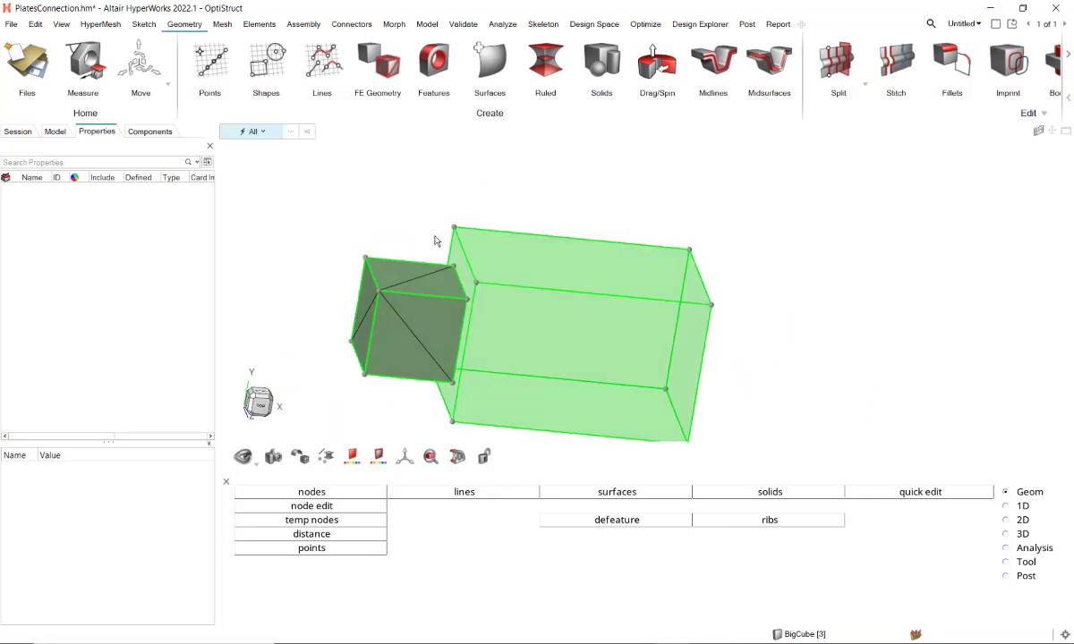
# Step: Hide the small cube's component and examine the imprinted points on the large cube's interface face
pyautogui.press('c')
pyautogui.click(389, 294)
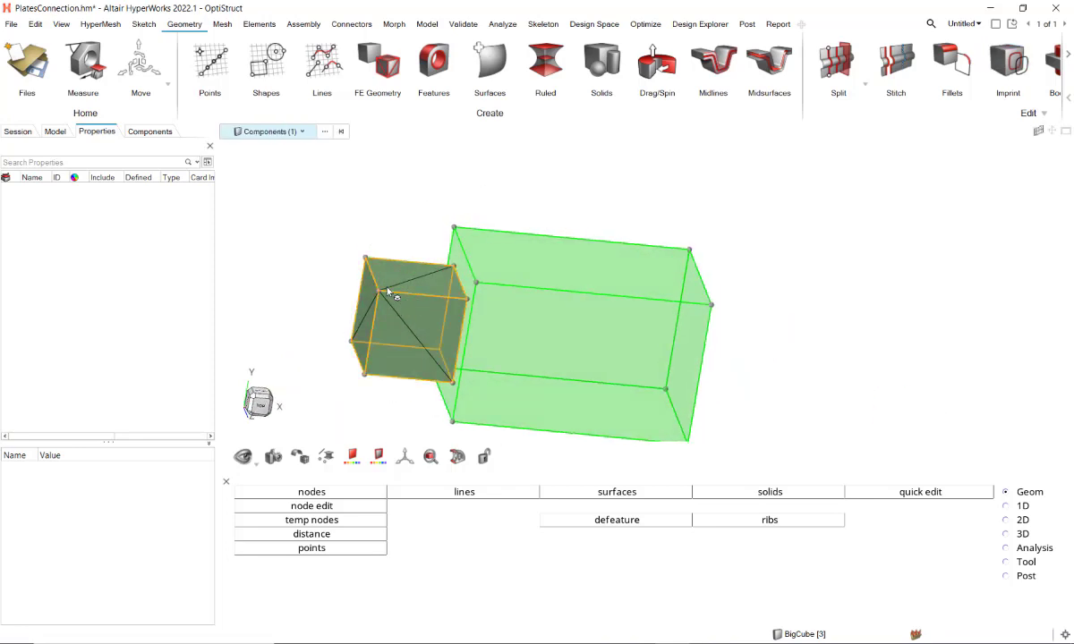
pyautogui.press('h')
pyautogui.moveTo(446, 324); pyautogui.dragTo(488, 323, button='middle')
pyautogui.scroll(3, 464, 279)
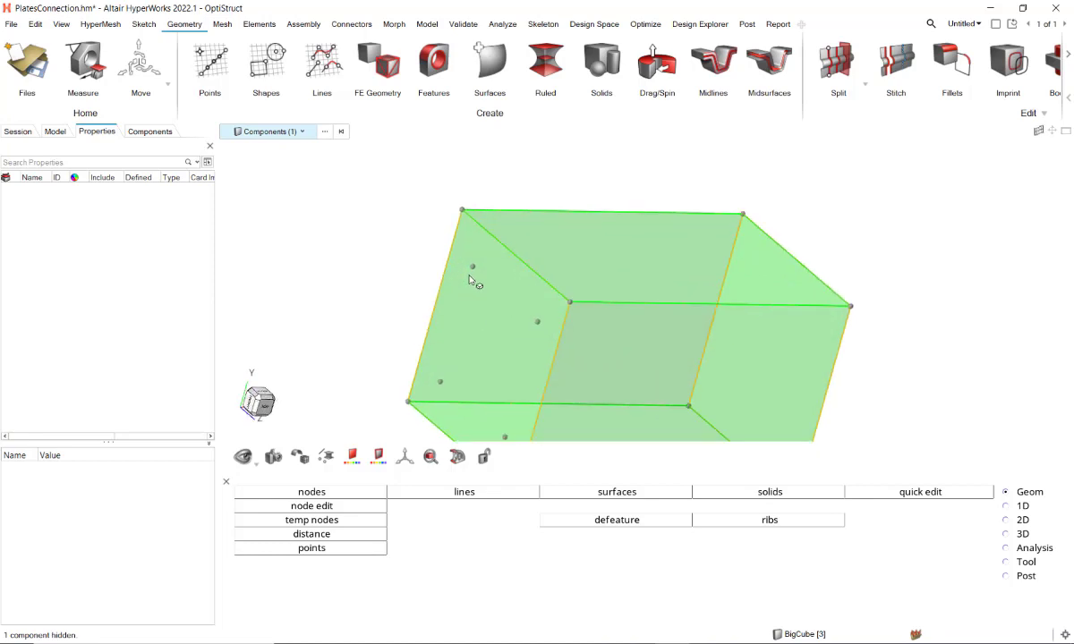
pyautogui.moveTo(533, 347); pyautogui.dragTo(525, 238, button='right')
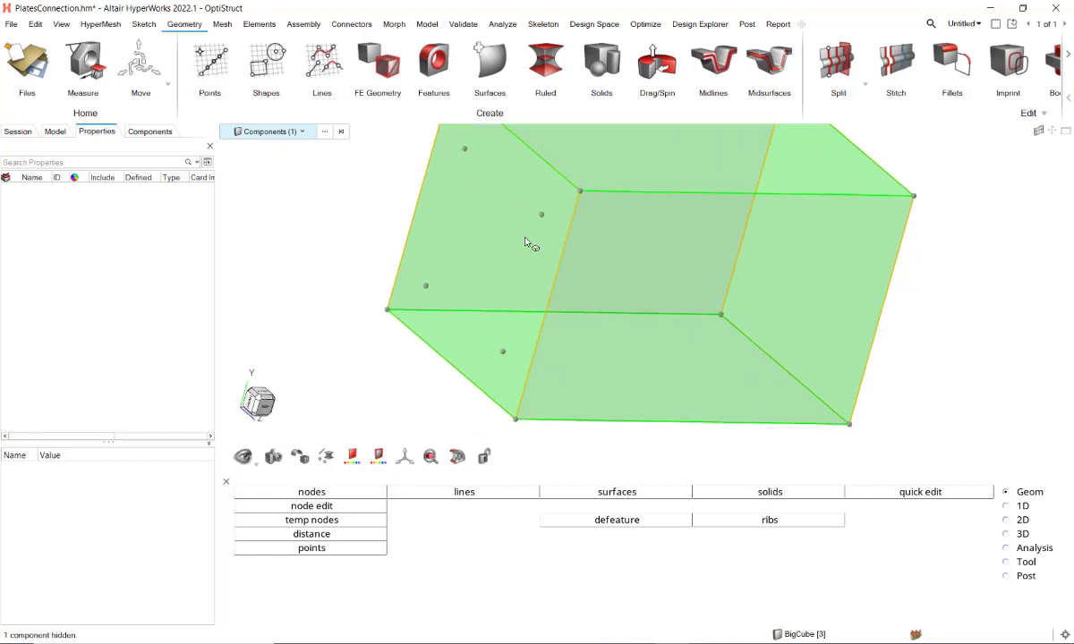
# Step: Create a 2D mesh on all six surfaces of the large cube with an element size of 10
pyautogui.click(222, 24)
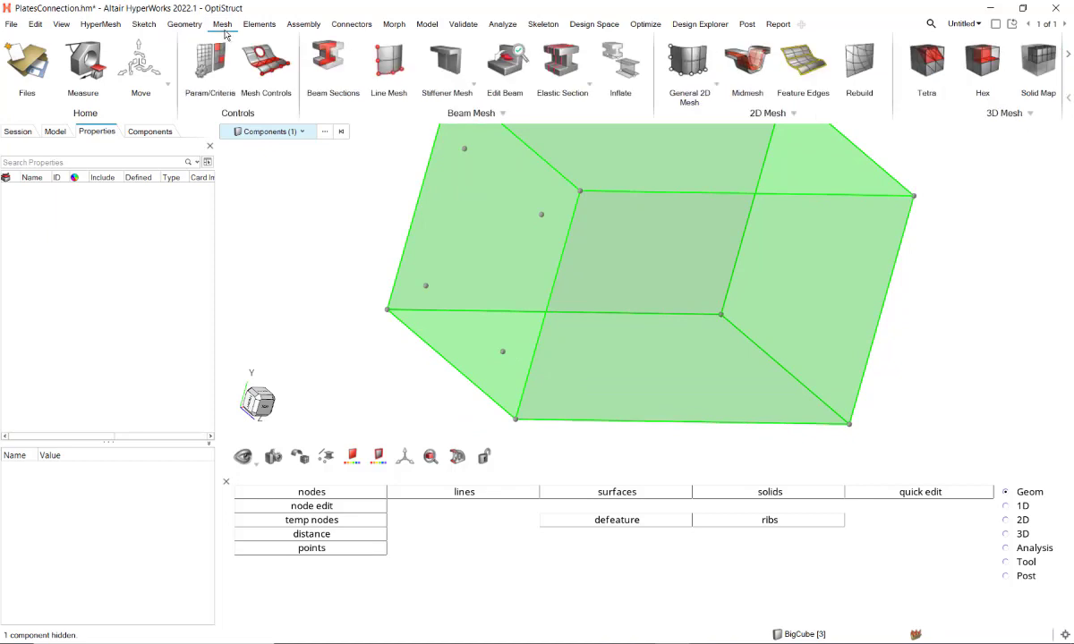
pyautogui.click(688, 70)
pyautogui.scroll(-5, 494, 208)
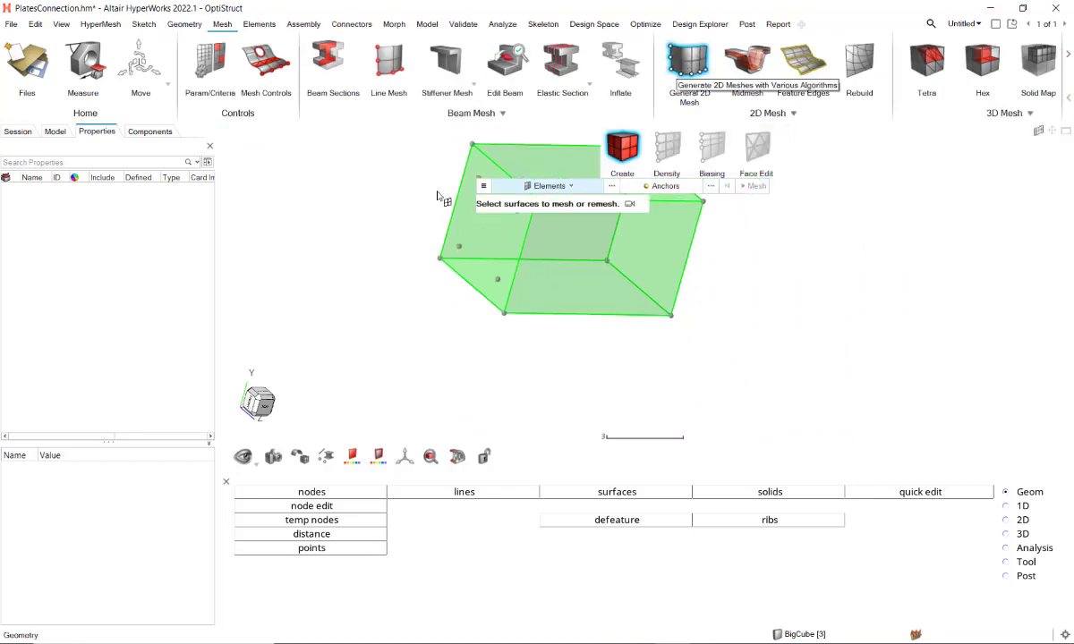
pyautogui.moveTo(385, 146); pyautogui.dragTo(431, 180, button='right')
pyautogui.moveTo(426, 177); pyautogui.dragTo(660, 361)
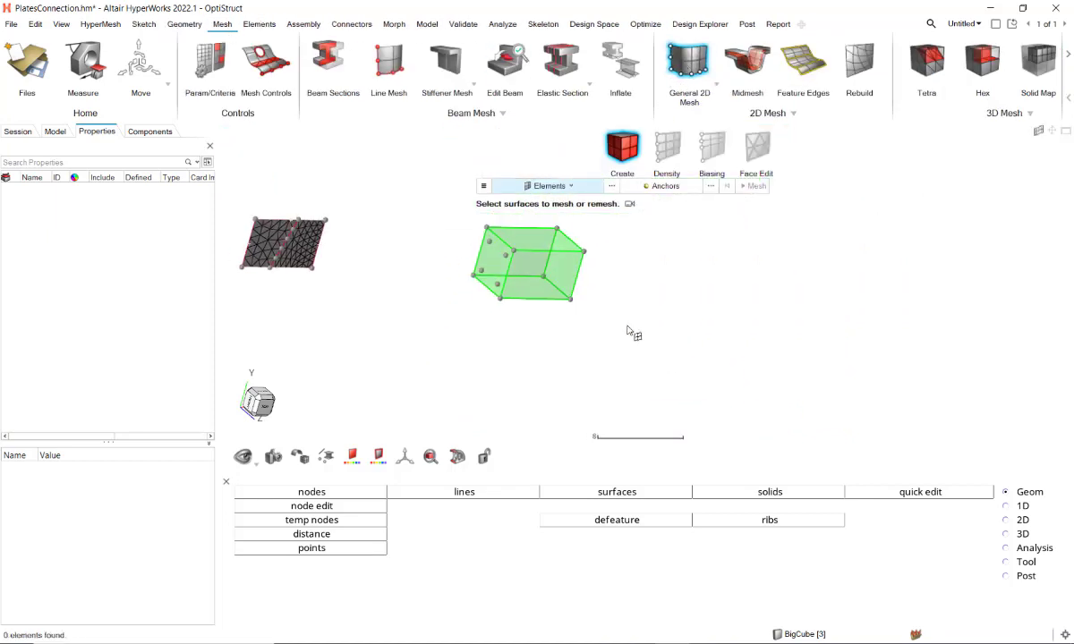
pyautogui.click(542, 186)
pyautogui.click(525, 224)
pyautogui.moveTo(420, 208); pyautogui.dragTo(501, 238)
pyautogui.click(534, 187)
pyautogui.click(525, 200)
pyautogui.moveTo(438, 201); pyautogui.dragTo(614, 324)
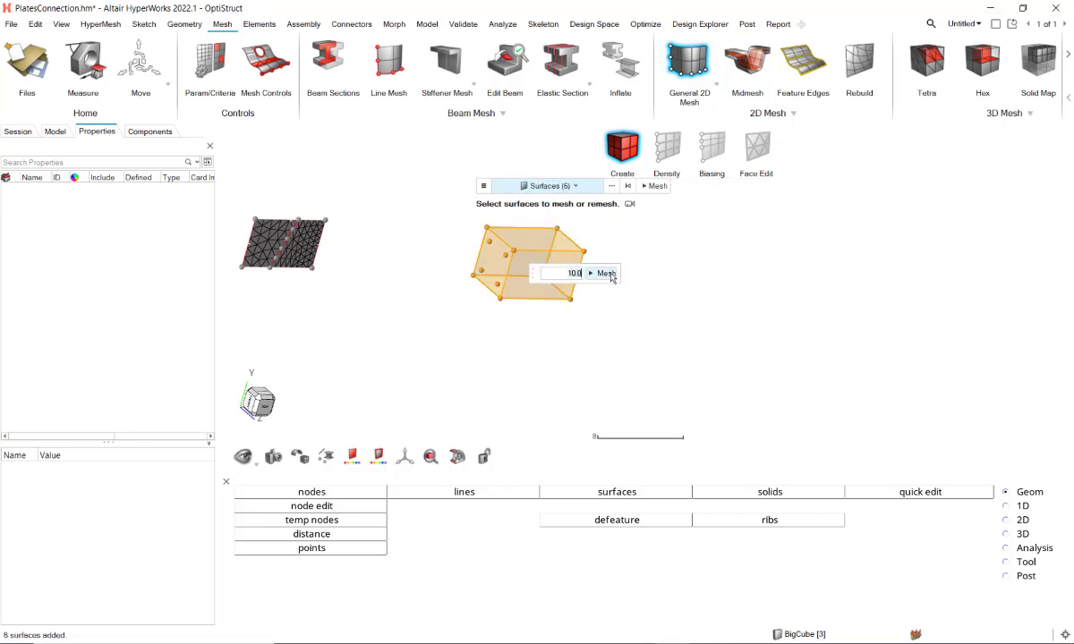
pyautogui.click(607, 273)
pyautogui.scroll(6, 474, 235)
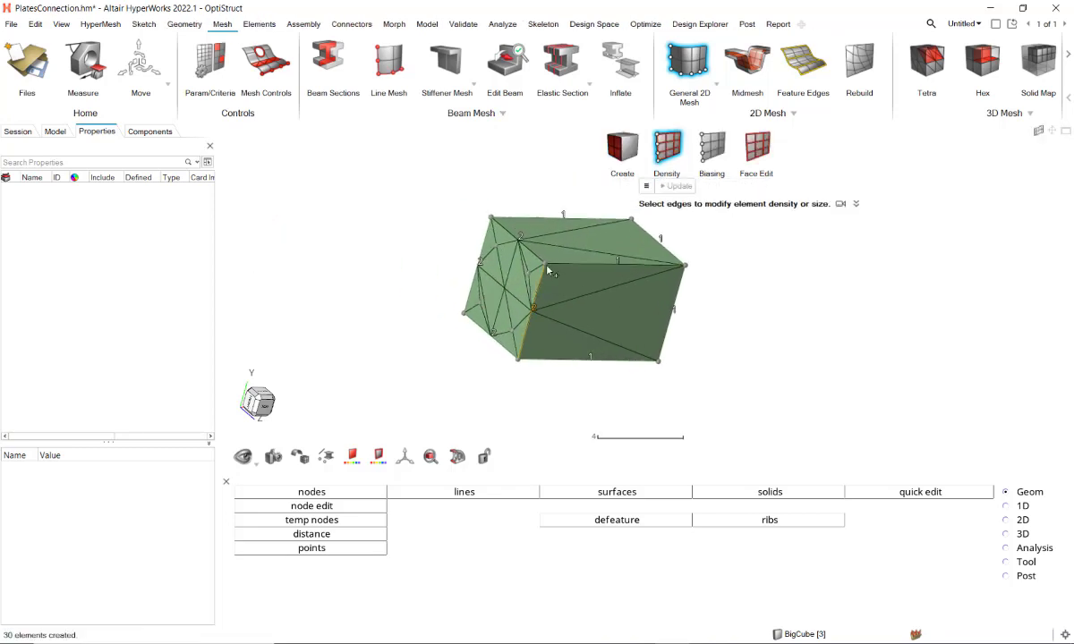
# Step: Tetra mesh the large cube's component with an element size of 10
pyautogui.click(926, 63)
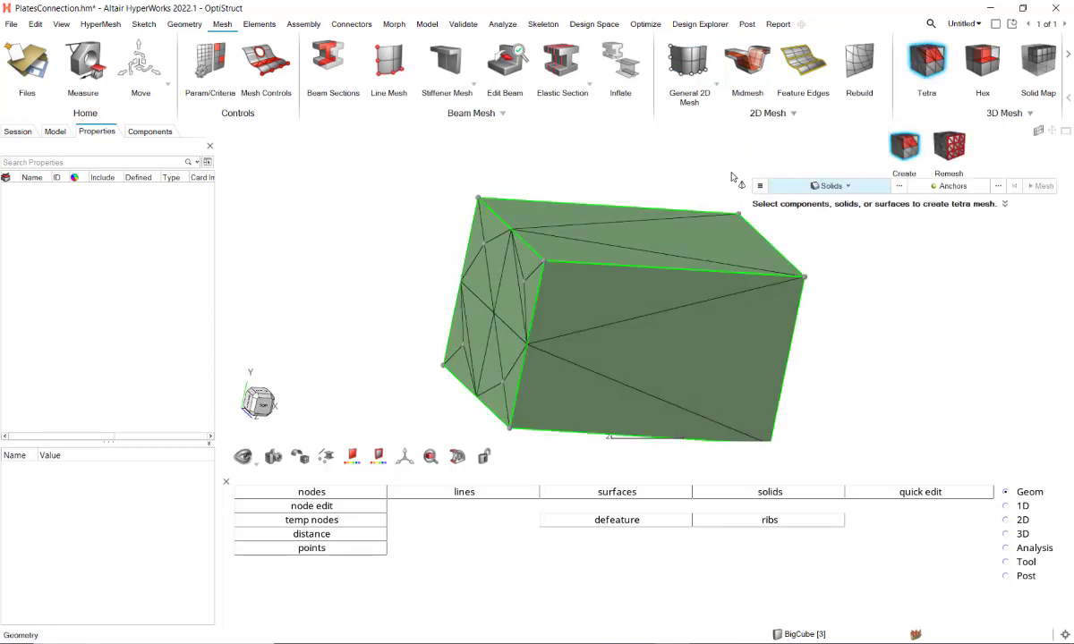
pyautogui.click(618, 264)
pyautogui.click(855, 186)
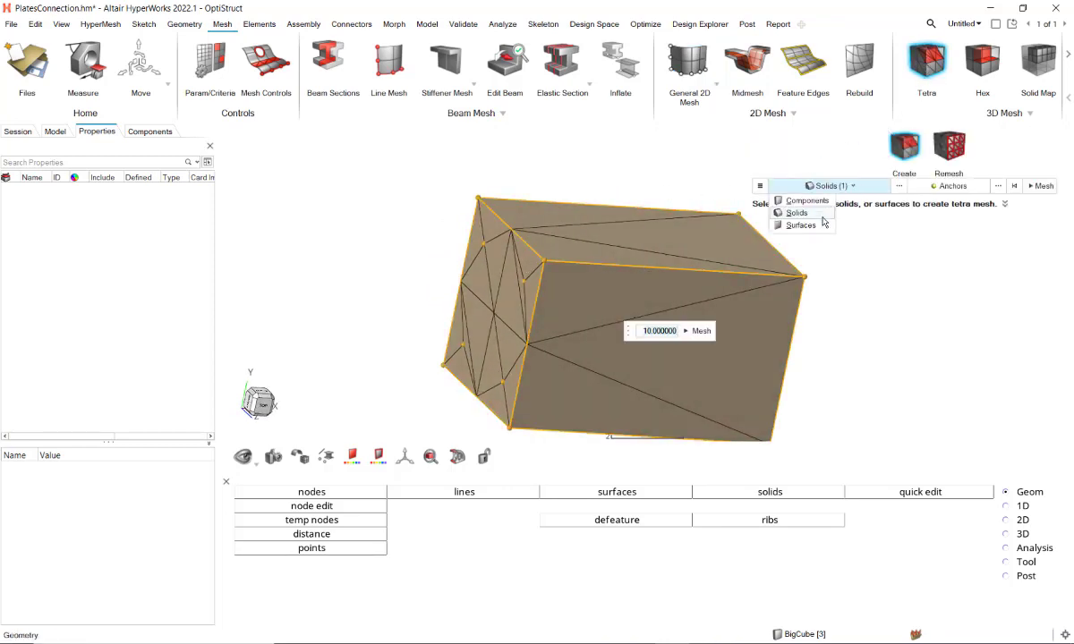
pyautogui.click(787, 199)
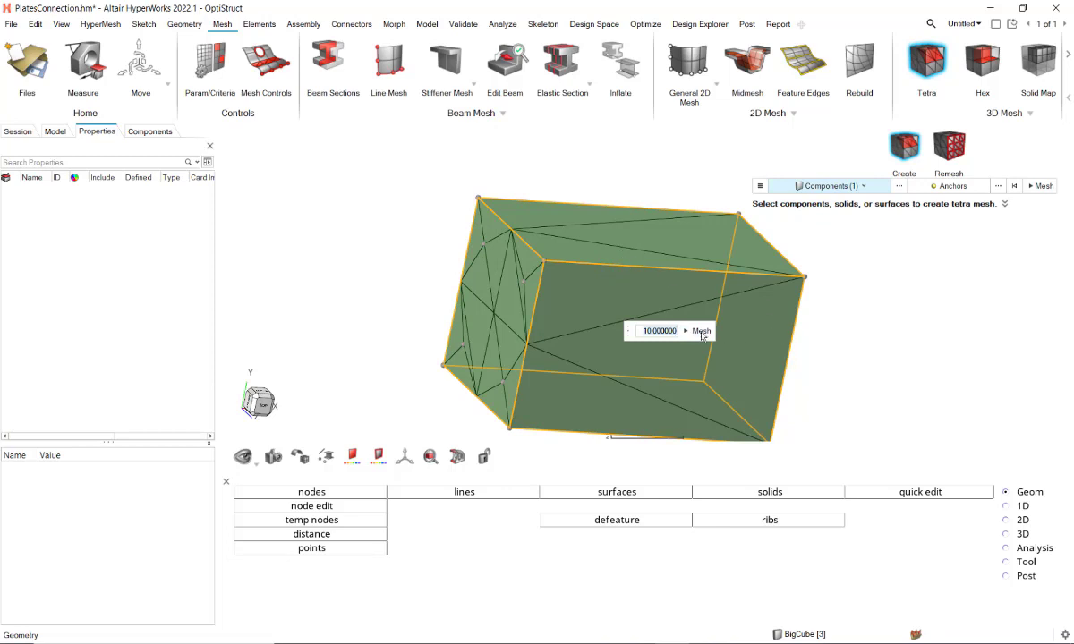
pyautogui.click(702, 332)
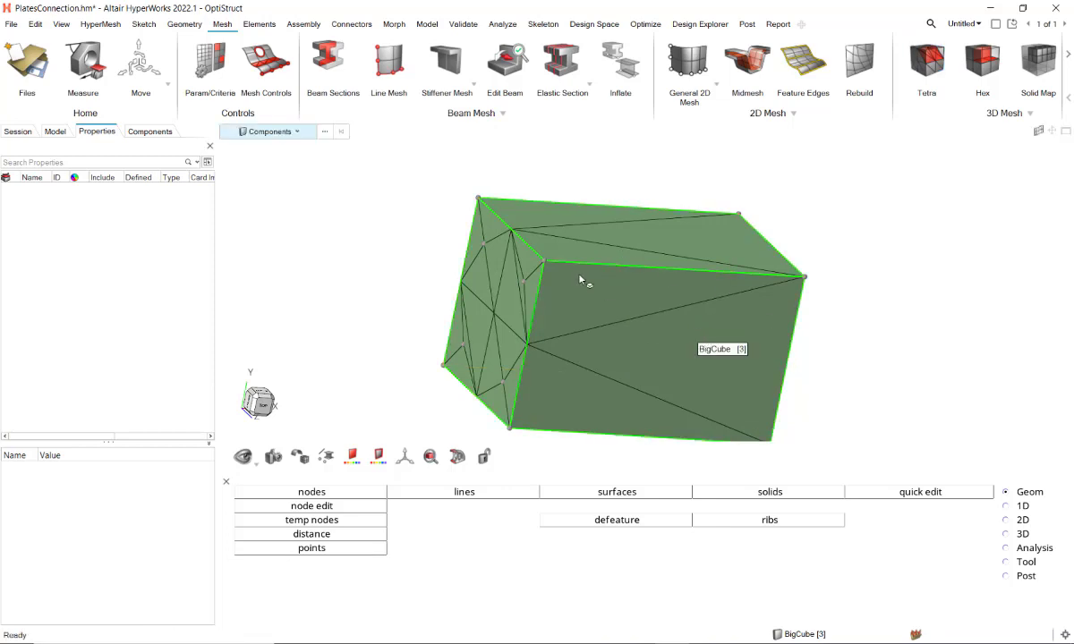
# Step: Hide one element on the large cube's long side face to look inside the mesh
pyautogui.press('space')
pyautogui.moveTo(564, 220); pyautogui.dragTo(542, 241, button='middle')
pyautogui.press('space')
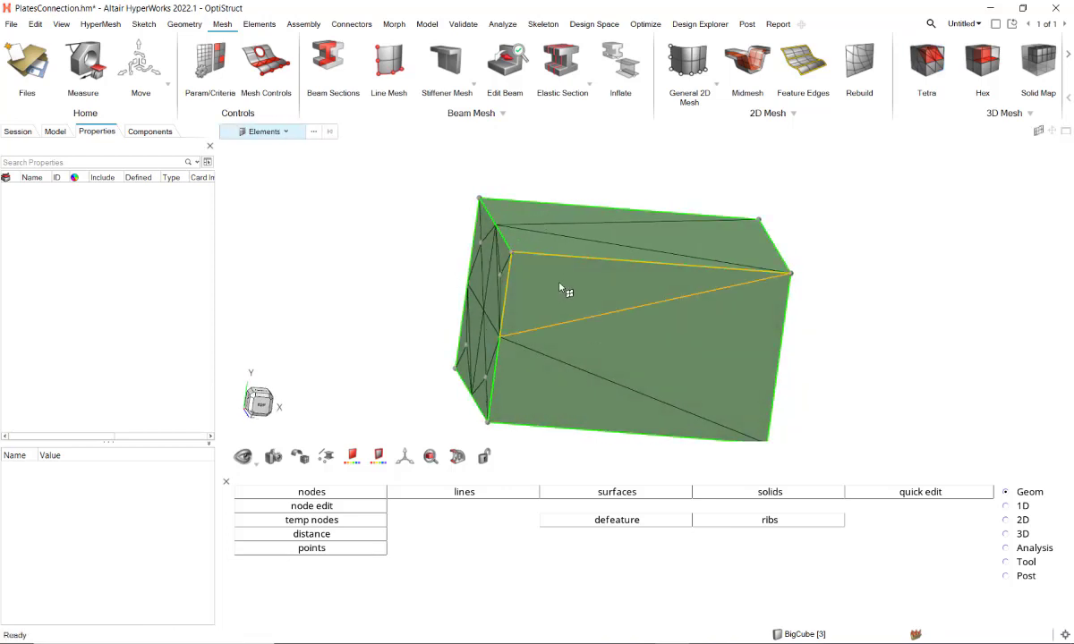
pyautogui.click(564, 289)
pyautogui.press('h')
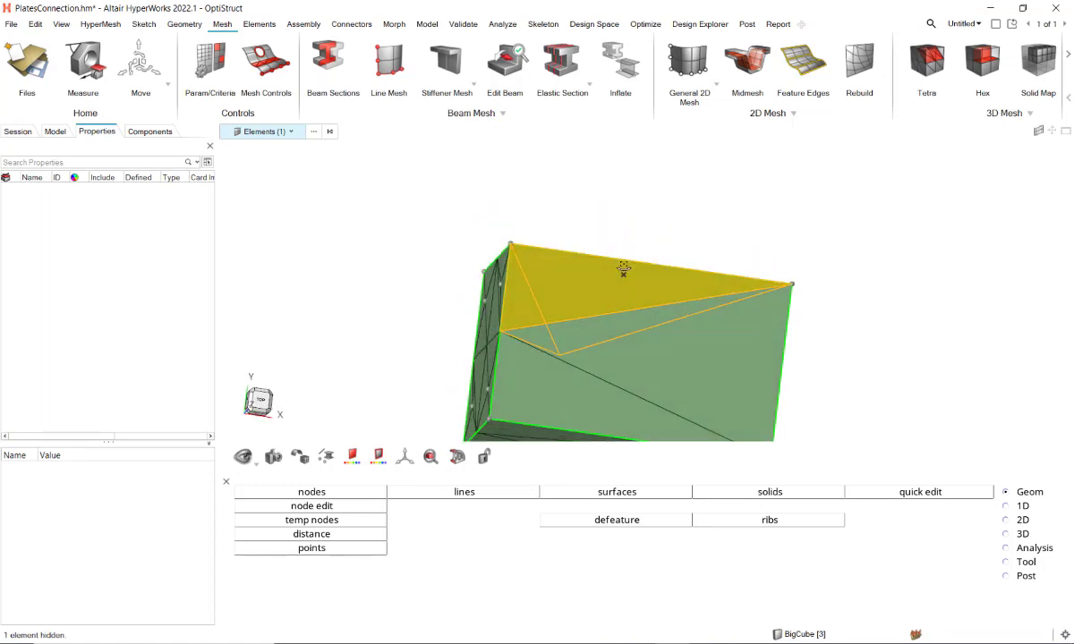
pyautogui.moveTo(623, 268); pyautogui.dragTo(592, 283, button='middle')
# Step: Hide a group of the large cube's elements and examine the remaining mesh from the interface end
pyautogui.keyDown('shift'); pyautogui.moveTo(428, 210); pyautogui.dragTo(630, 377); pyautogui.keyUp('shift')
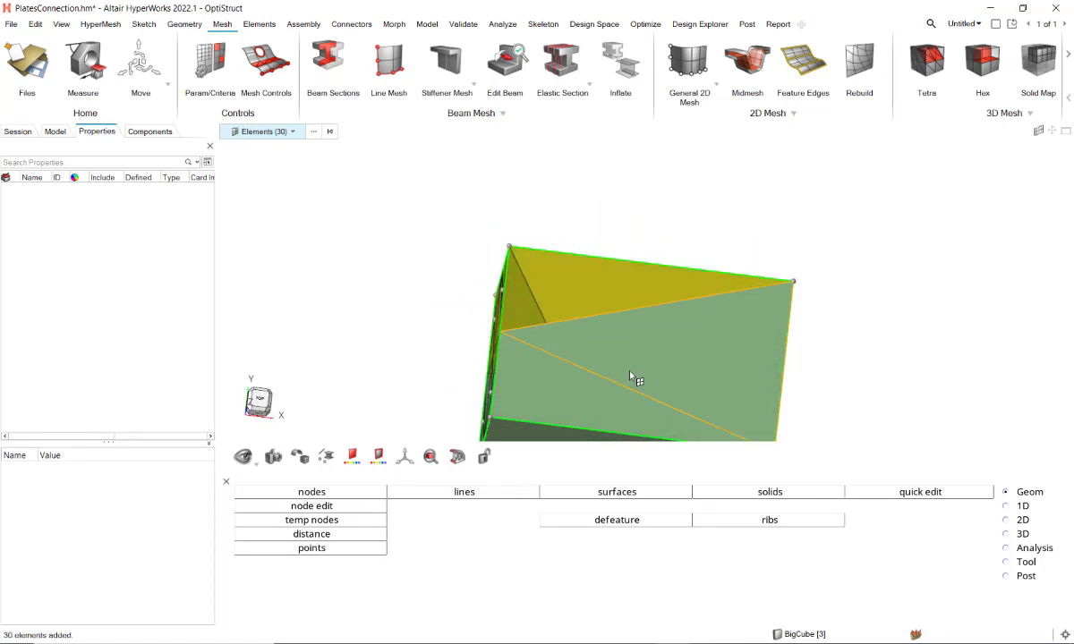
pyautogui.press('h')
pyautogui.moveTo(556, 325); pyautogui.dragTo(684, 360, button='middle')
pyautogui.scroll(3, 547, 274)
pyautogui.moveTo(540, 276)
pyautogui.mouseDown(button='middle')
pyautogui.moveTo(578, 273)
pyautogui.moveTo(533, 271)
pyautogui.mouseUp(button='middle')
pyautogui.scroll(-3, 657, 314)
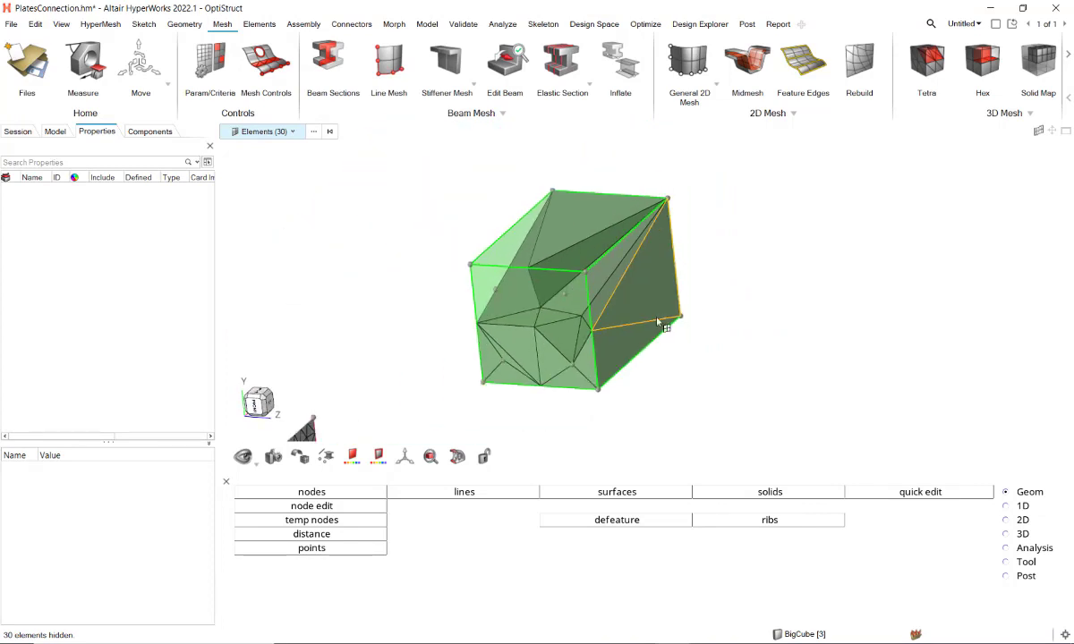
pyautogui.moveTo(656, 318); pyautogui.dragTo(591, 327, button='middle')
# Step: Show all elements again and extend a selection from one large-cube element to its attached elements to check connectivity
pyautogui.press('Escape')
pyautogui.press('a')
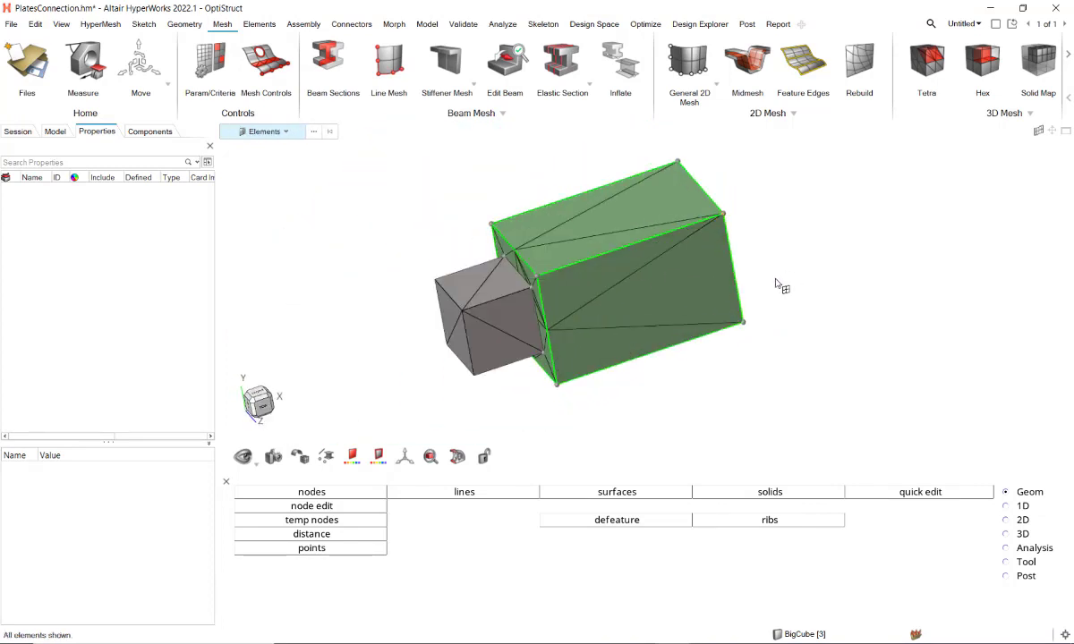
pyautogui.click(725, 300)
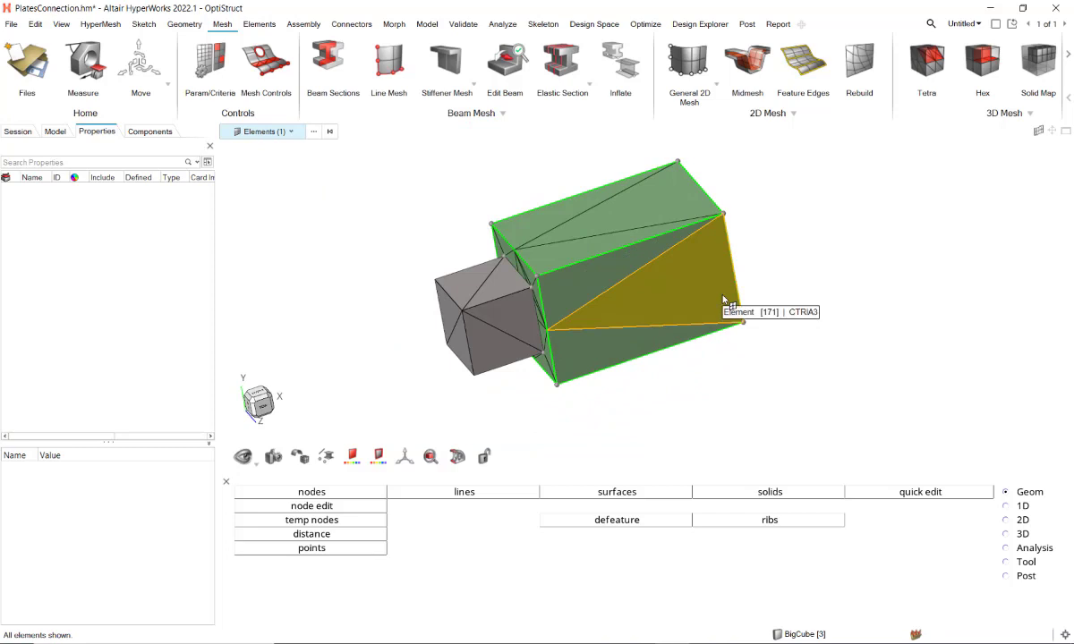
pyautogui.doubleClick(725, 300)
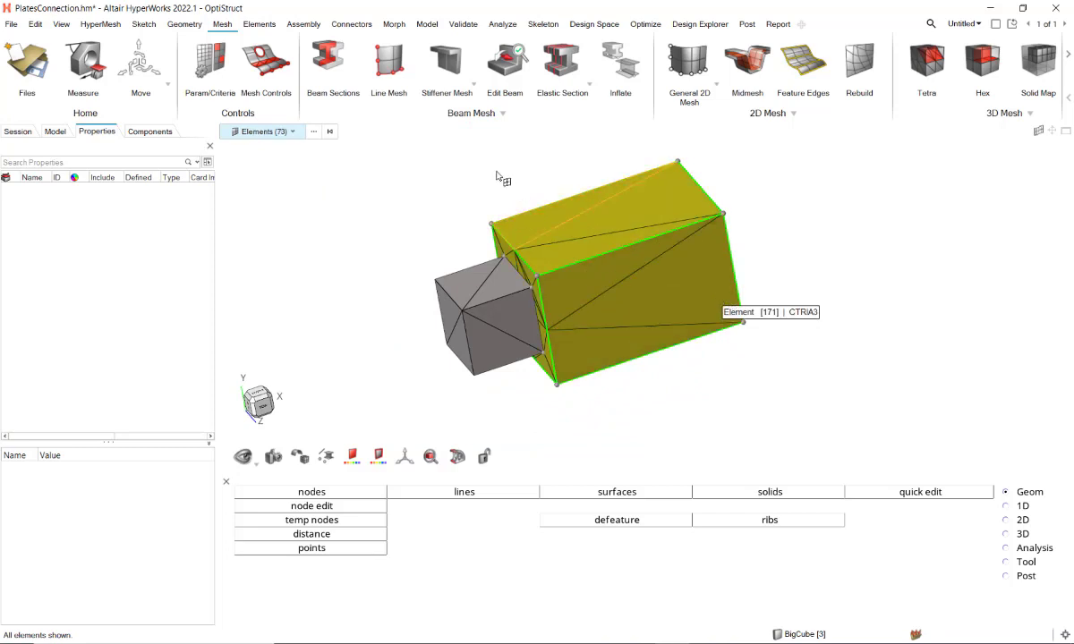
# Step: Check free edges on both cube components and equivalence their coincident interface nodes with a tolerance of 0.010
pyautogui.click(461, 24)
pyautogui.click(437, 62)
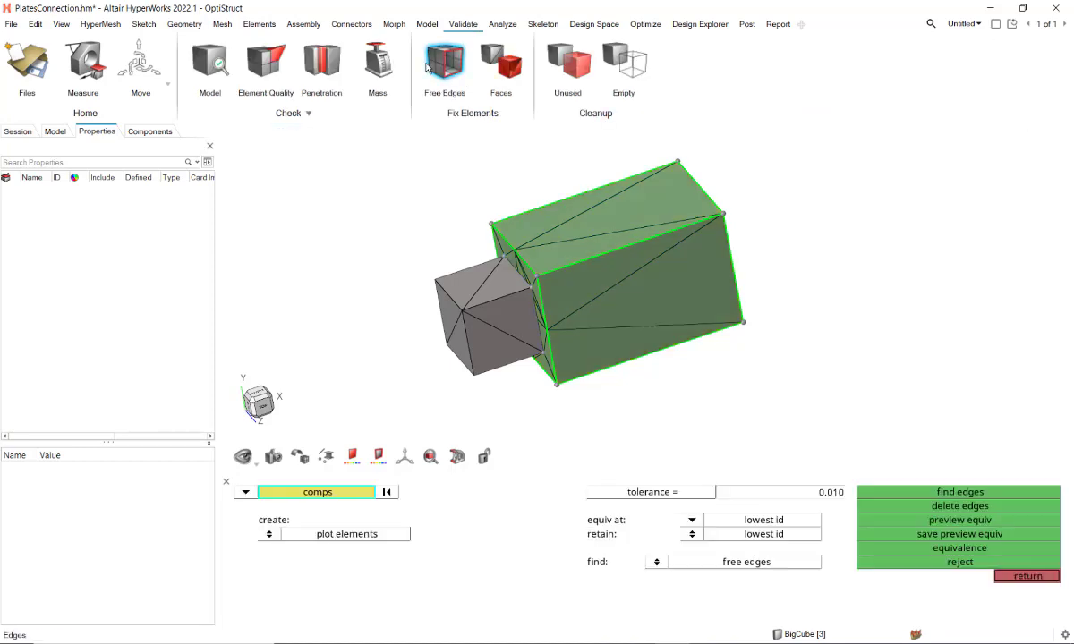
pyautogui.click(452, 305)
pyautogui.click(580, 264)
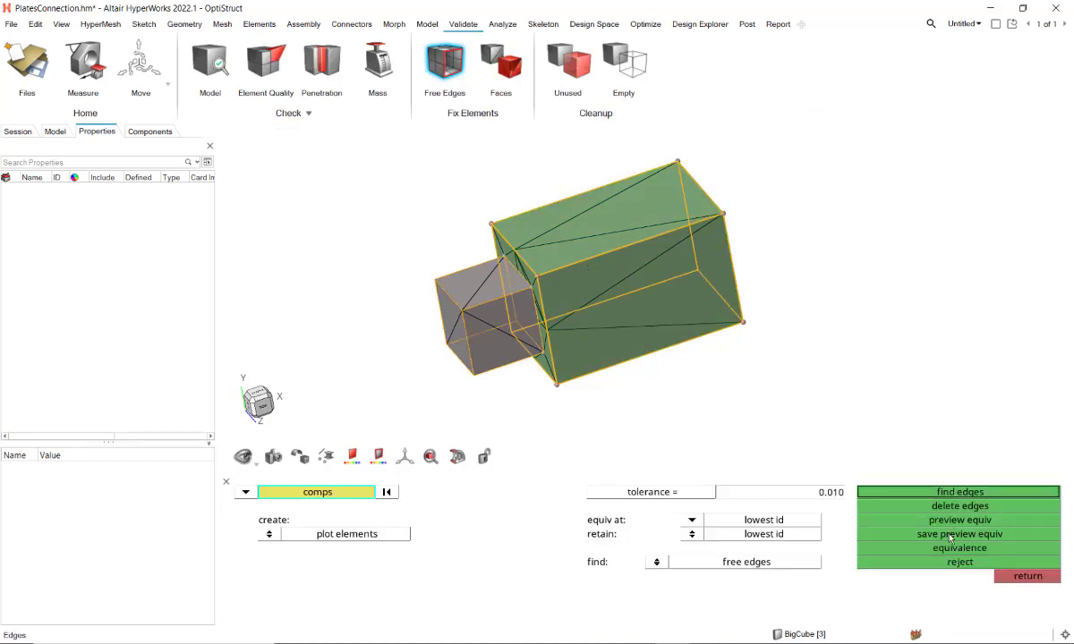
pyautogui.scroll(5, 528, 259)
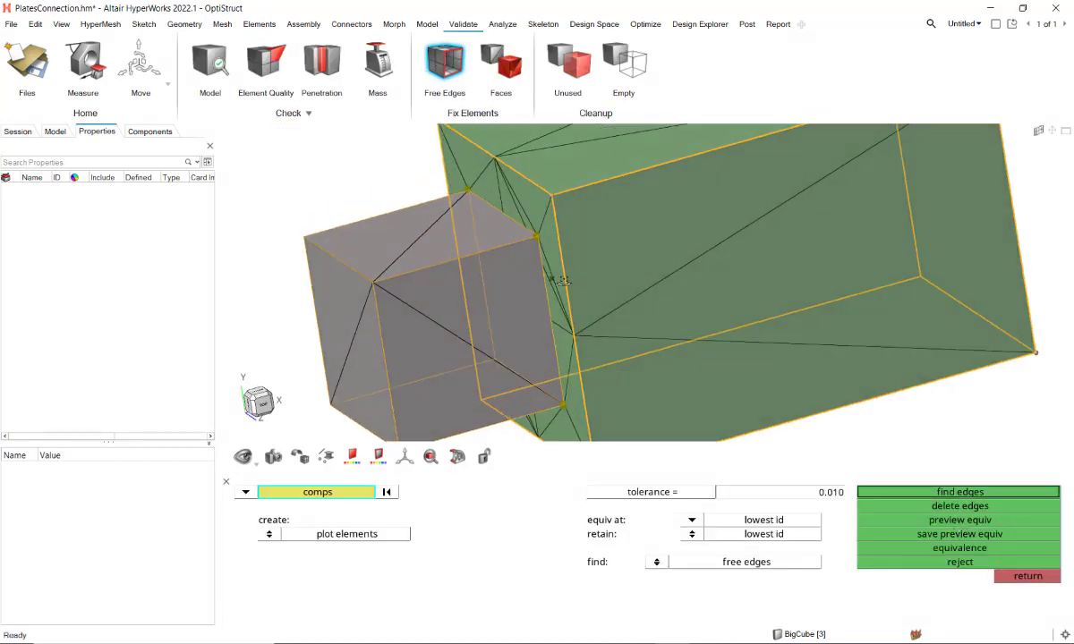
pyautogui.click(981, 549)
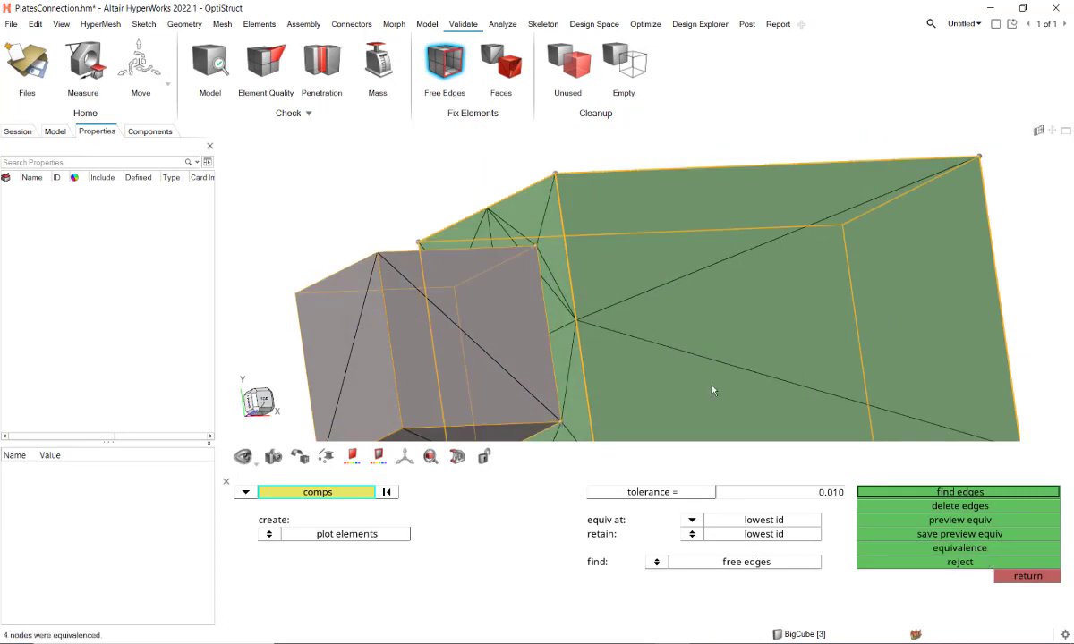
pyautogui.press('Escape')
# Step: Recheck the connection between the cubes by selecting a large-cube element and repeatedly expanding to attached elements
pyautogui.scroll(-5, 732, 312)
pyautogui.press('e')
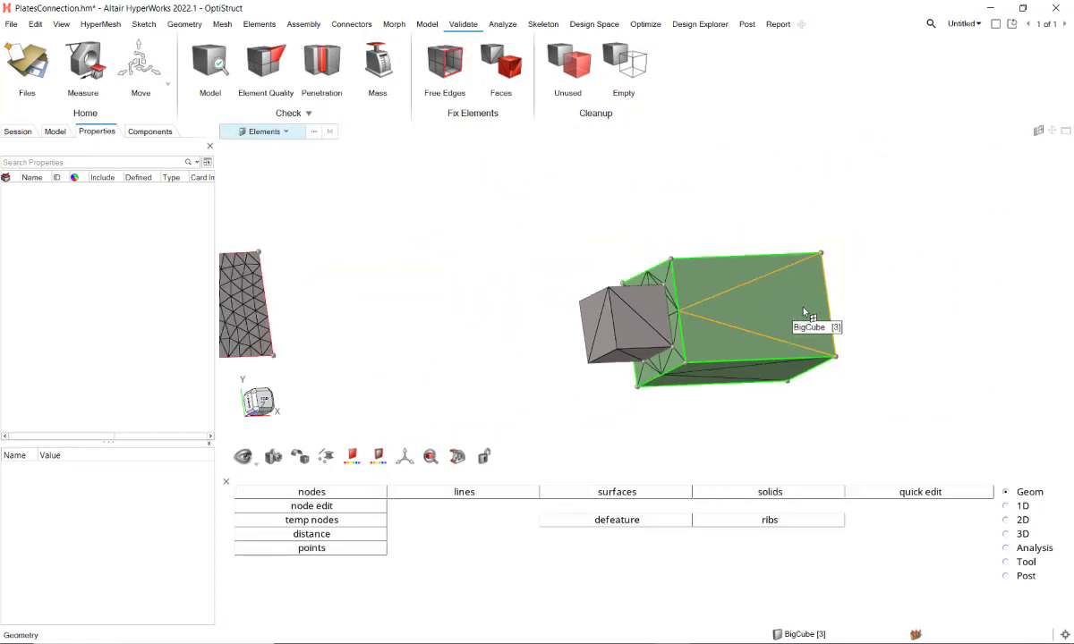
pyautogui.click(804, 313)
pyautogui.hotkey('shift', 'a')
pyautogui.hotkey('shift', 'a')
pyautogui.hotkey('shift', 'a')
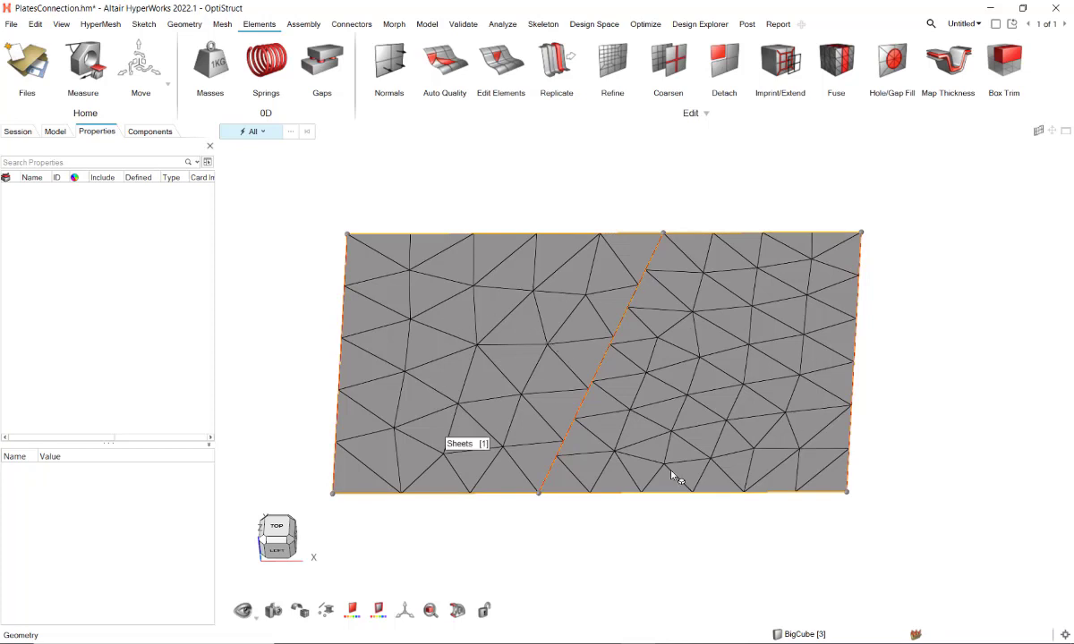
# Step: Find the free edges of the two plate meshes and equivalence their coincident nodes with a tolerance of 0.010
pyautogui.click(838, 63)
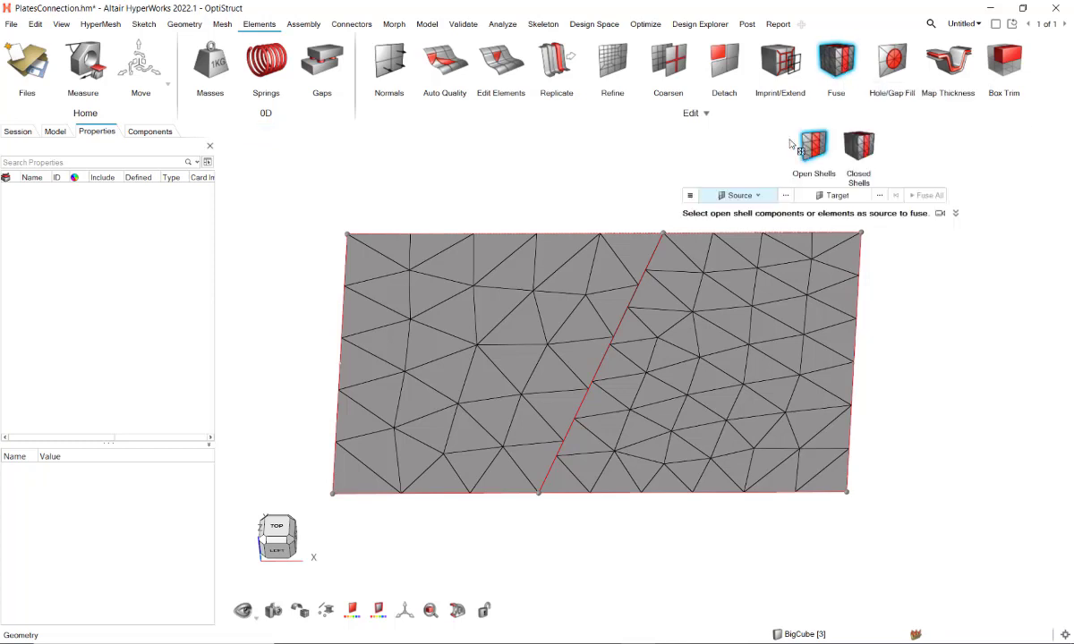
pyautogui.click(690, 196)
pyautogui.click(463, 25)
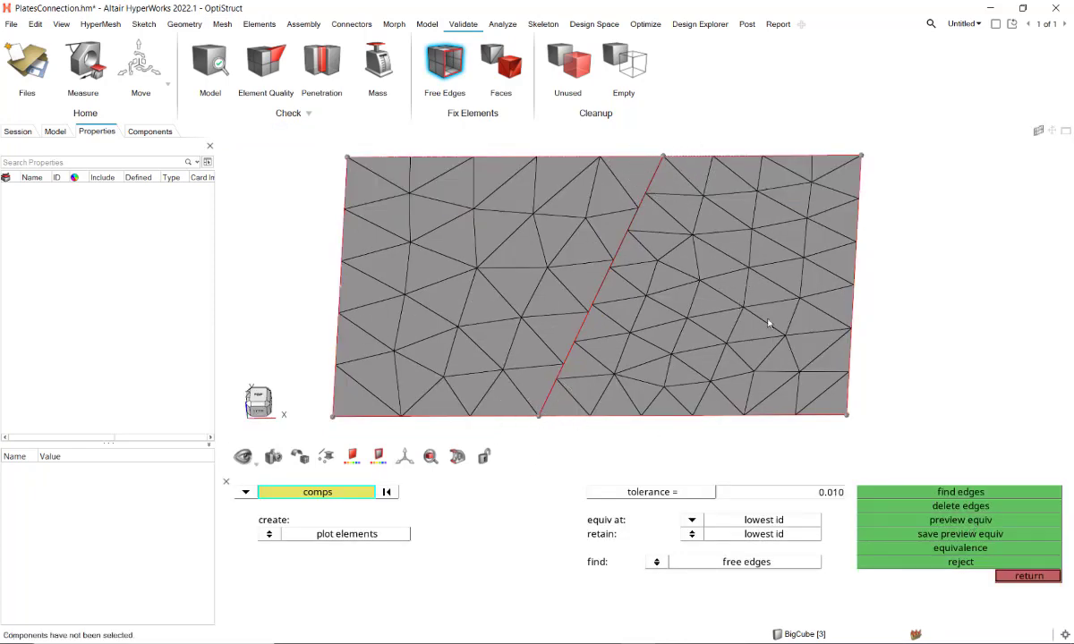
pyautogui.click(917, 492)
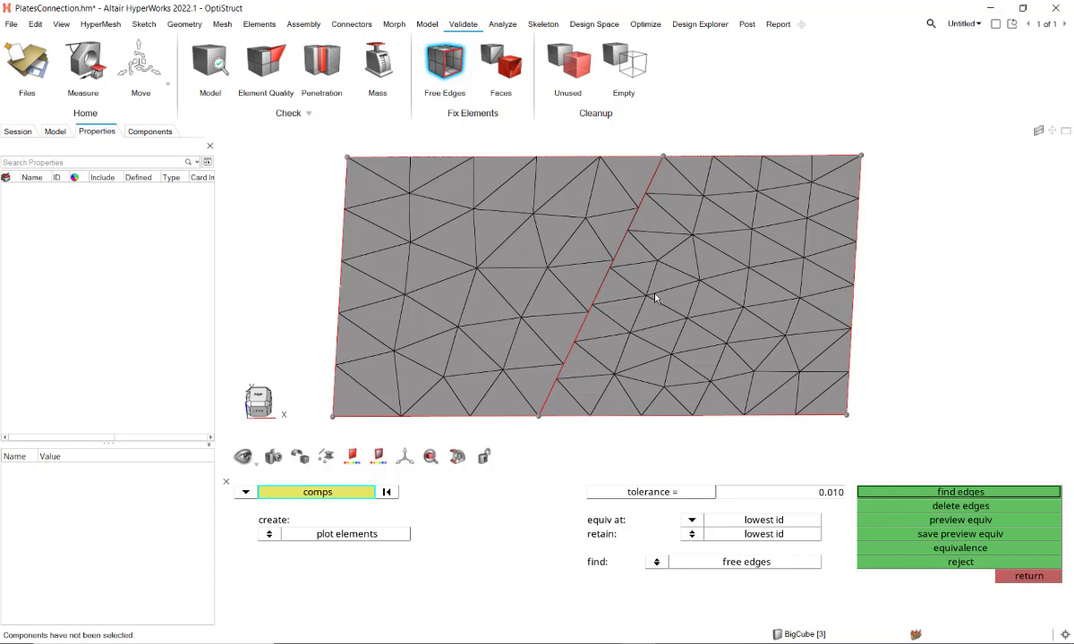
pyautogui.click(913, 520)
pyautogui.click(953, 549)
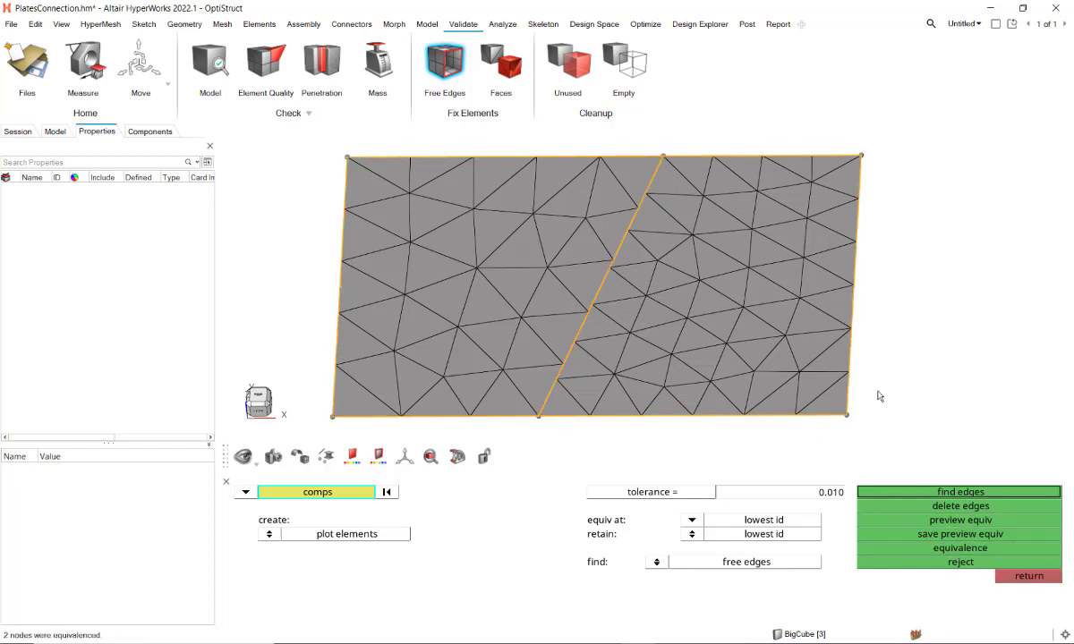
# Step: Fuse the plates as open shells, using the coarser plate mesh as source and the finer one as target, and inspect the shared boundary
pyautogui.click(258, 24)
pyautogui.click(831, 65)
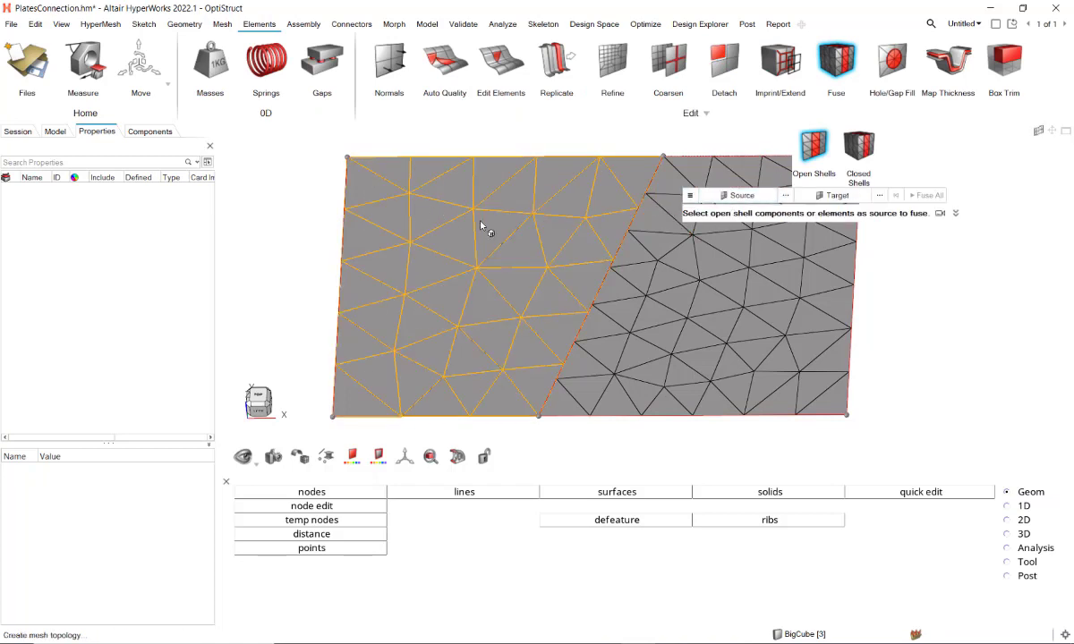
pyautogui.click(549, 268)
pyautogui.middleClick(703, 298)
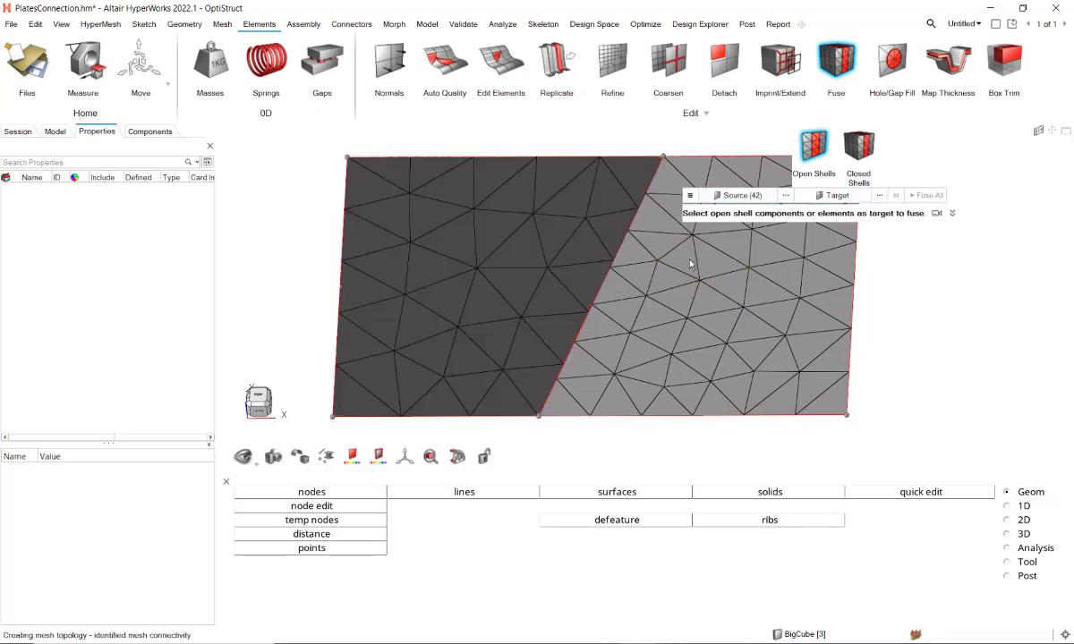
pyautogui.click(701, 273)
pyautogui.click(938, 196)
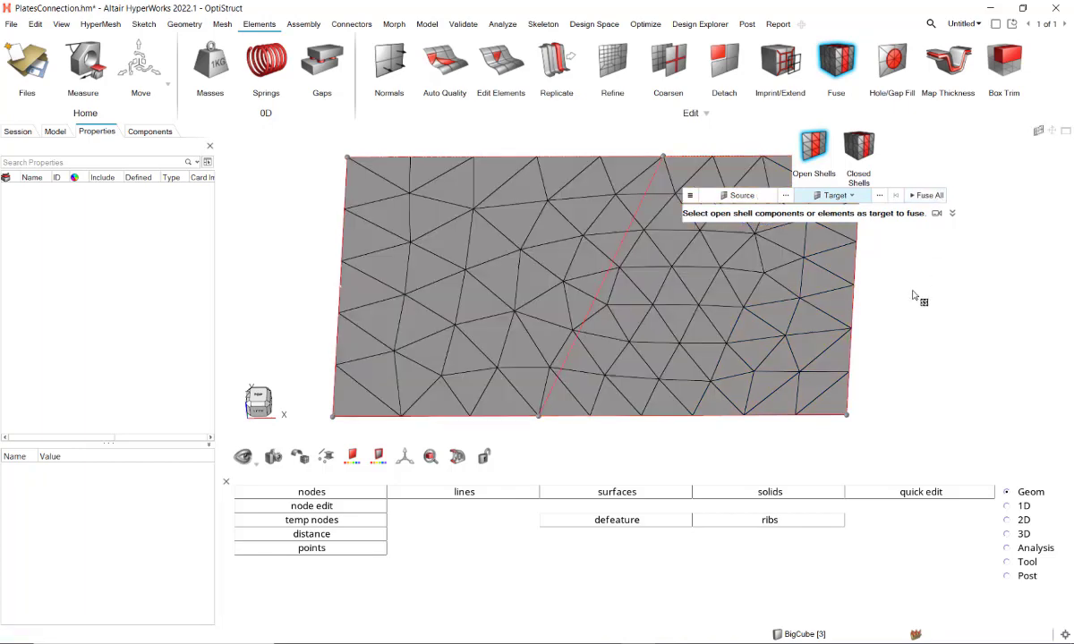
pyautogui.moveTo(912, 292); pyautogui.dragTo(793, 307, button='right')
pyautogui.scroll(-2, 841, 273)
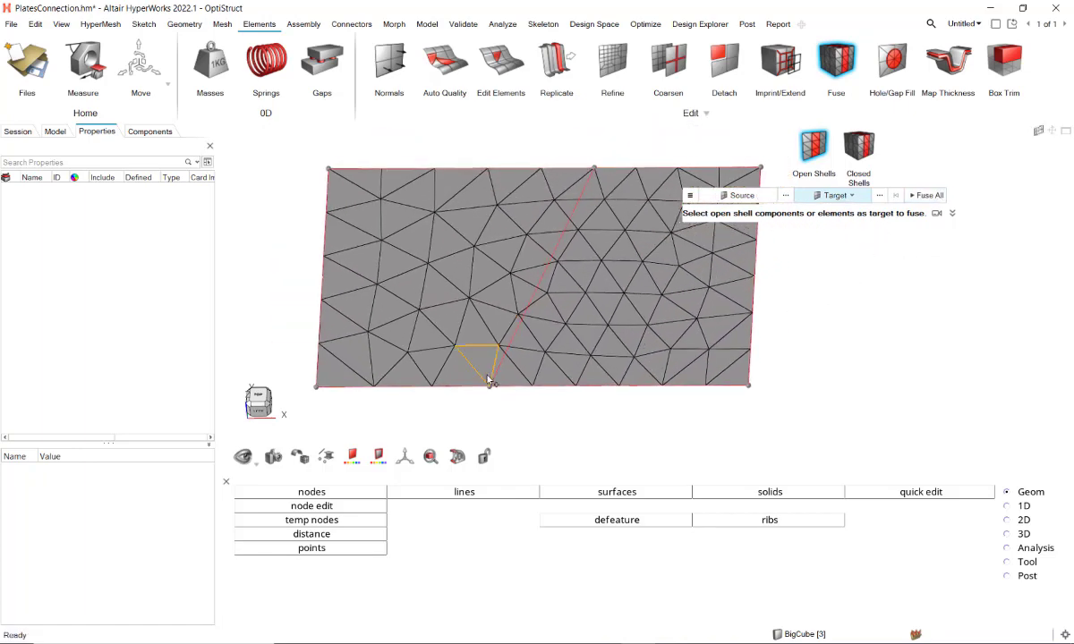
pyautogui.click(586, 335)
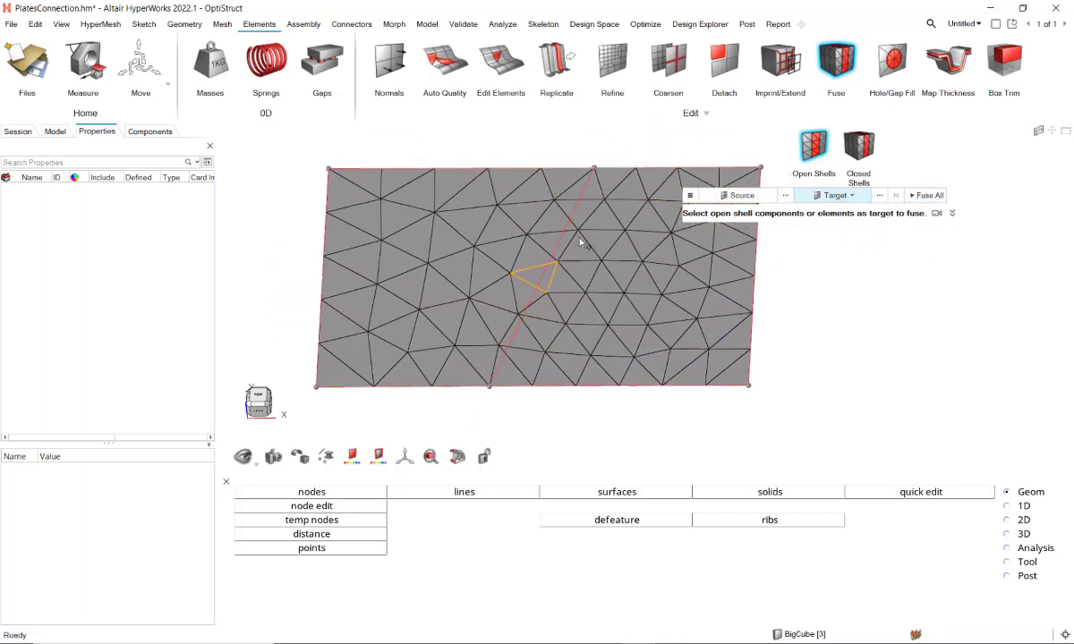